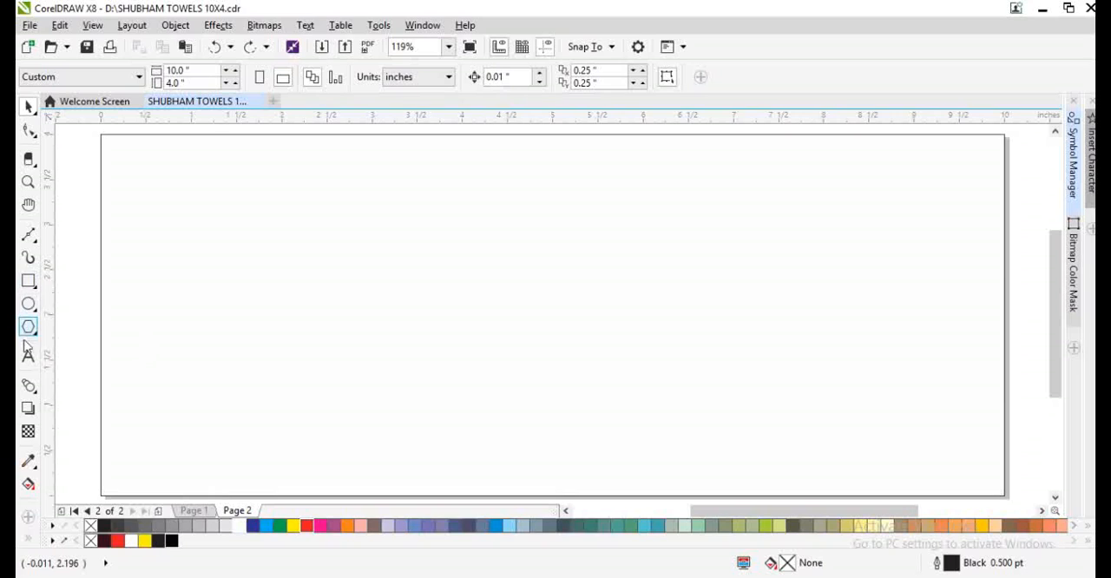
# - Add the artistic text "bAJRANIG tEXTILES" on the blank page and set its font to Cooper Black
pyautogui.click(28, 354)
pyautogui.click(160, 265)
pyautogui.write('bAJRANIG tEXTILES')
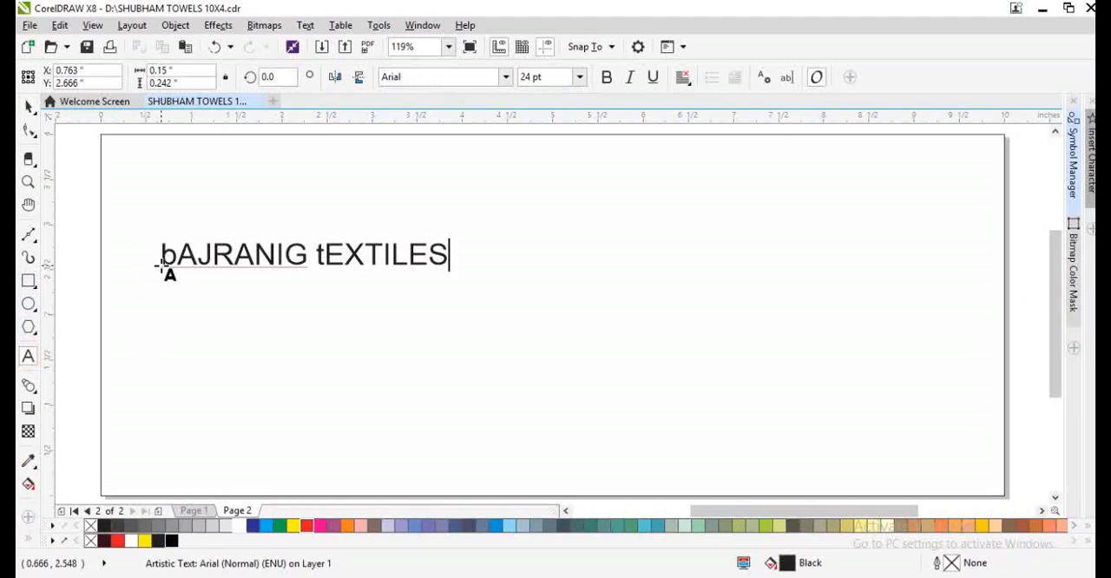
pyautogui.hotkey('ctrl', 'space')
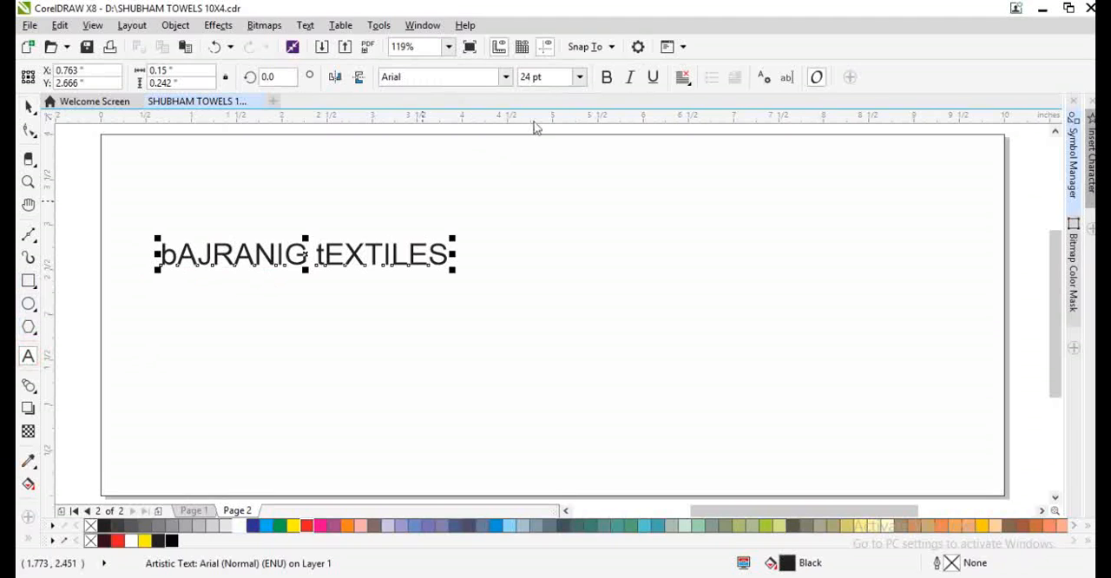
pyautogui.click(505, 77)
pyautogui.click(467, 145)
# - Change the case of the whole heading text to uppercase
pyautogui.press('F8')
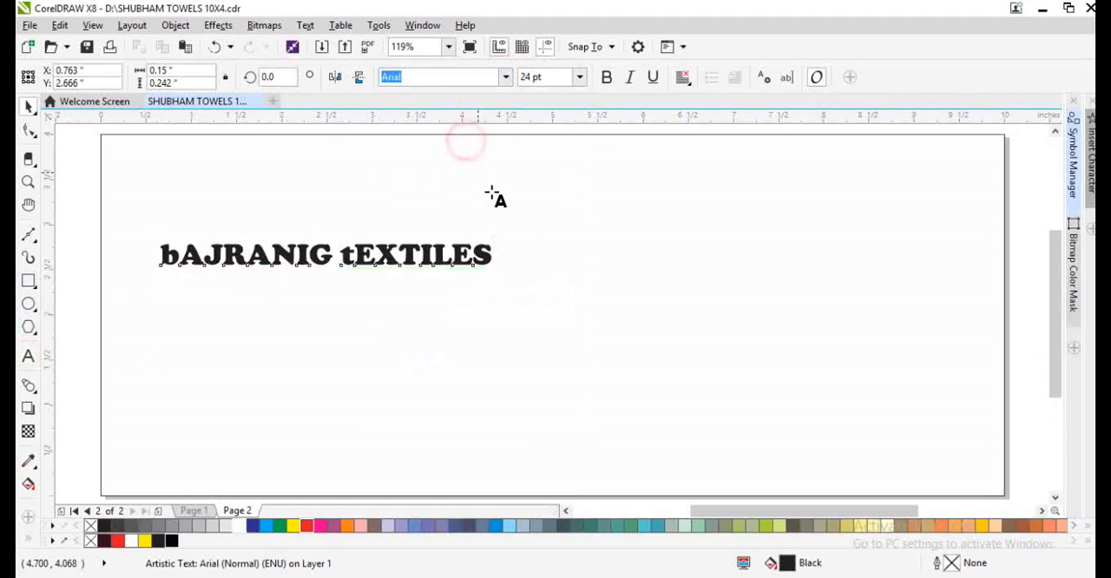
pyautogui.hotkey('ctrl', 'a')
pyautogui.hotkey('shift', 'F3')
pyautogui.click(475, 281)
pyautogui.click(476, 348)
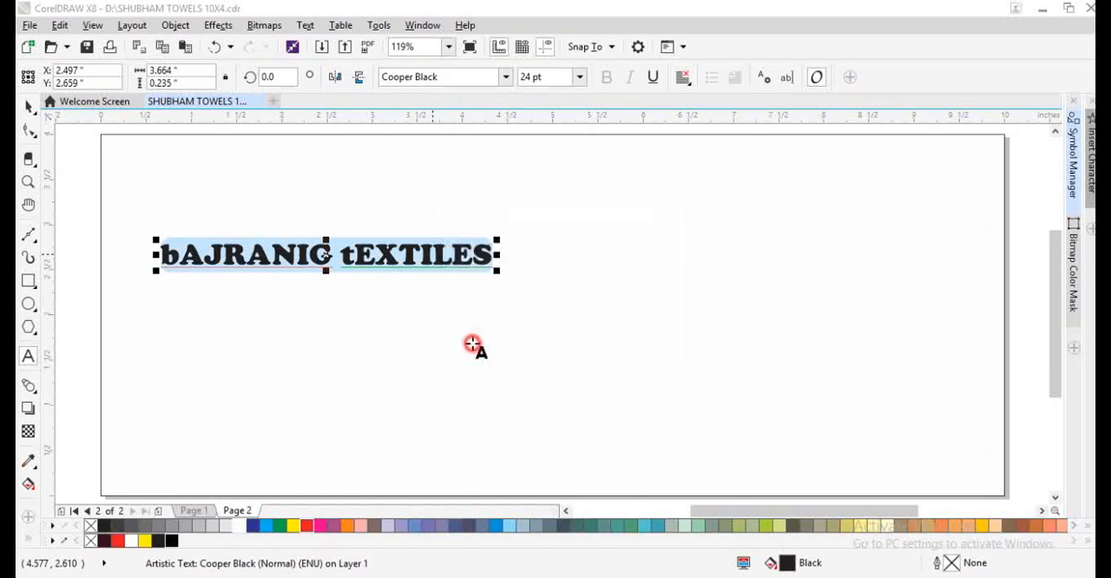
# - Stretch the heading taller and enlarge it to about 8.07 in wide and 0.77 in high
pyautogui.hotkey('ctrl', 'space')
pyautogui.moveTo(328, 270); pyautogui.dragTo(334, 285)
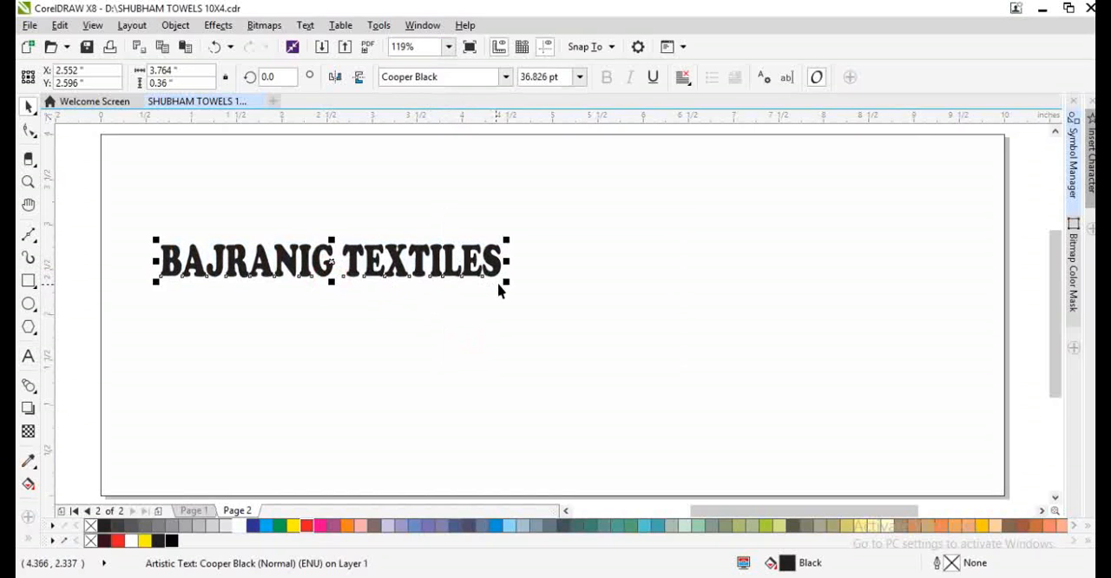
pyautogui.moveTo(507, 281); pyautogui.dragTo(890, 391)
# - Correct the heading's spelling to "BAJRANGI TEXTILES" and place a duplicate of it just above
pyautogui.press('F8')
pyautogui.click(459, 303)
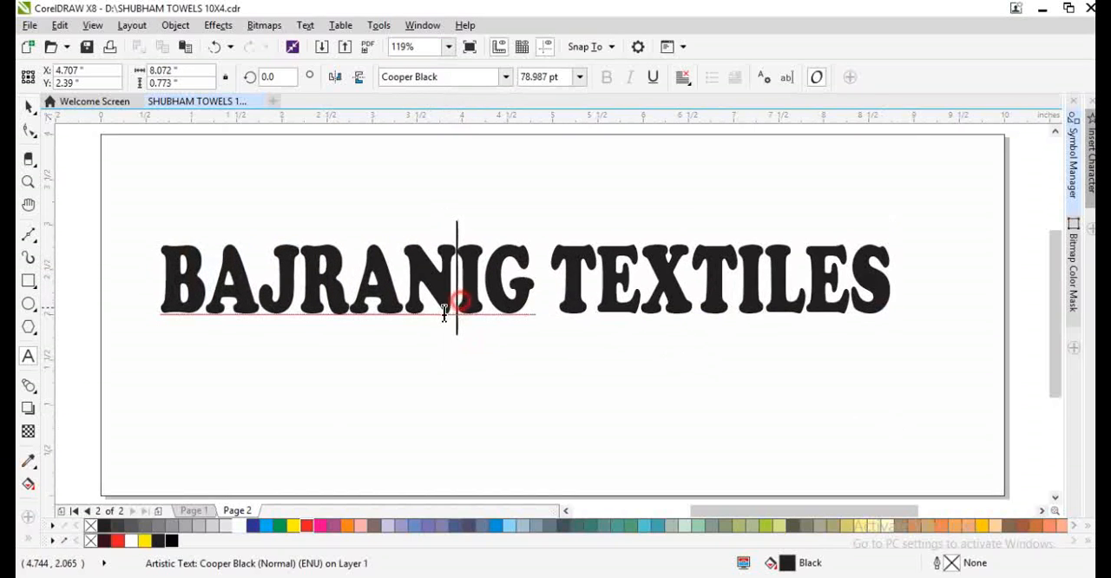
pyautogui.moveTo(459, 304); pyautogui.dragTo(428, 217)
pyautogui.hotkey('ctrl', 'space')
pyautogui.rightClick(429, 218)
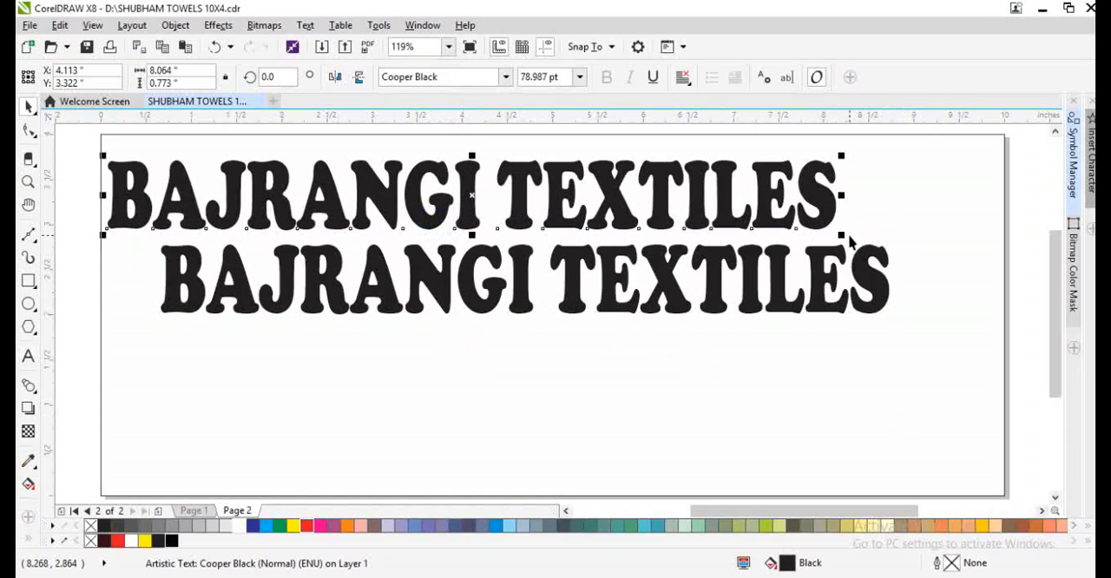
# - Shrink the duplicate to about 22.9 pt in the page's upper left corner and set its font to Arial Black
pyautogui.moveTo(840, 235); pyautogui.dragTo(370, 167)
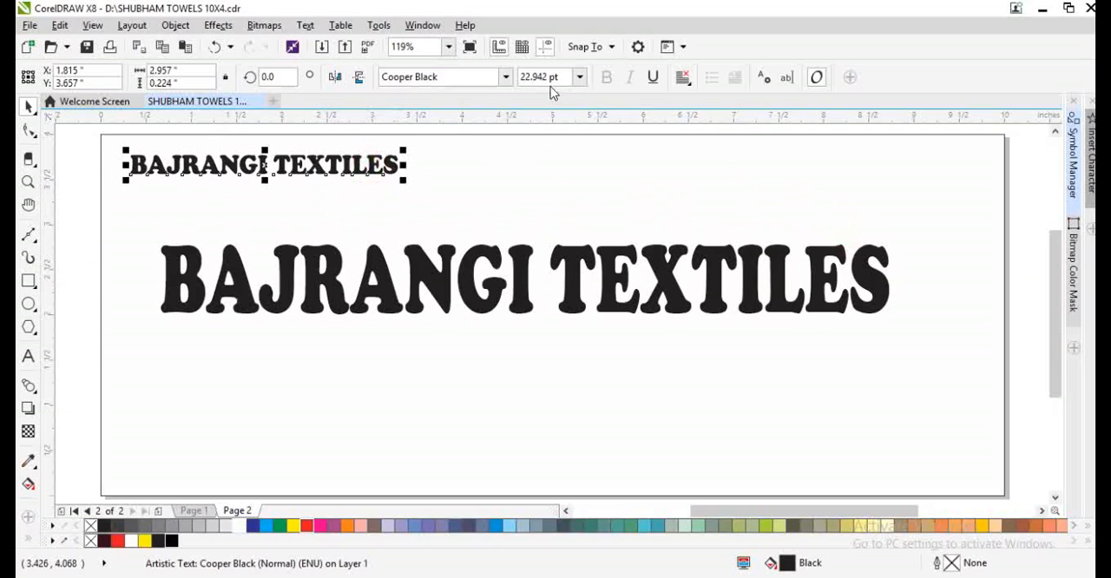
pyautogui.click(499, 78)
pyautogui.click(454, 141)
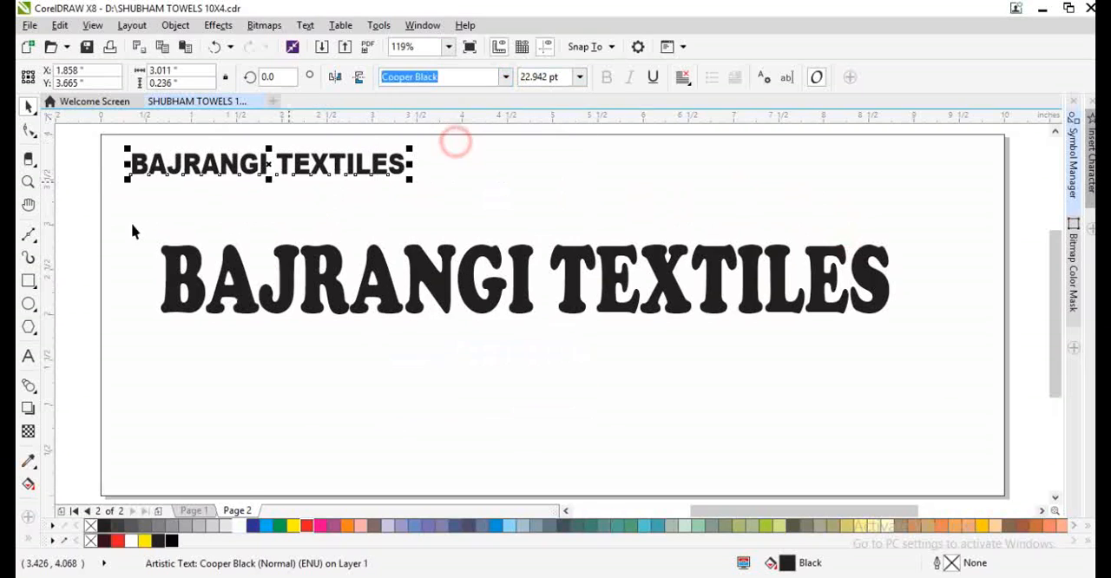
# - Replace the small duplicate's text with "GSTIN : " followed by the business's GST registration number
pyautogui.scroll(1, 155, 153)
pyautogui.click(144, 183)
pyautogui.doubleClick(151, 191)
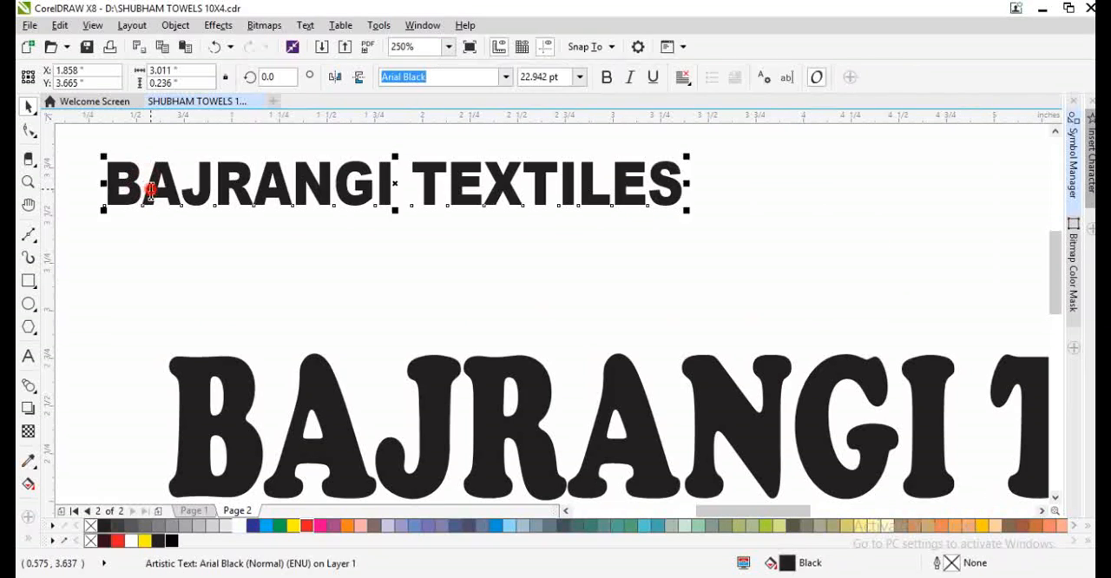
pyautogui.hotkey('ctrl', 'a')
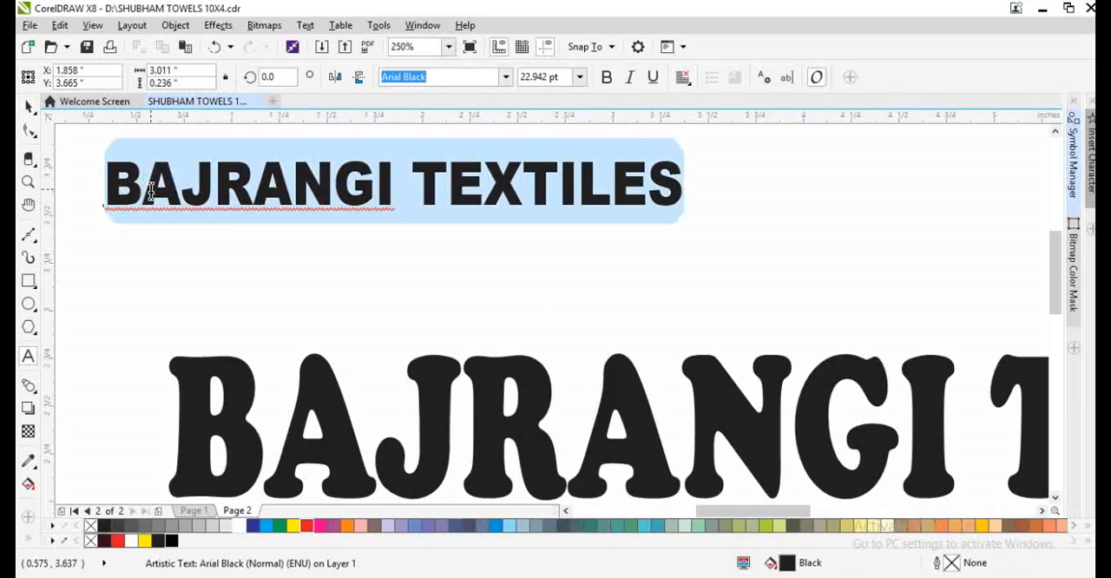
pyautogui.write('GSTIN ')
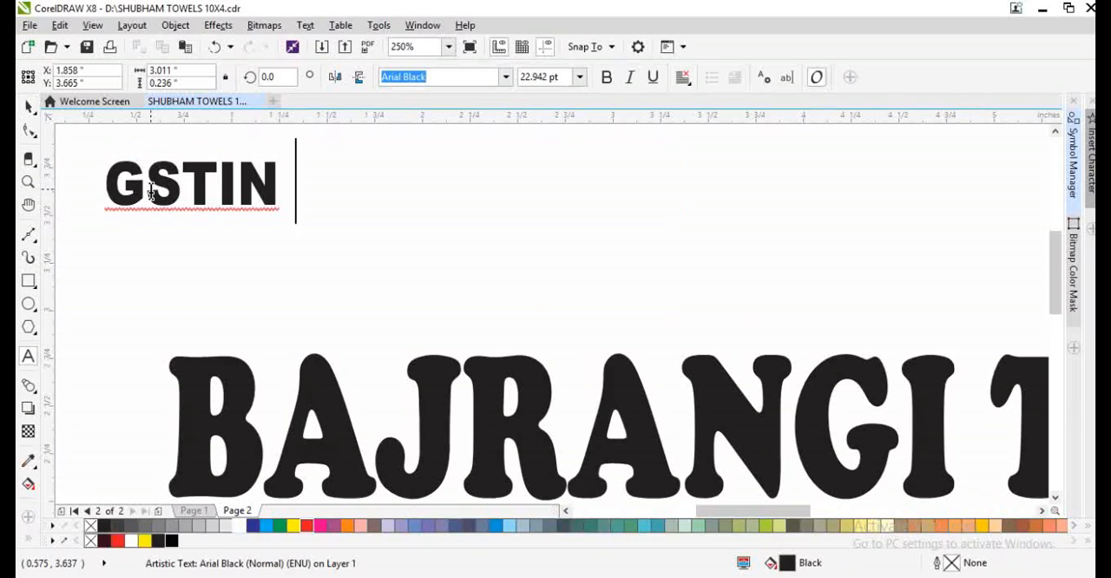
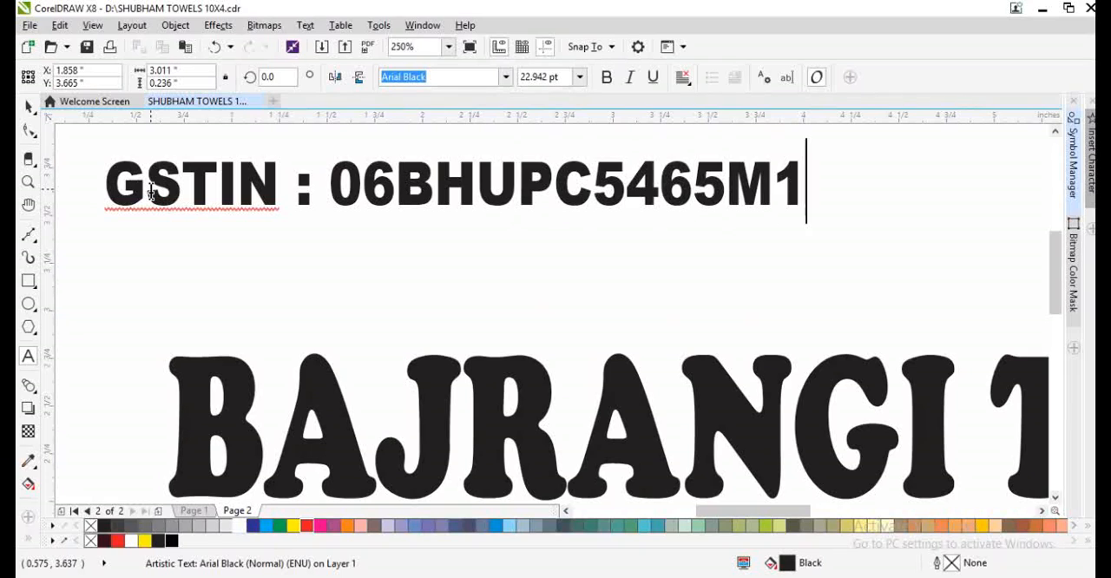
pyautogui.hotkey('ctrl', 'space')
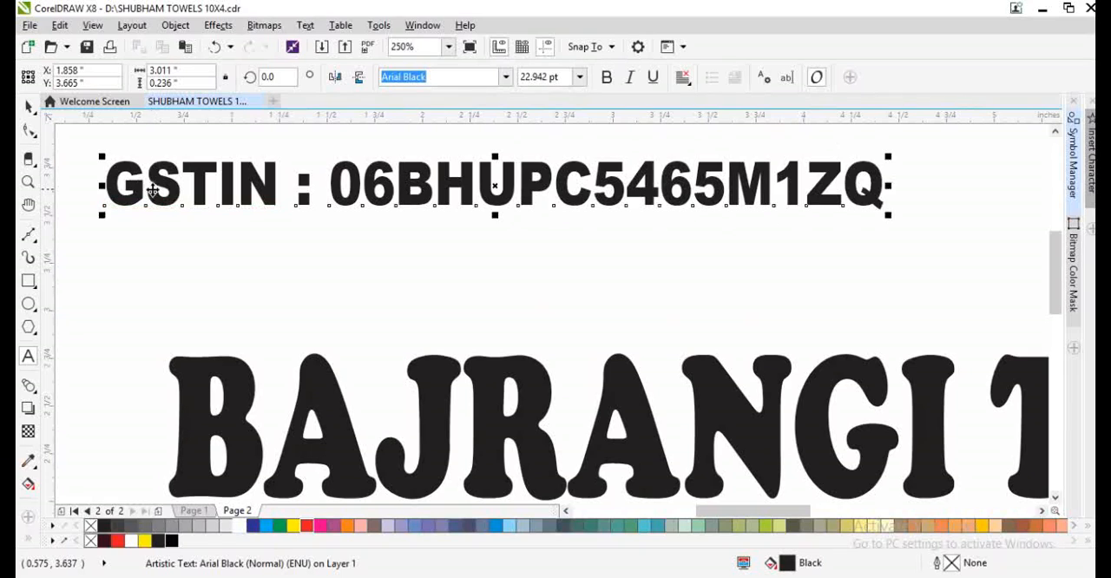
# - Narrow the GSTIN line to about 3.7 in wide and place a copy of it in the page's upper right area
pyautogui.scroll(-2, 534, 224)
pyautogui.click(556, 231)
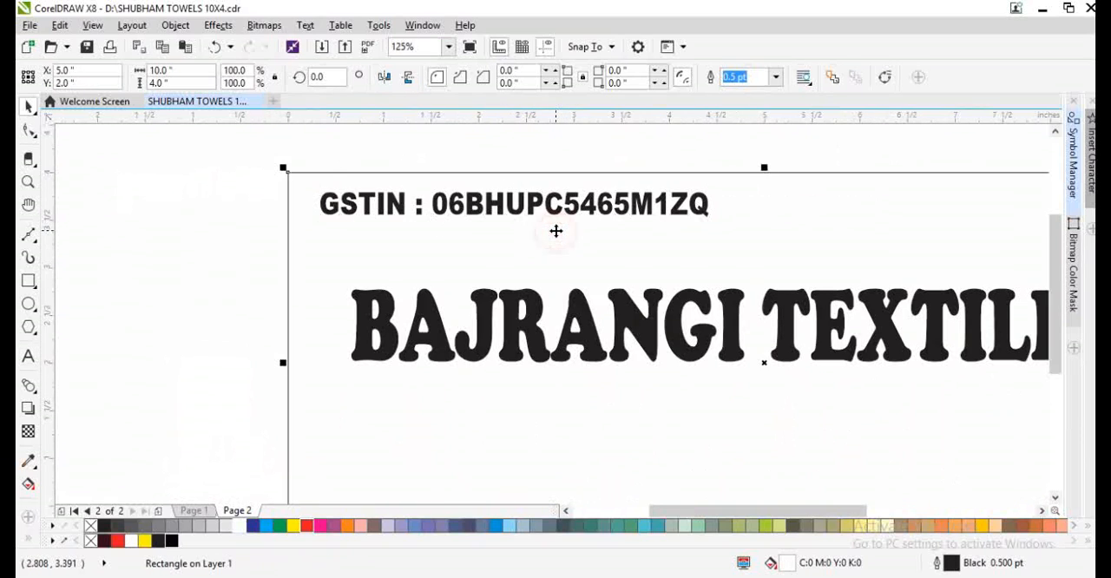
pyautogui.hotkey('shift', 'F2')
pyautogui.click(60, 217)
pyautogui.click(370, 165)
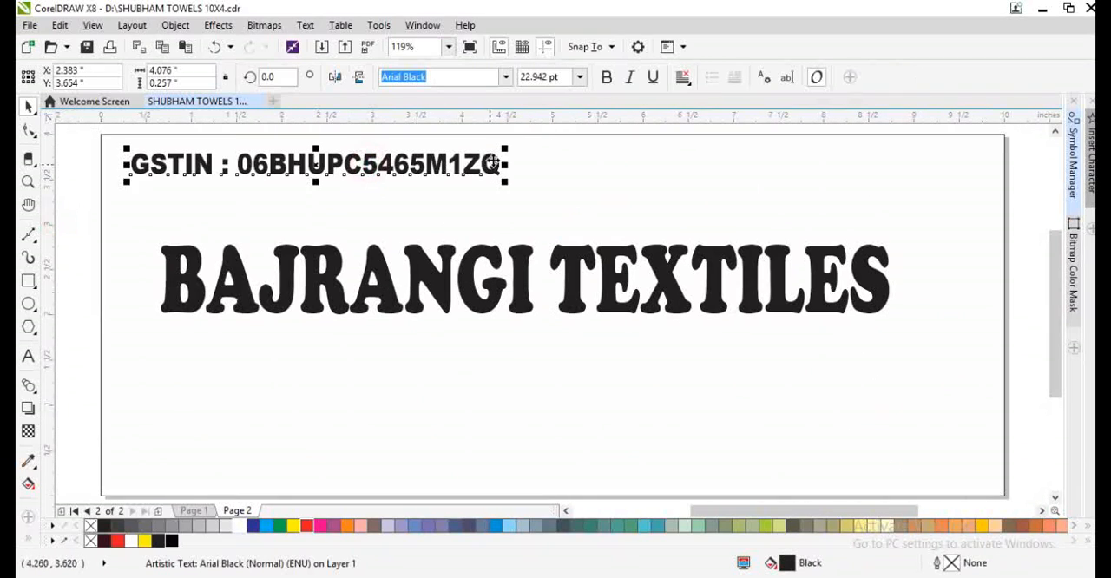
pyautogui.moveTo(505, 164); pyautogui.dragTo(932, 180)
# - Replace the copied GSTIN line's text with "M." followed by the two mobile numbers separated by a comma
pyautogui.doubleClick(932, 170)
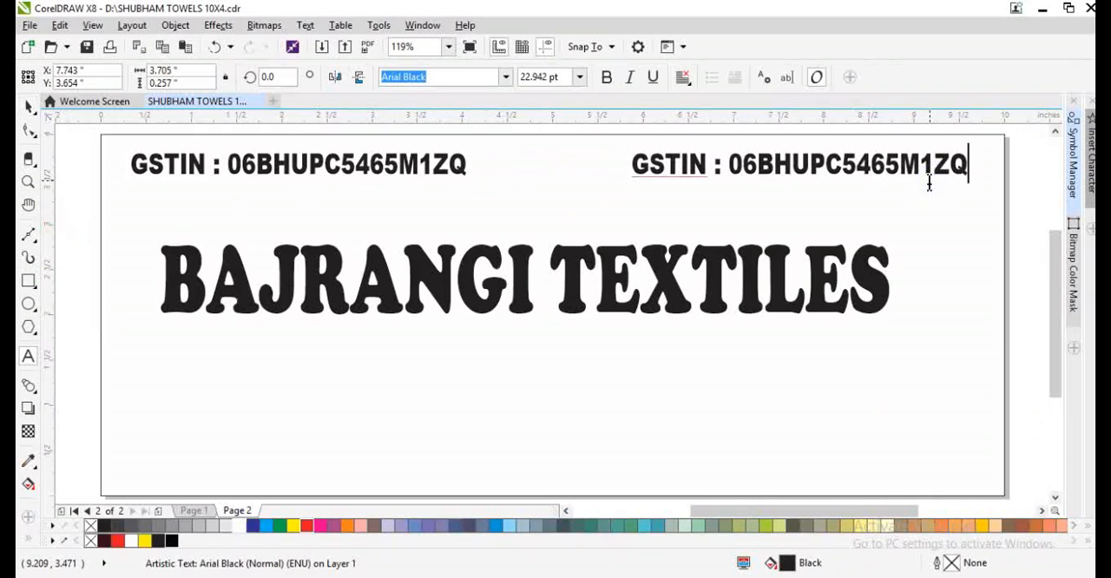
pyautogui.hotkey('ctrl', 'a')
pyautogui.write('M')
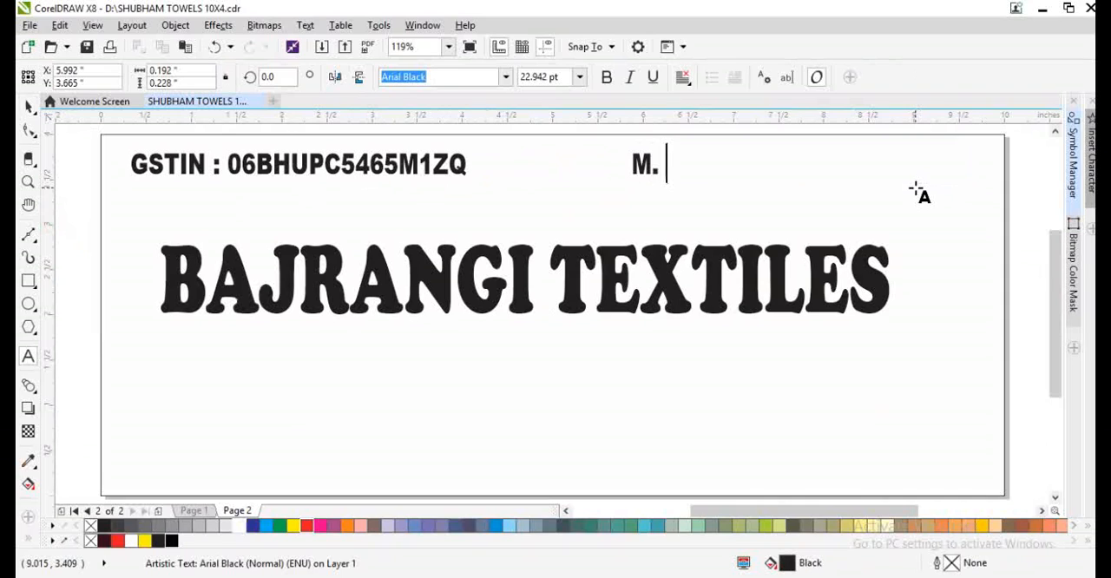
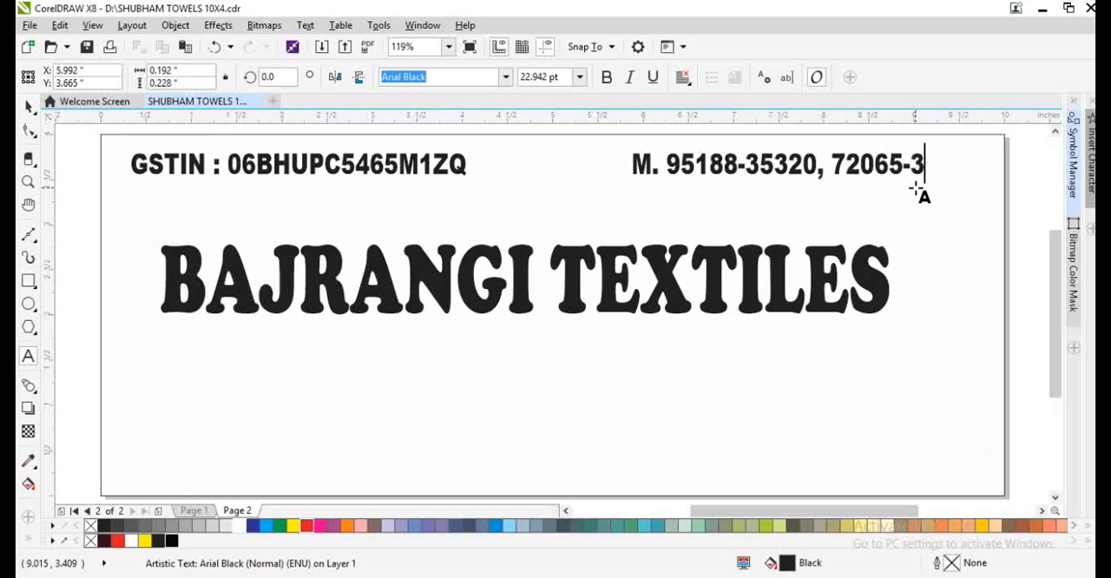
pyautogui.hotkey('ctrl', 'space')
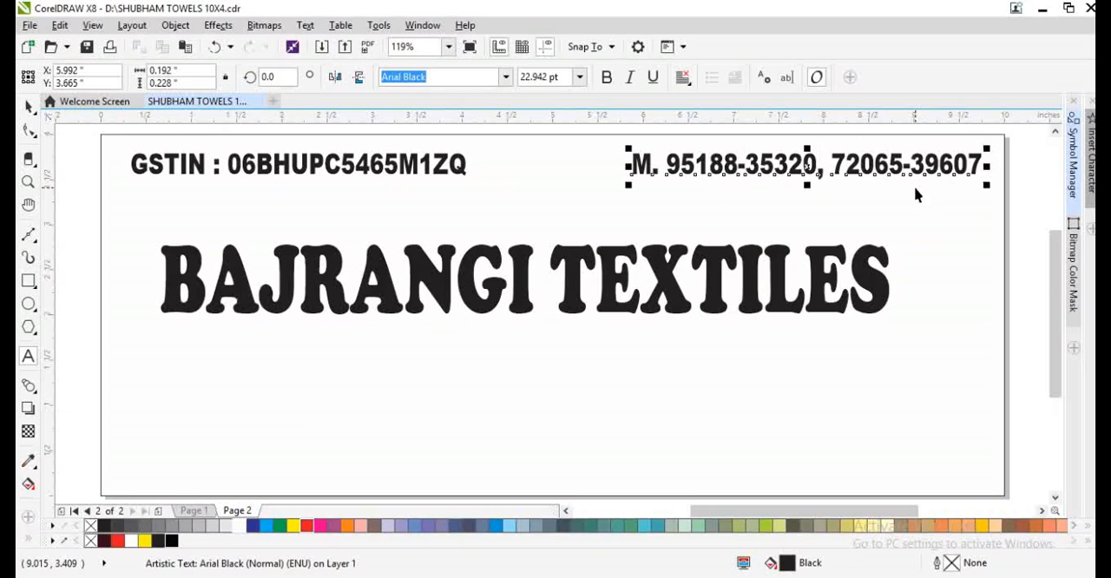
# - Move the BAJRANGI TEXTILES heading directly below the GSTIN line and enlarge it to reach the mobile number line's right end
pyautogui.moveTo(670, 274); pyautogui.dragTo(639, 228)
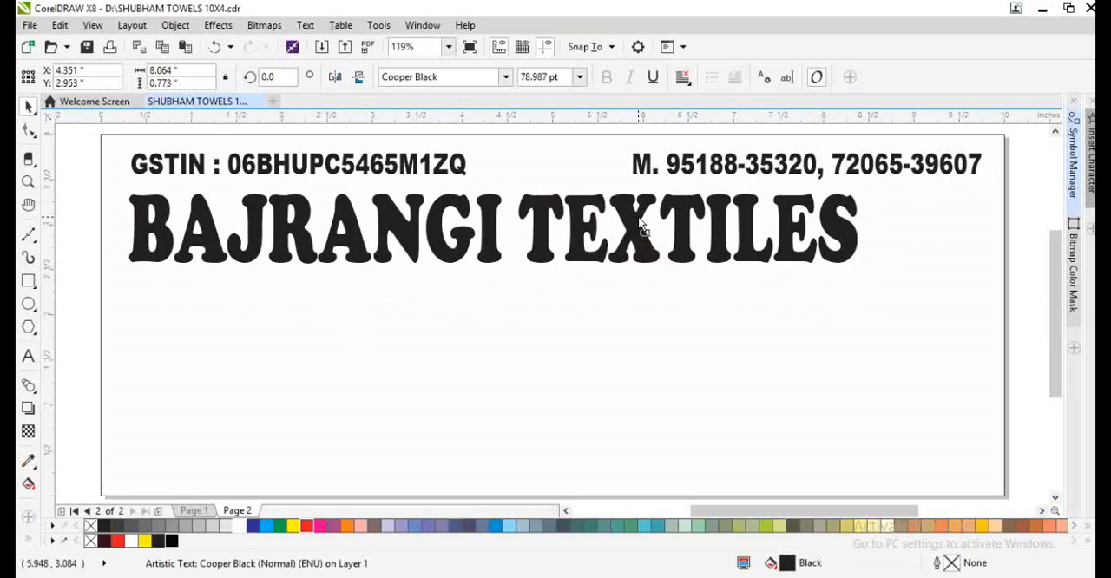
pyautogui.moveTo(862, 270); pyautogui.dragTo(983, 422)
# - Fill the page-sized background rectangle with dark blue, C 100, M 93, Y 13, K 22
pyautogui.click(636, 415)
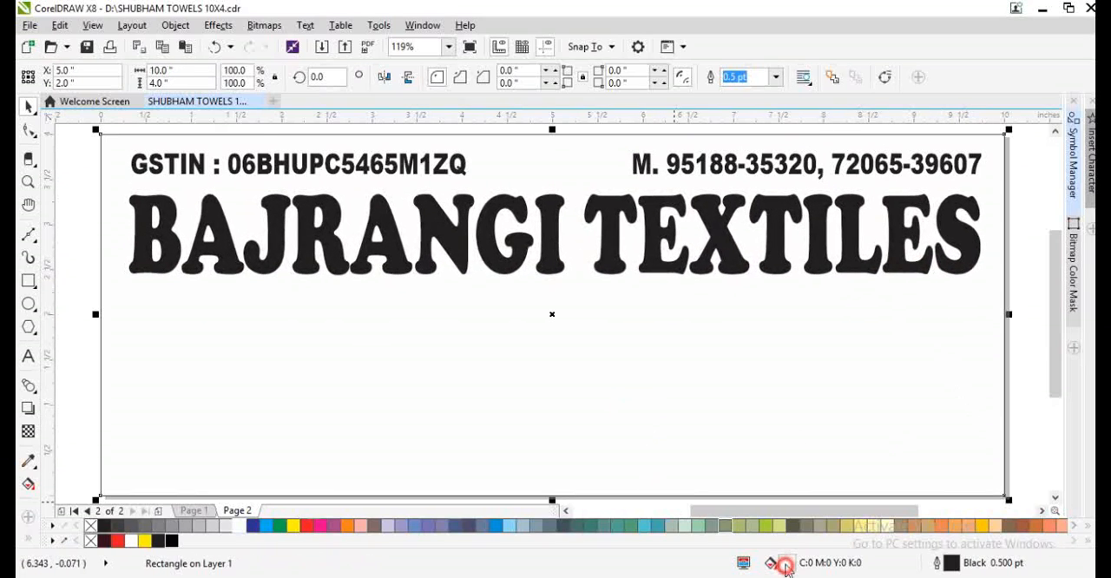
pyautogui.doubleClick(784, 565)
pyautogui.click(470, 293)
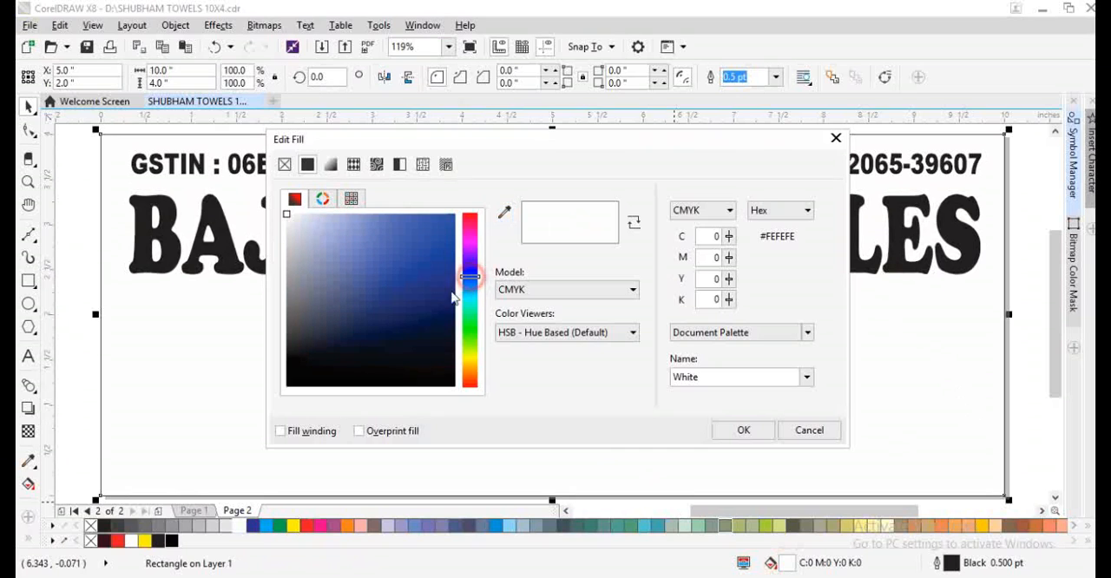
pyautogui.click(440, 296)
pyautogui.click(744, 430)
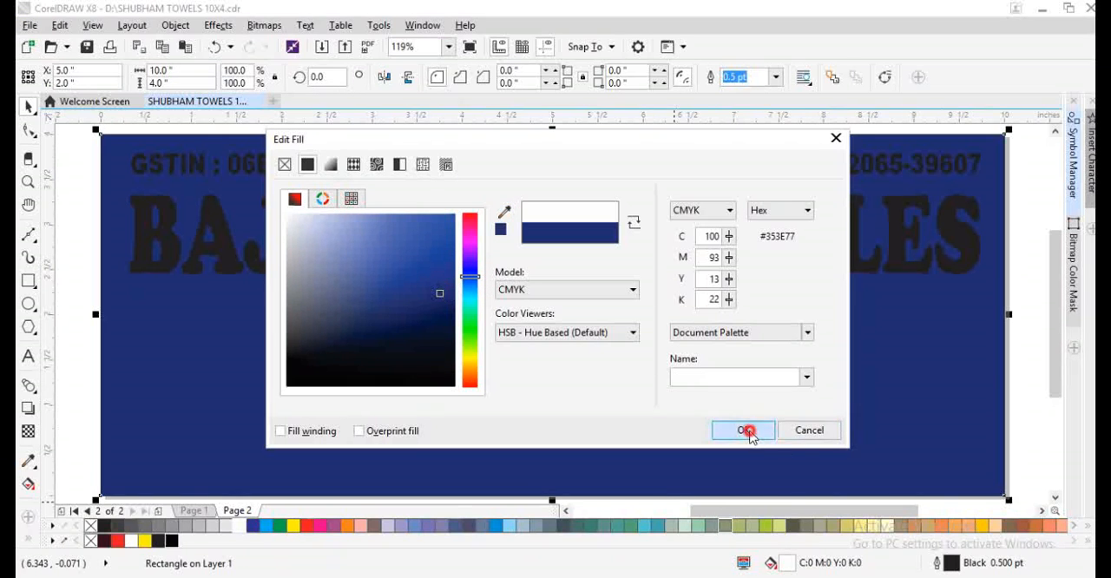
# - Apply a fountain fill down the background rectangle, from dark blue at the heading to light blue near the lower edge
pyautogui.press('g')
pyautogui.moveTo(546, 236); pyautogui.dragTo(568, 438)
pyautogui.click(273, 527)
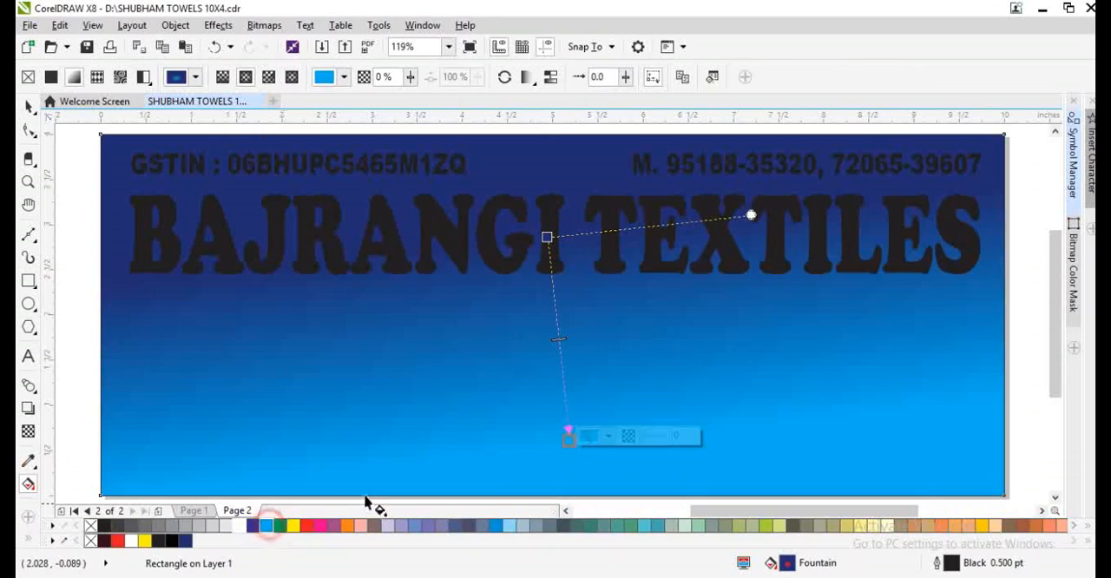
# - Set the rectangle's outline to sit behind the fill, scale with the object and use round line caps
pyautogui.press('F12')
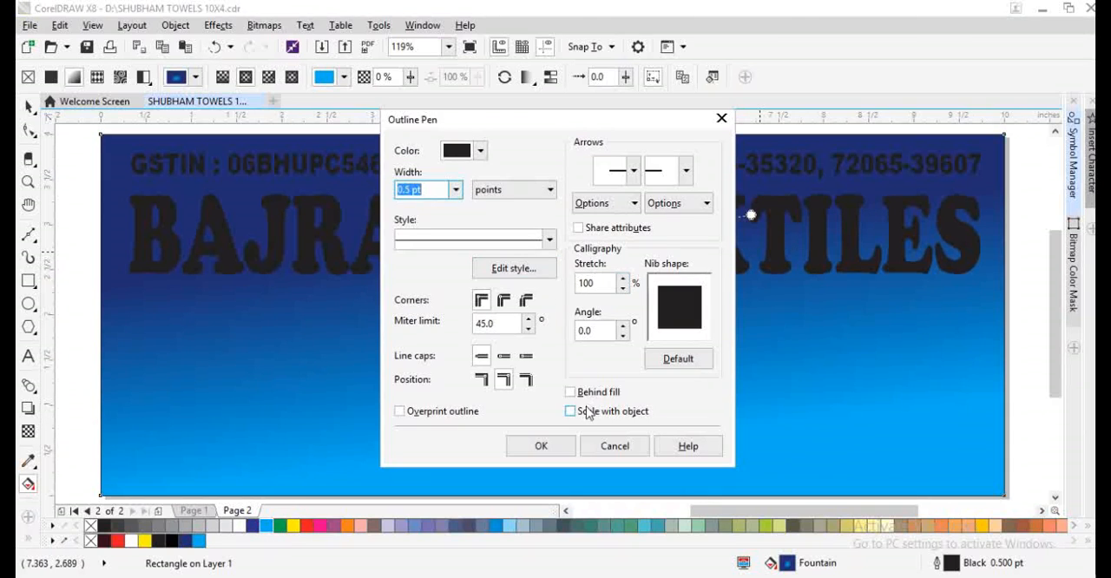
pyautogui.click(581, 393)
pyautogui.click(581, 411)
pyautogui.click(503, 355)
pyautogui.click(510, 318)
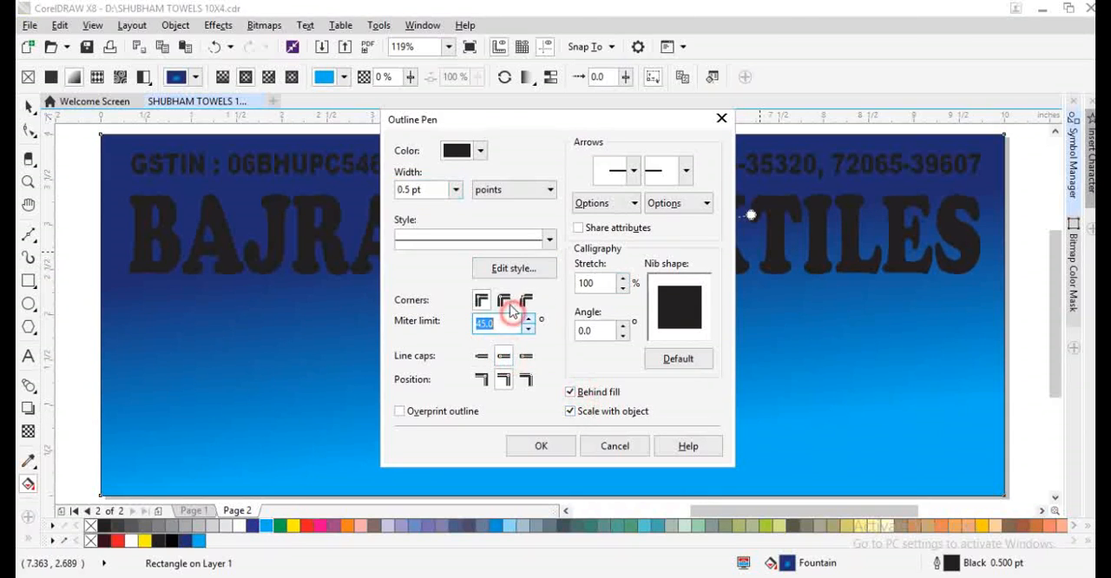
pyautogui.click(540, 446)
# - Give the background rectangle an elliptical fountain fill from light blue in the middle to dark blue just beyond its lower edge
pyautogui.scroll(-3, 526, 389)
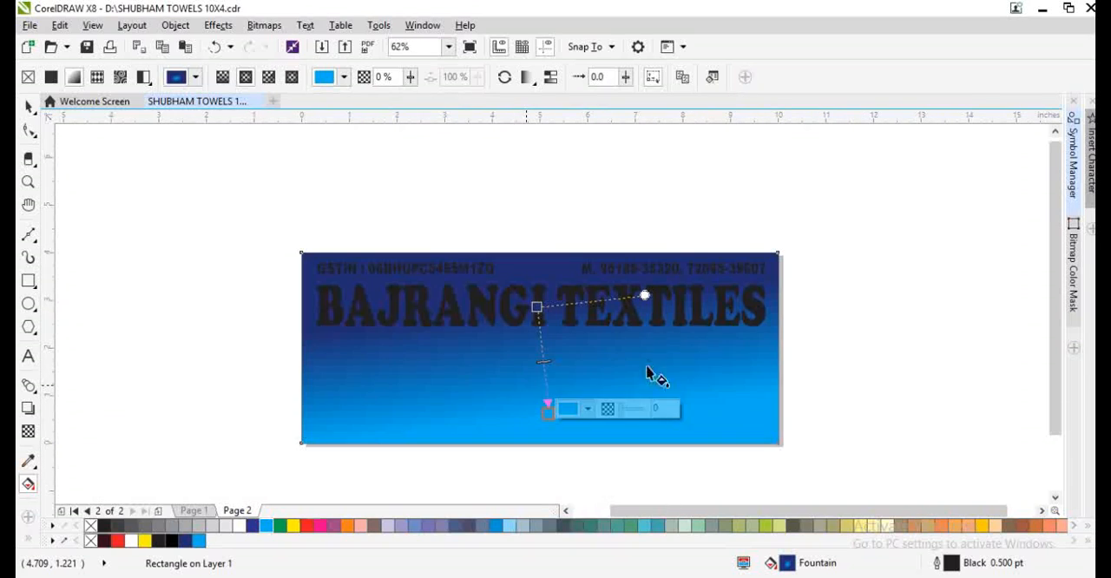
pyautogui.press('F11')
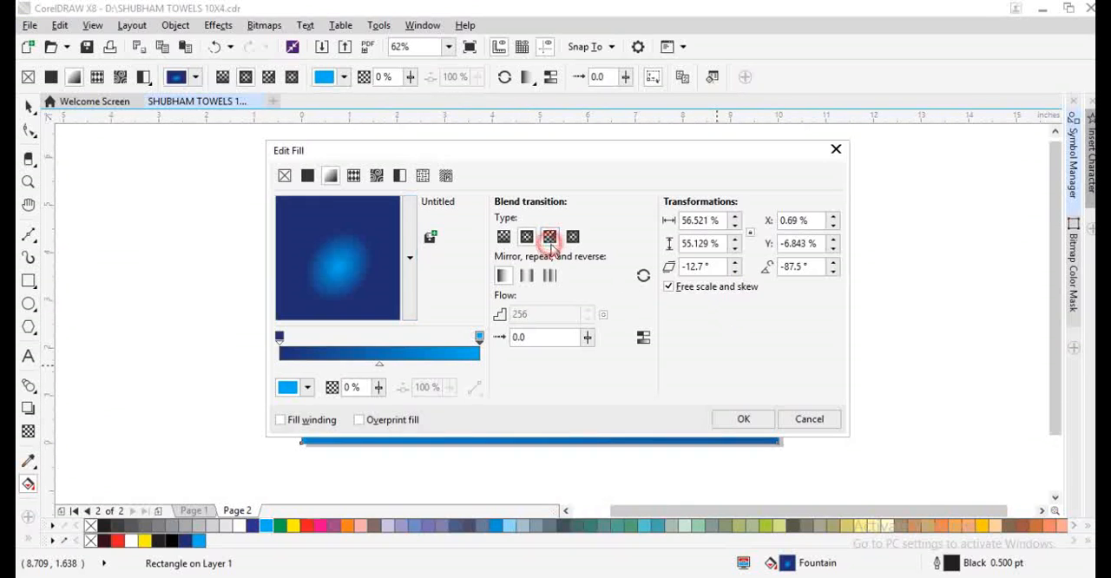
pyautogui.click(746, 420)
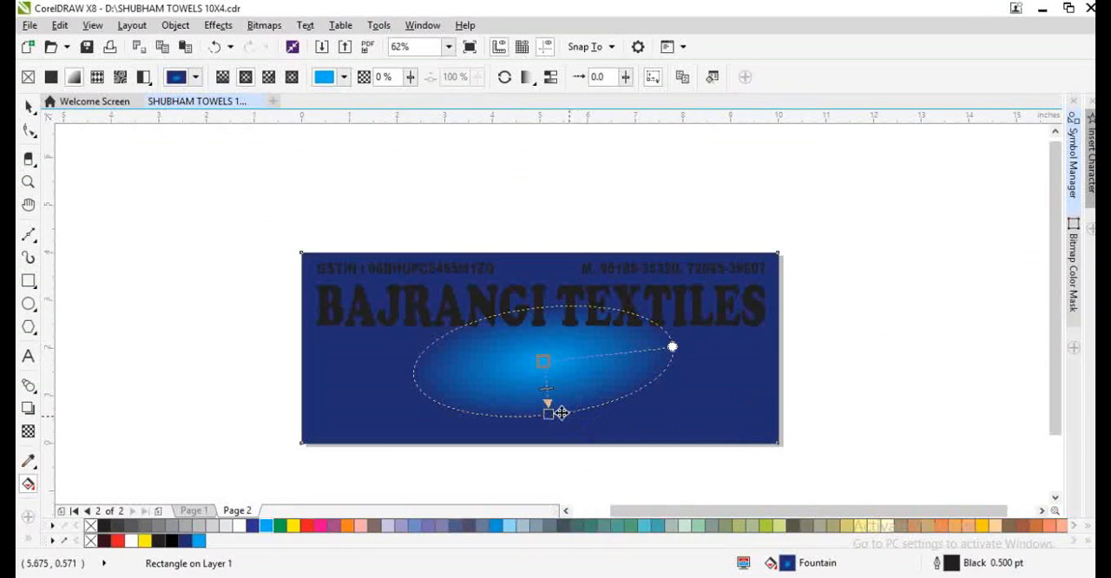
pyautogui.moveTo(550, 416); pyautogui.dragTo(550, 545)
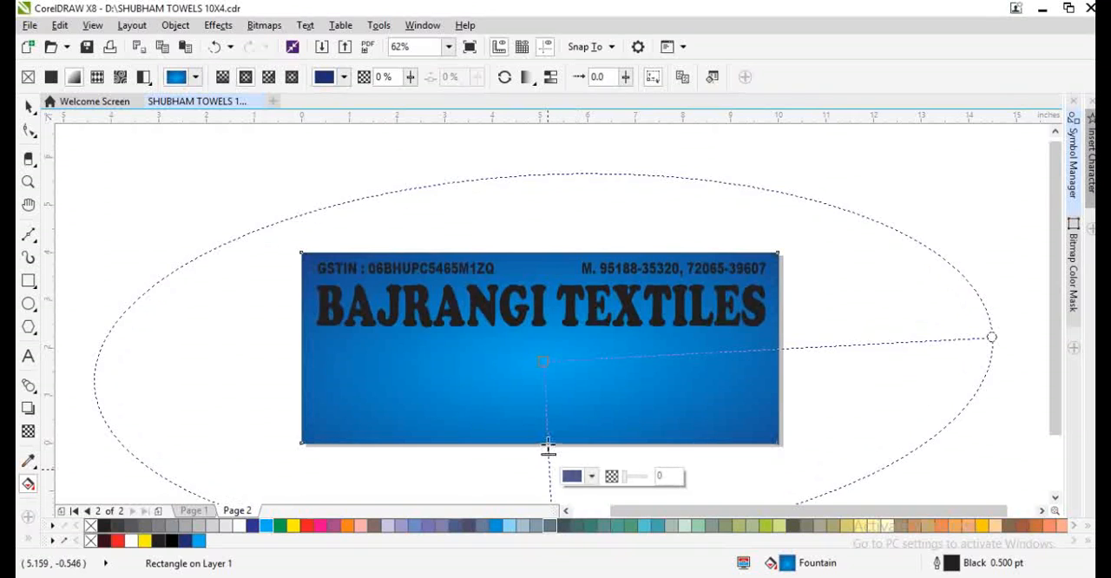
pyautogui.scroll(-2, 542, 456)
pyautogui.scroll(2, 540, 460)
pyautogui.click(543, 467)
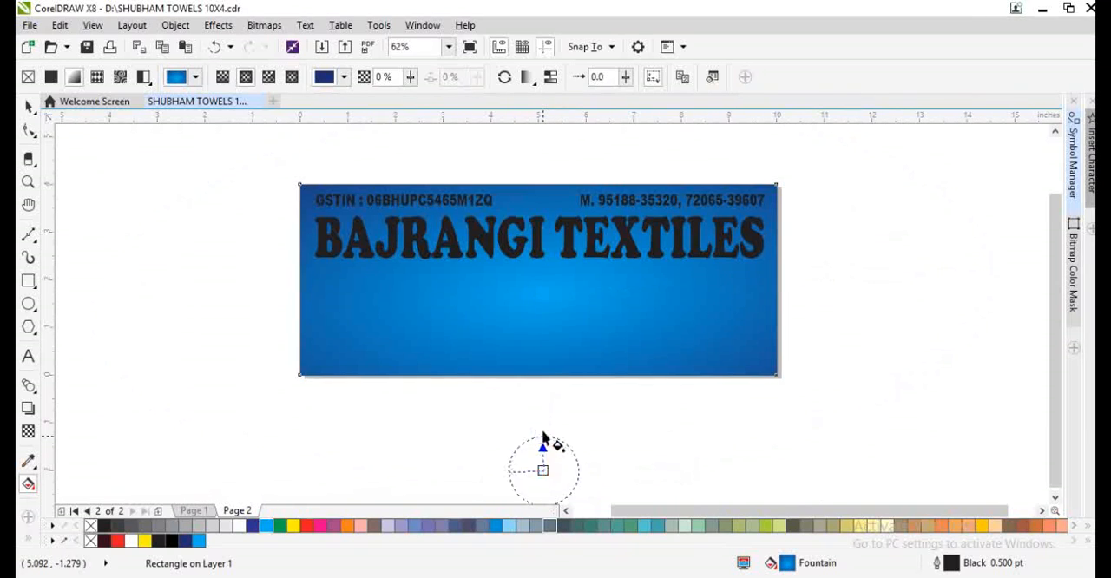
pyautogui.moveTo(550, 476); pyautogui.dragTo(545, 405)
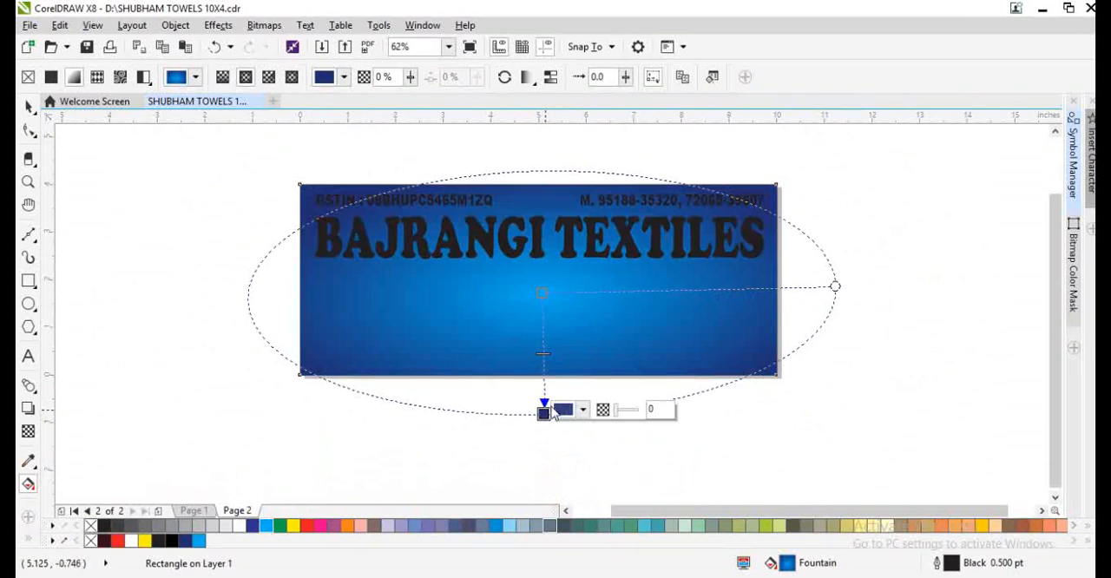
# - Fill the GSTIN and mobile number lines with white and the BAJRANGI TEXTILES heading with yellow
pyautogui.press('space')
pyautogui.click(527, 258)
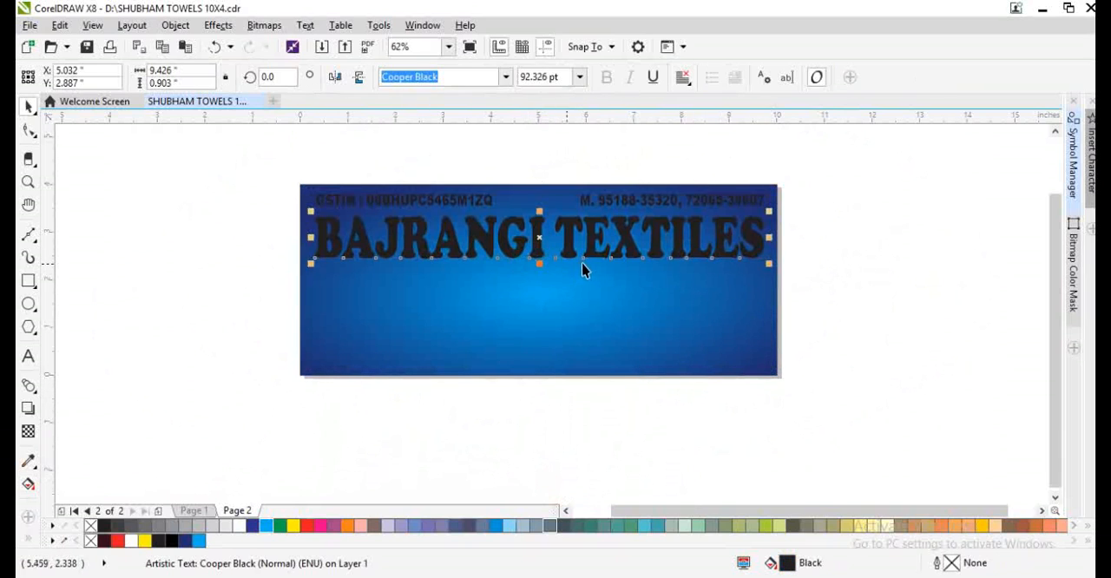
pyautogui.scroll(2, 587, 266)
pyautogui.keyDown('shift'); pyautogui.click(649, 242); pyautogui.keyUp('shift')
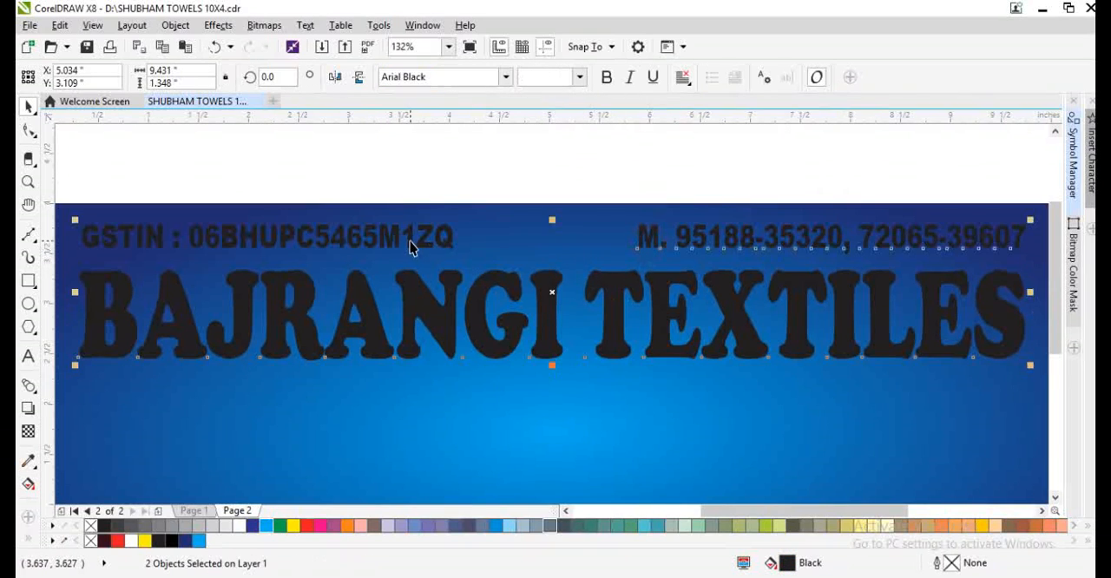
pyautogui.click(234, 526)
pyautogui.click(501, 222)
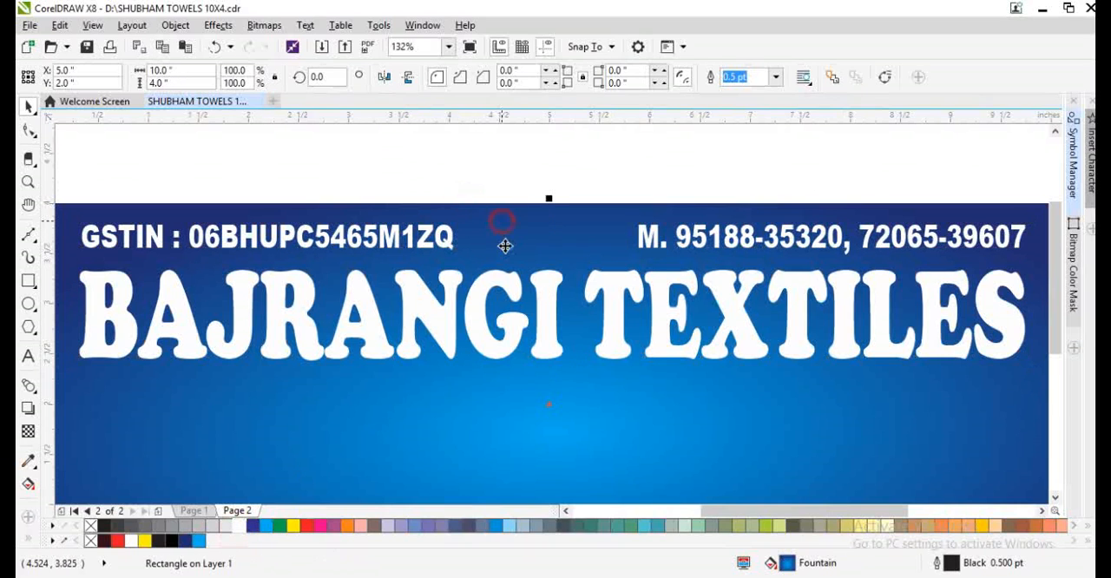
pyautogui.press('F4')
pyautogui.click(500, 256)
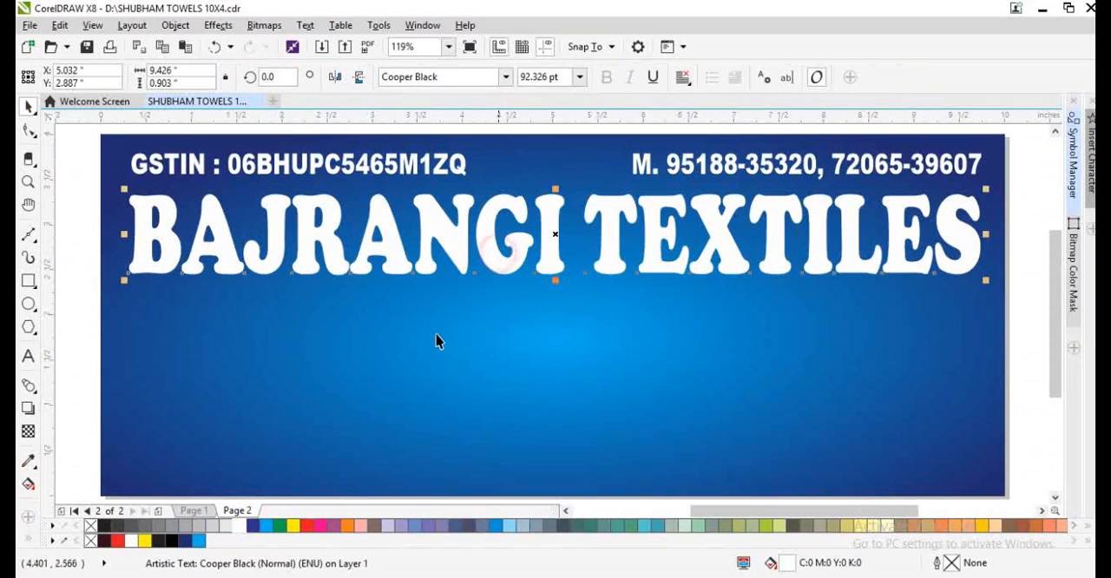
pyautogui.click(291, 523)
# - Narrow the GSTIN line to about 3.18 inches and the mobile number line to about 3.3 inches, right-aligning the latter with the heading
pyautogui.click(460, 165)
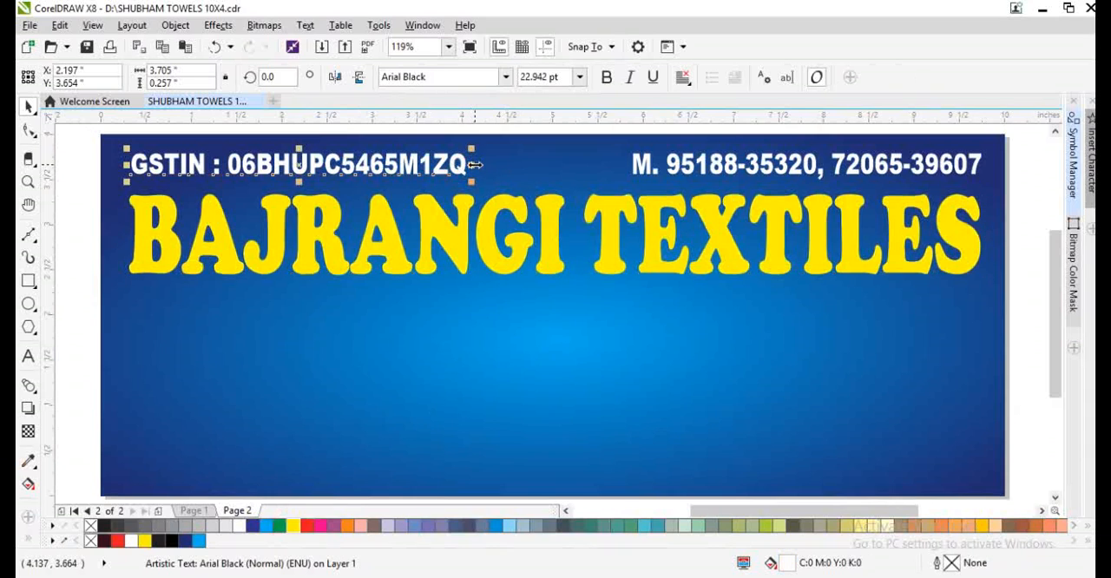
pyautogui.moveTo(473, 165); pyautogui.dragTo(425, 180)
pyautogui.click(641, 164)
pyautogui.hotkey('ctrl', 'r')
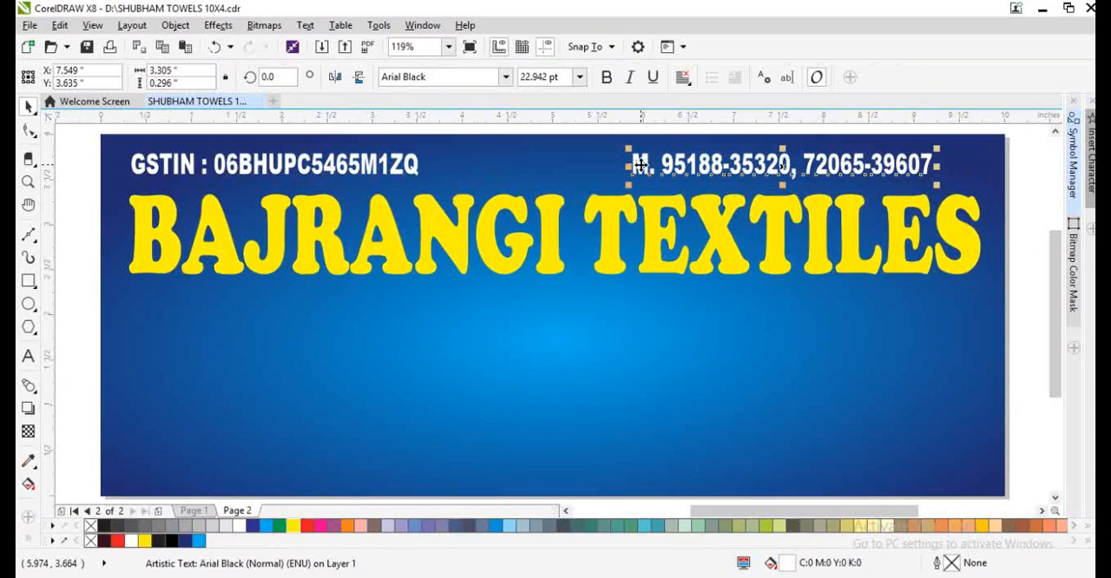
pyautogui.keyDown('shift'); pyautogui.click(682, 248); pyautogui.keyUp('shift')
pyautogui.press('r')
pyautogui.click(753, 344)
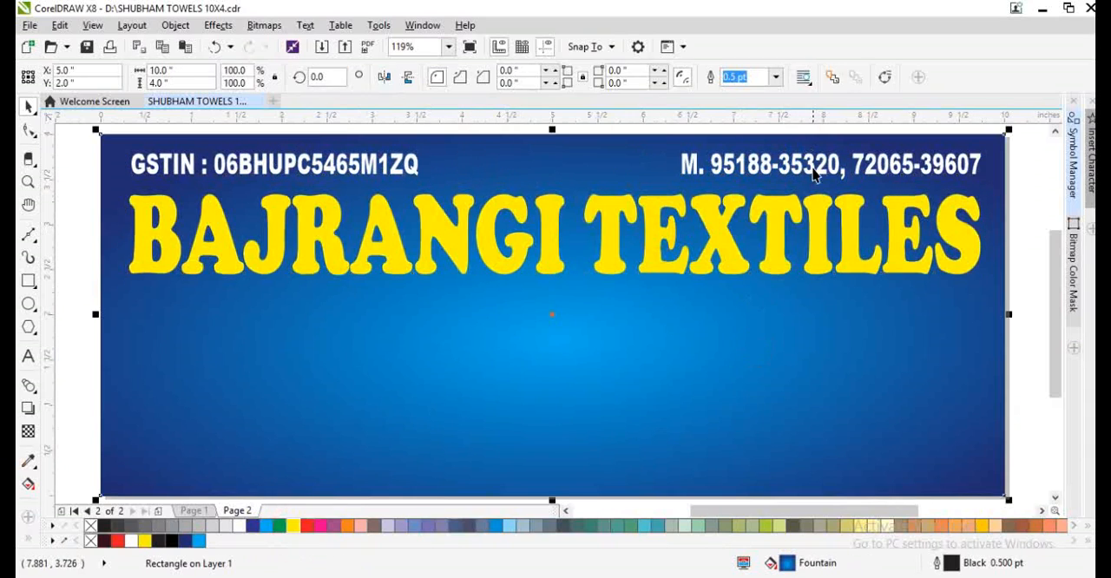
pyautogui.click(428, 125)
# - Copy the mobile number line into the gap beside the GSTIN line, reduce it to 14 pt and set its font to Abbasi Megha
pyautogui.moveTo(753, 162); pyautogui.dragTo(546, 163)
pyautogui.rightClick(545, 162)
pyautogui.scroll(2, 559, 137)
pyautogui.press('ctrl+KP_4')
pyautogui.press('ctrl+KP_4')
pyautogui.press('ctrl+KP_4')
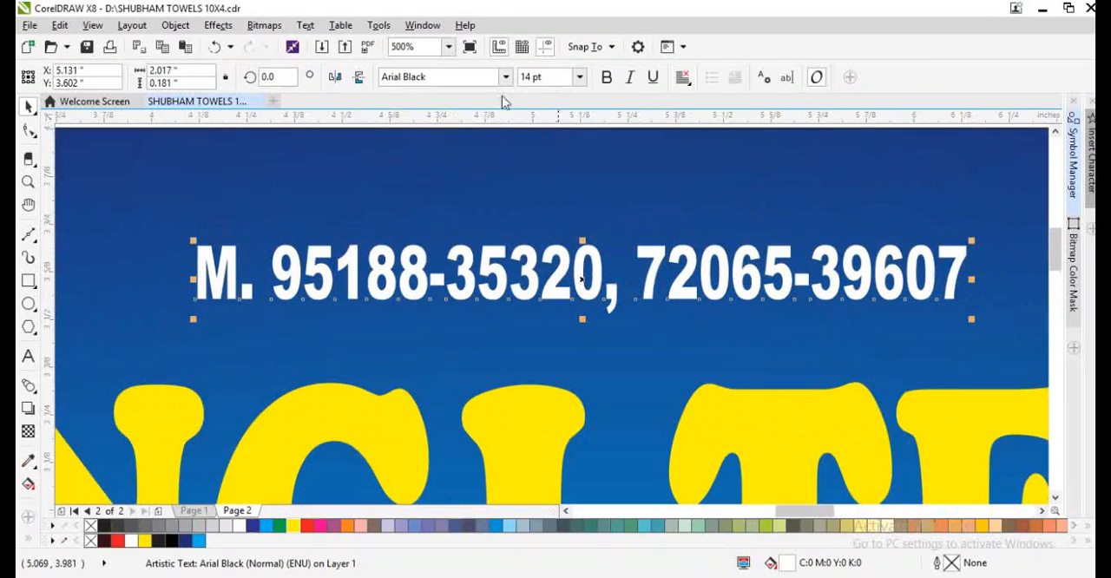
pyautogui.click(506, 78)
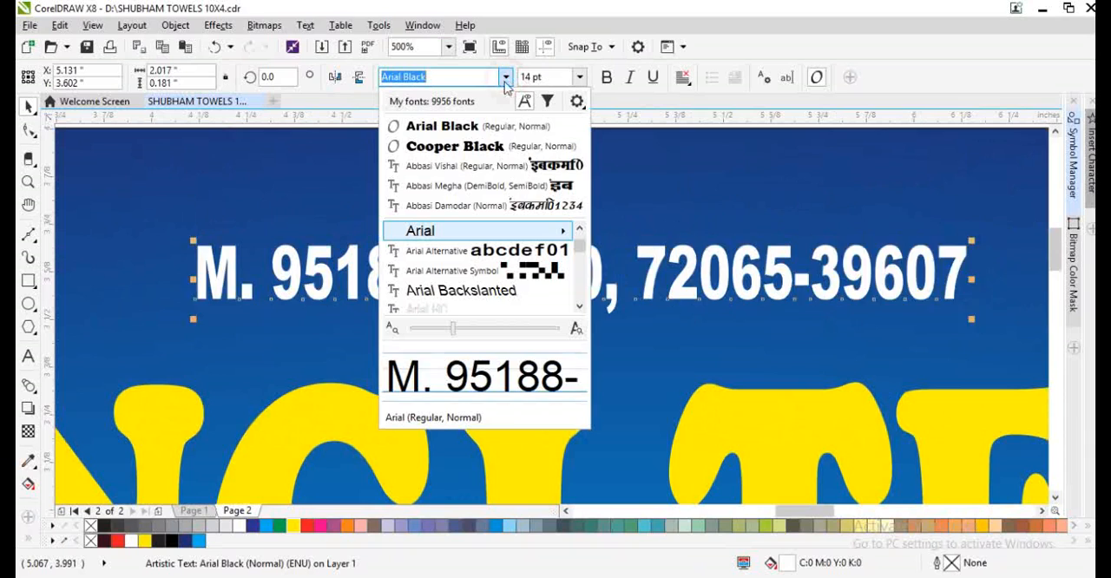
pyautogui.click(499, 179)
# - Replace the copied line's text with the Hindi invocation "!! जय श्री राम !!"
pyautogui.doubleClick(452, 267)
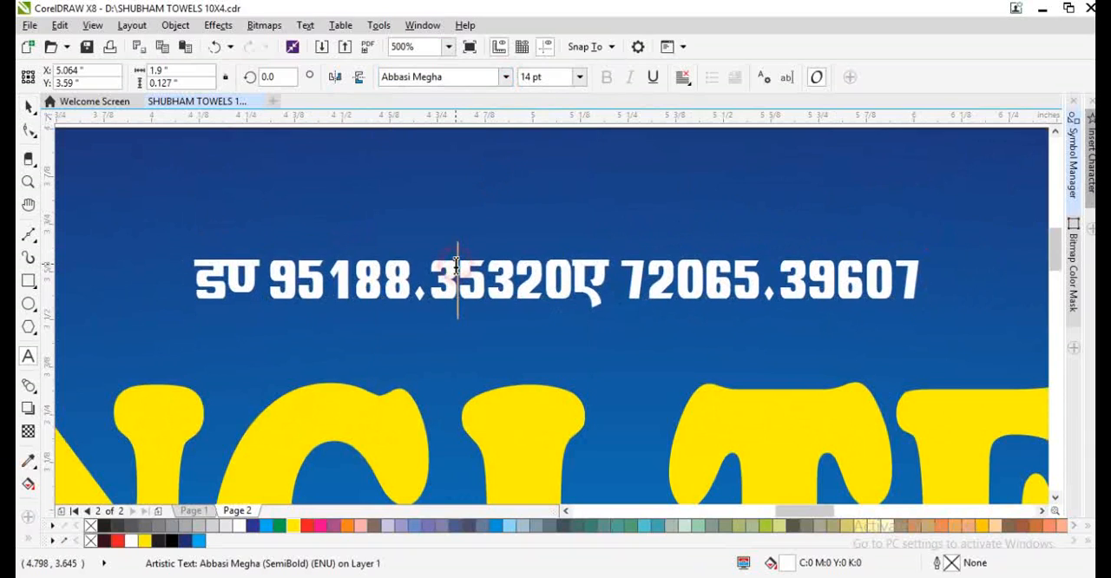
pyautogui.hotkey('ctrl', 'a')
pyautogui.write('!!')
pyautogui.write('T;')
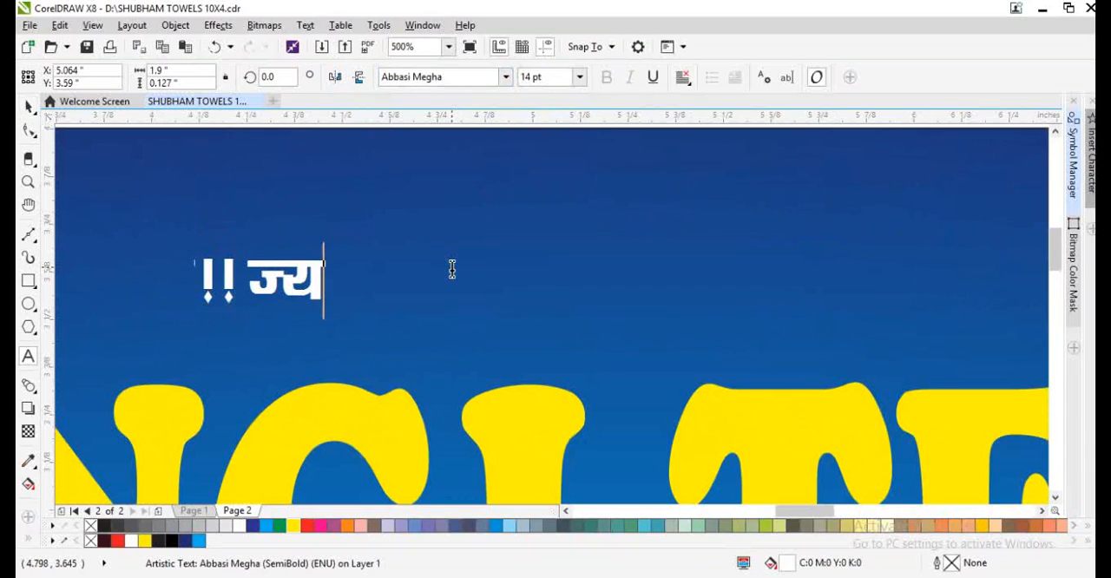
pyautogui.press('BackSpace')
pyautogui.press('BackSpace')
pyautogui.write('t')
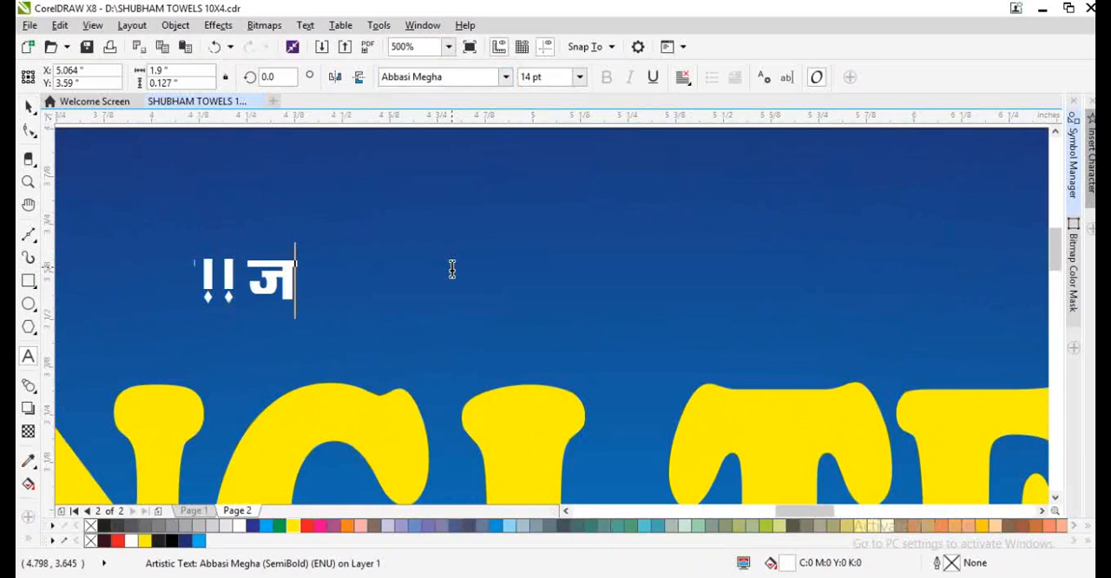
pyautogui.write('; Jhj')
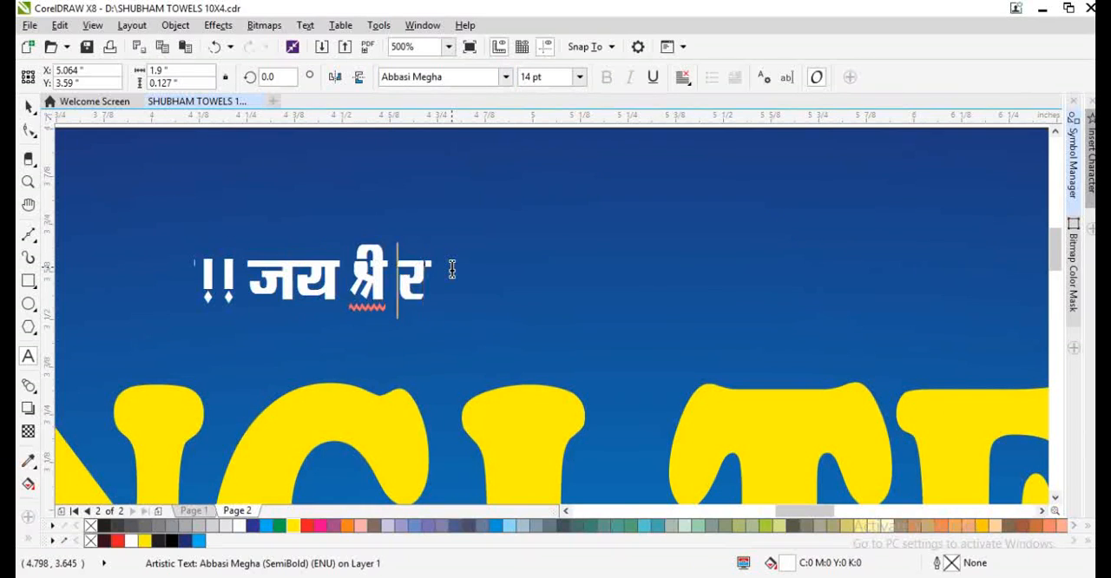
pyautogui.press('BackSpace')
pyautogui.press('BackSpace')
pyautogui.write('h jke')
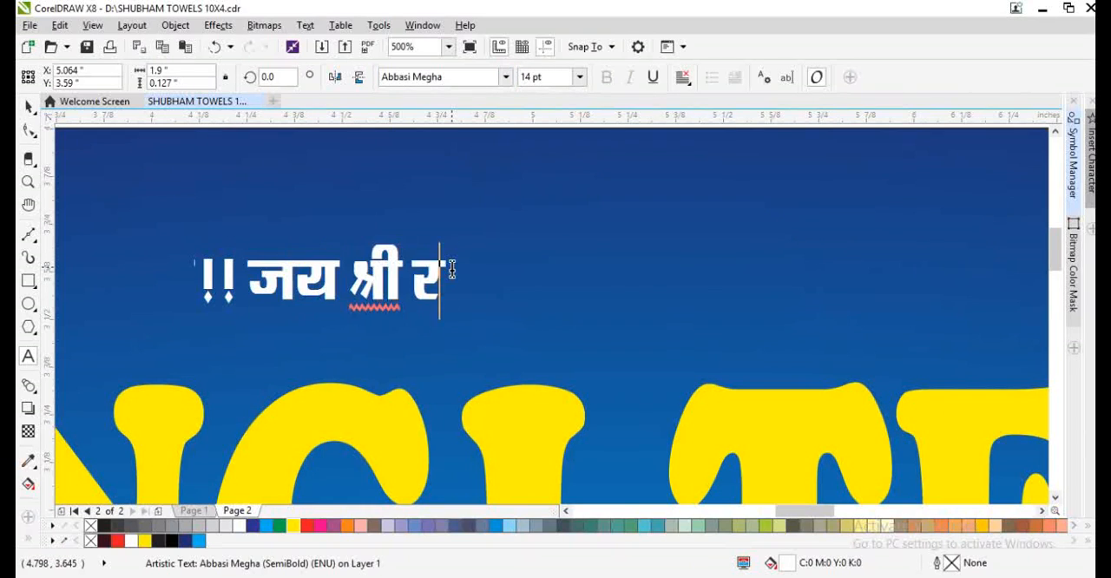
pyautogui.write(' !!')
# - Centre the Hindi invocation horizontally on the background rectangle
pyautogui.scroll(-2, 468, 269)
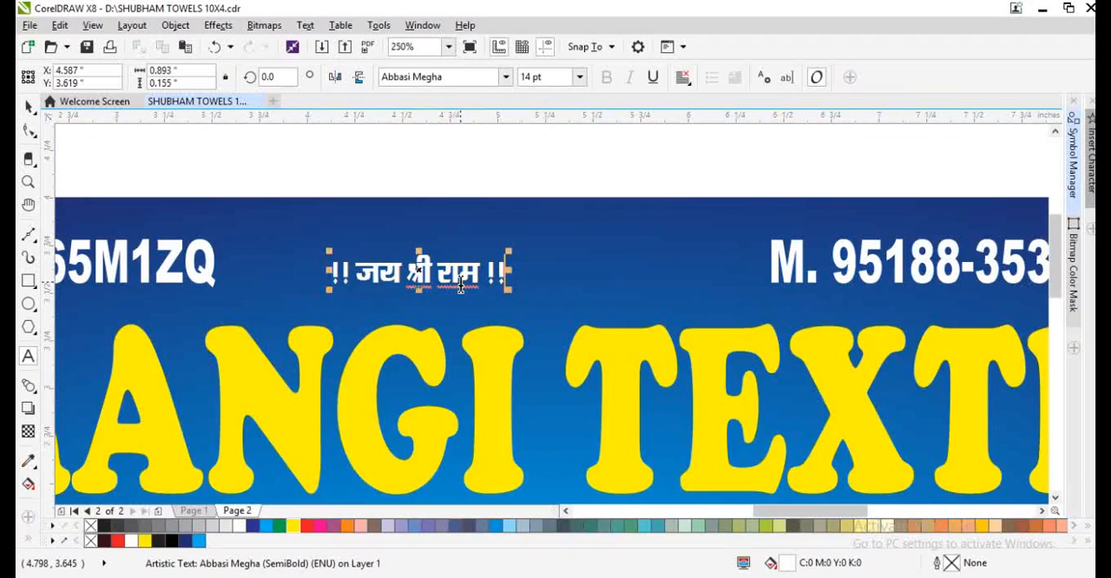
pyautogui.hotkey('ctrl', 'space')
pyautogui.press('F4')
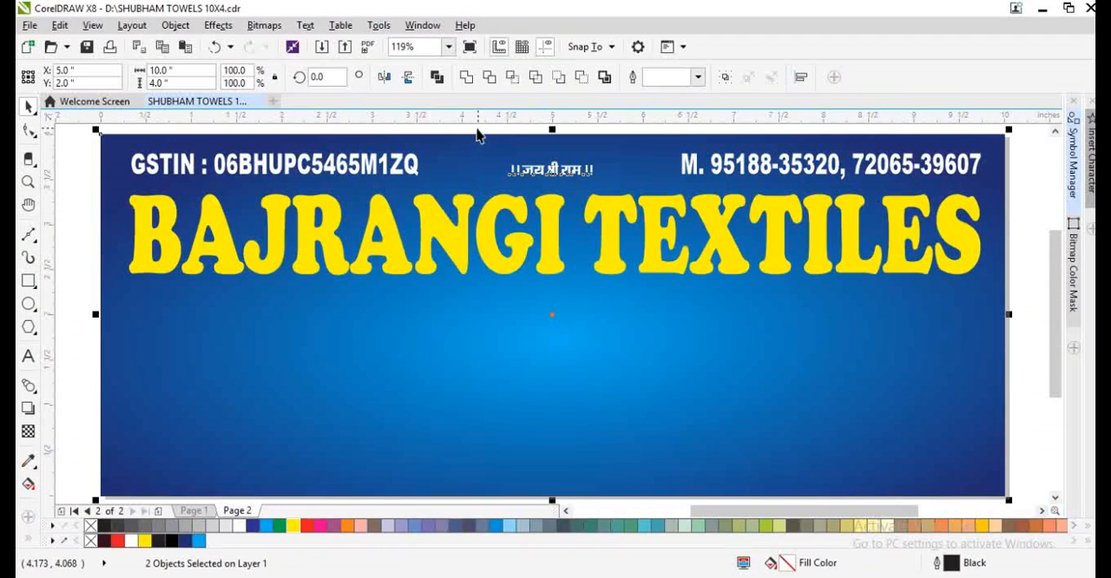
pyautogui.click(89, 281)
# - Give the heading a 2 pt outline behind the fill that scales with the object, coloured black C75 M68 Y65 K90
pyautogui.click(213, 260)
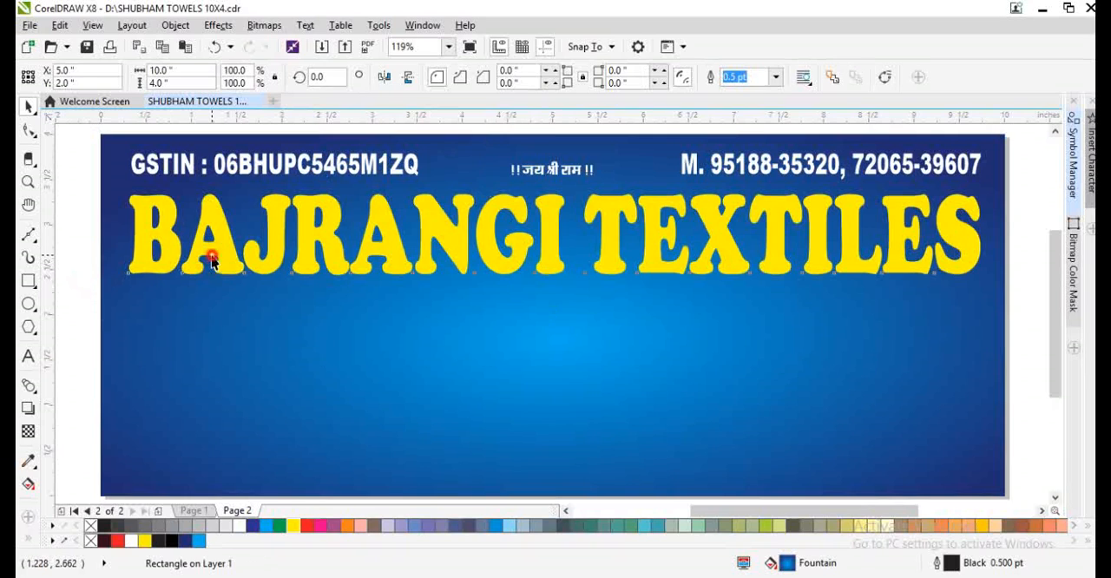
pyautogui.click(213, 254)
pyautogui.press('F12')
pyautogui.press('Return')
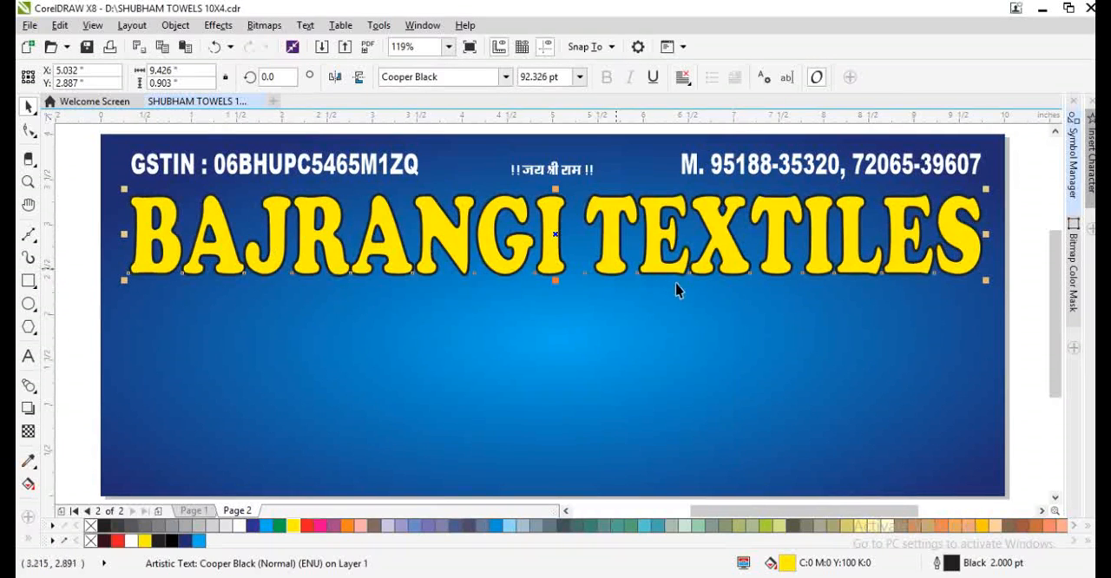
pyautogui.press('F12')
pyautogui.click(607, 392)
pyautogui.click(599, 411)
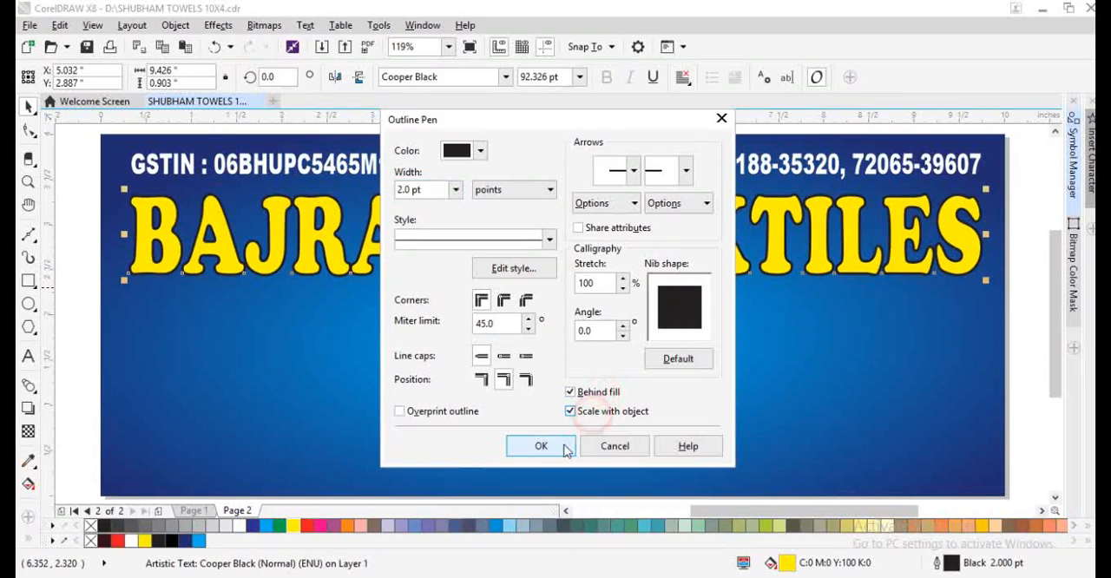
pyautogui.click(562, 447)
pyautogui.rightClick(173, 540)
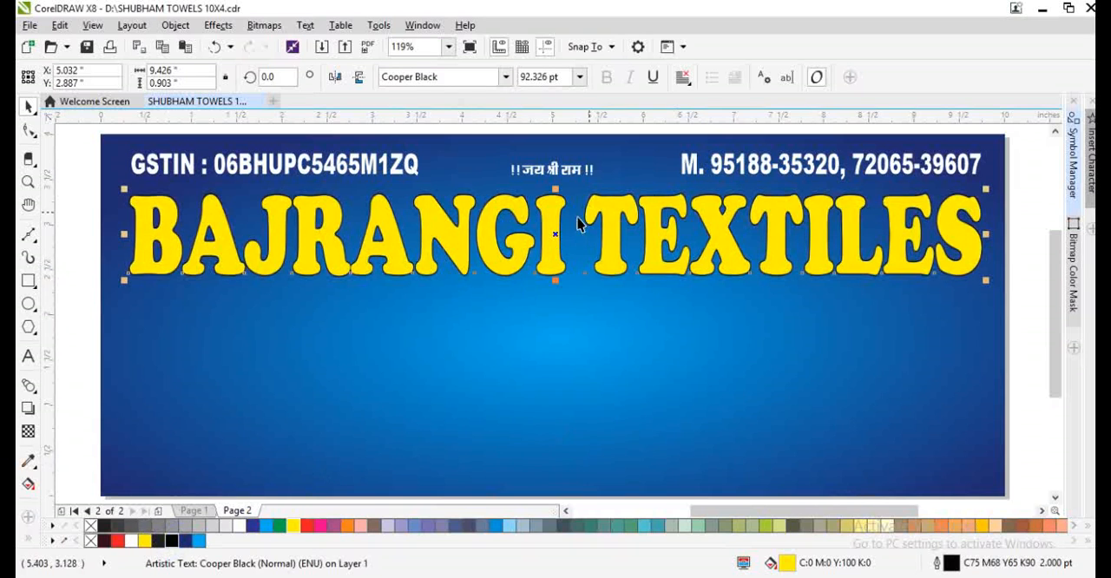
# - Stretch the heading downward to about 1 inch tall and place a duplicate slightly down and to its right
pyautogui.scroll(2, 555, 260)
pyautogui.moveTo(555, 324); pyautogui.dragTo(555, 330)
pyautogui.moveTo(545, 279); pyautogui.dragTo(553, 293)
pyautogui.rightClick(552, 293)
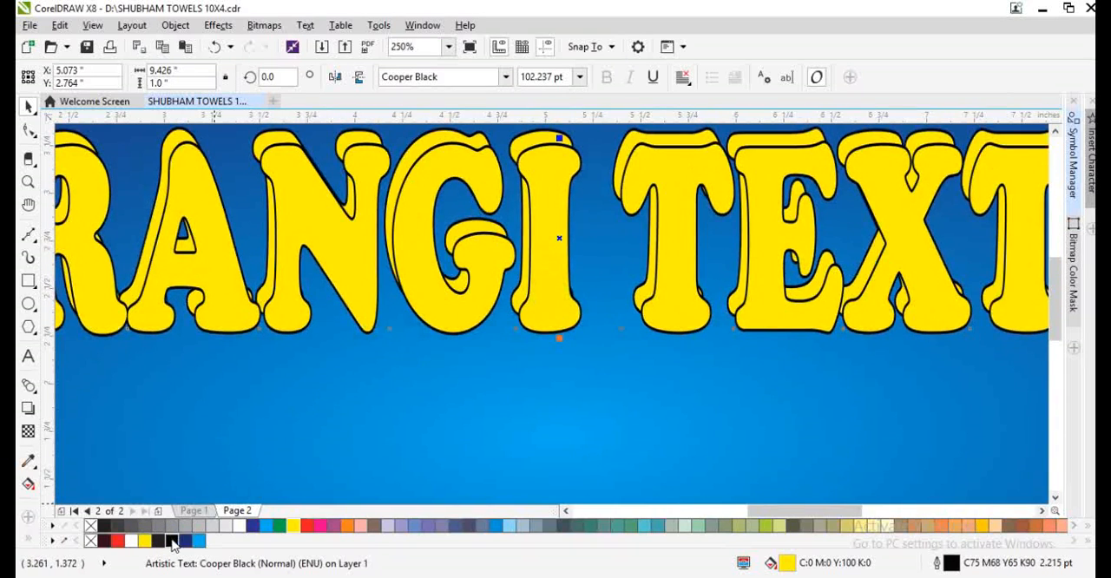
# - Fill the duplicate heading with black C75 M68 Y65 K90, order it behind the yellow heading and nudge it right as a shadow
pyautogui.click(173, 541)
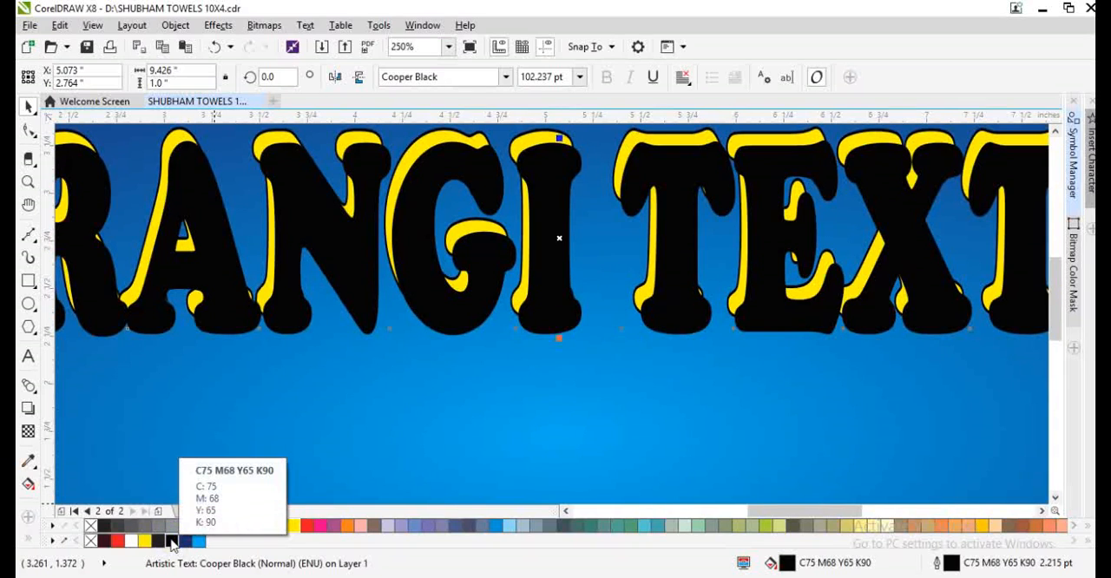
pyautogui.hotkey('ctrl', 'pagedown')
pyautogui.press('Right')
pyautogui.press('Right')
pyautogui.press('Right')
pyautogui.press('Right')
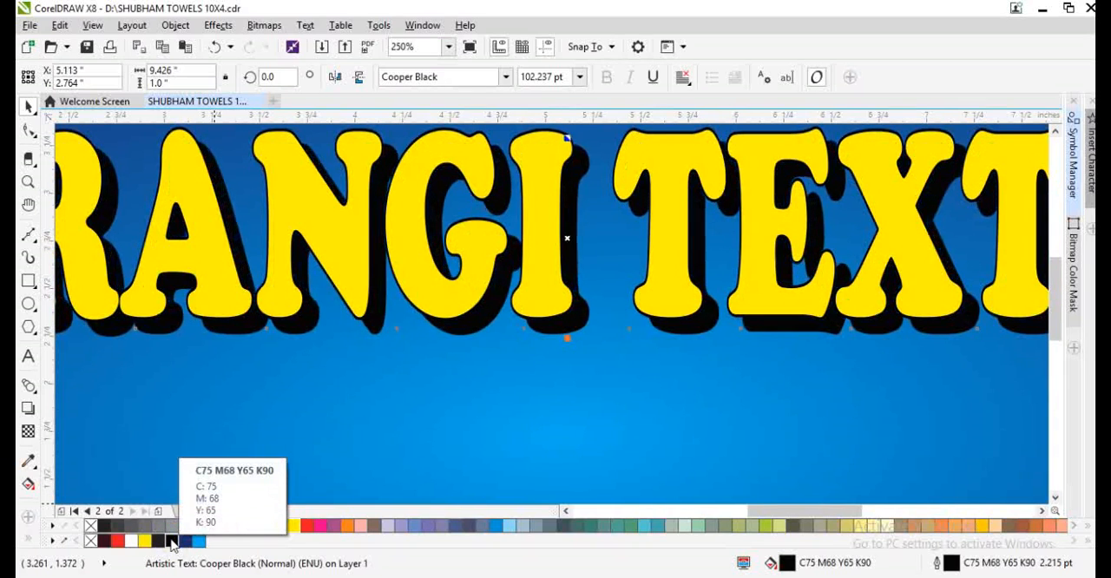
pyautogui.press('F4')
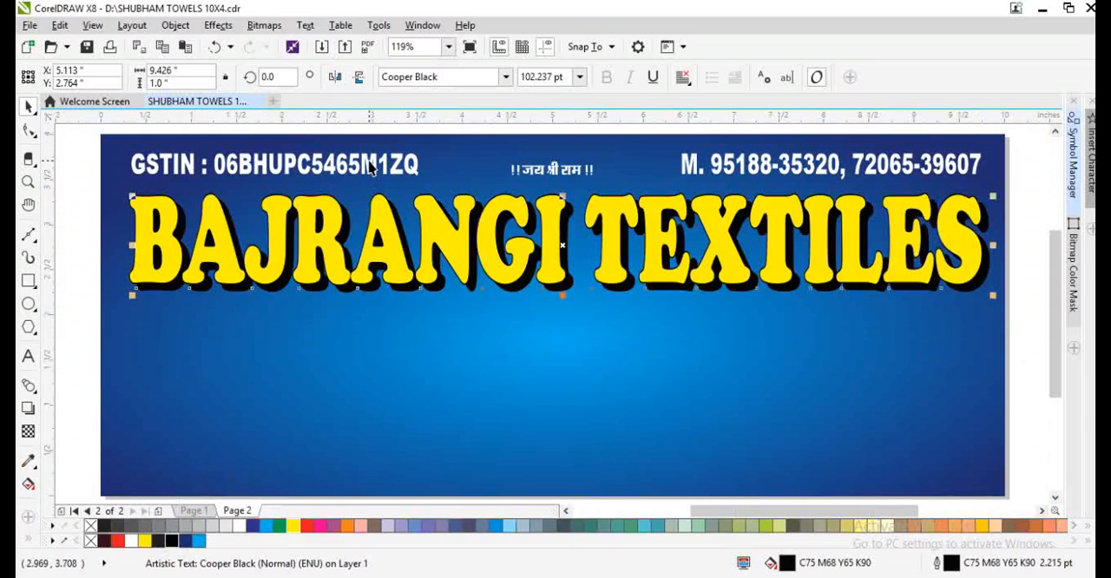
# - Duplicate the GSTIN line below the heading and replace its text with "DEALS IN : ALL KINDS OF EXPORTS & SOLAPURI TOWELS"
pyautogui.moveTo(370, 168); pyautogui.dragTo(507, 325)
pyautogui.click(507, 324)
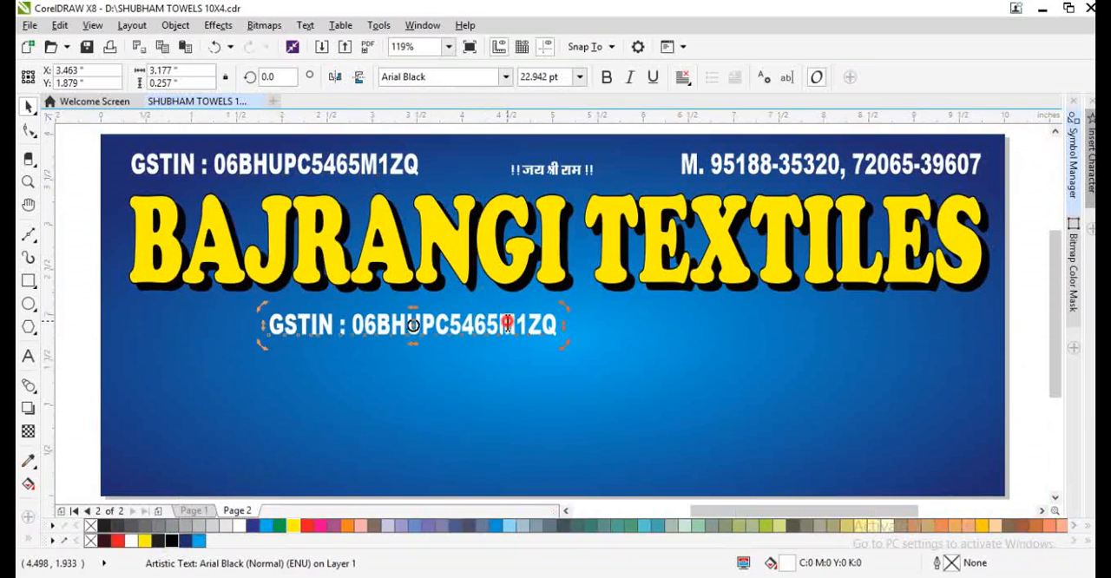
pyautogui.doubleClick(507, 324)
pyautogui.hotkey('ctrl', 'a')
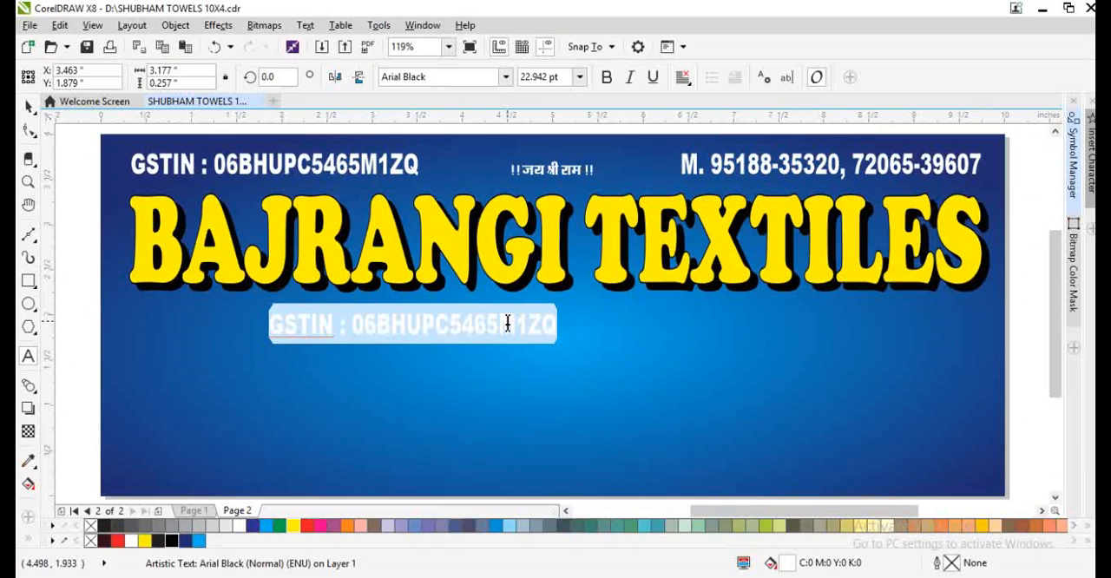
pyautogui.write('dea')
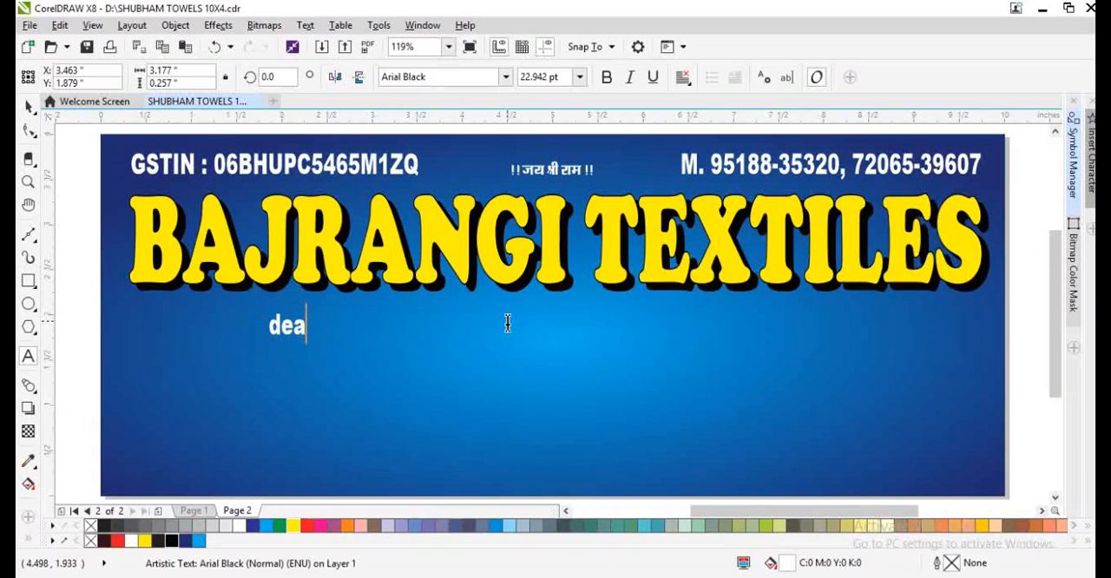
pyautogui.hotkey('ctrl', 'a')
pyautogui.write('DE')
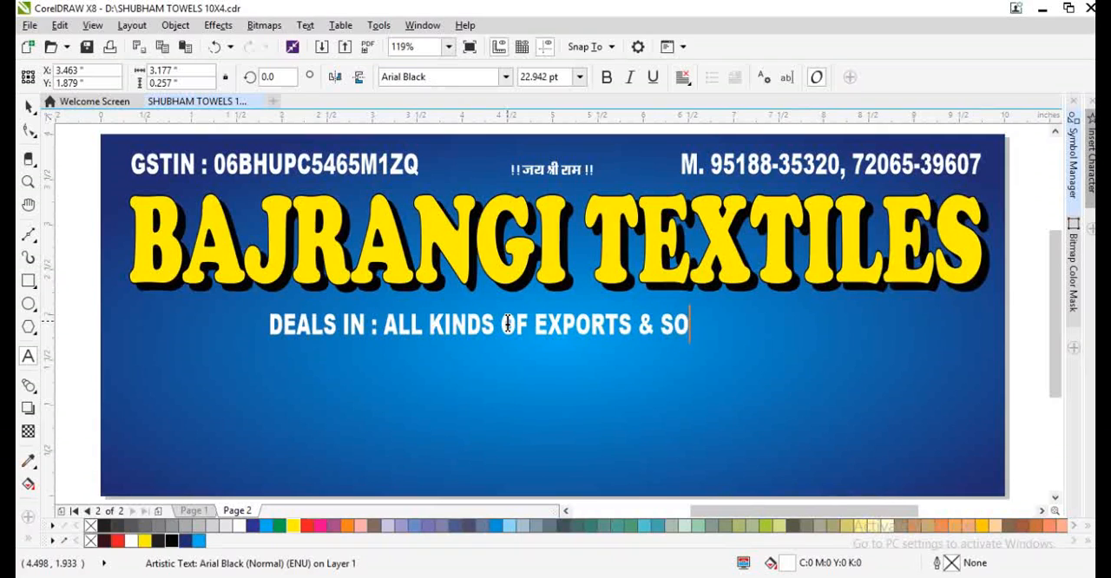
pyautogui.write('LAPU')
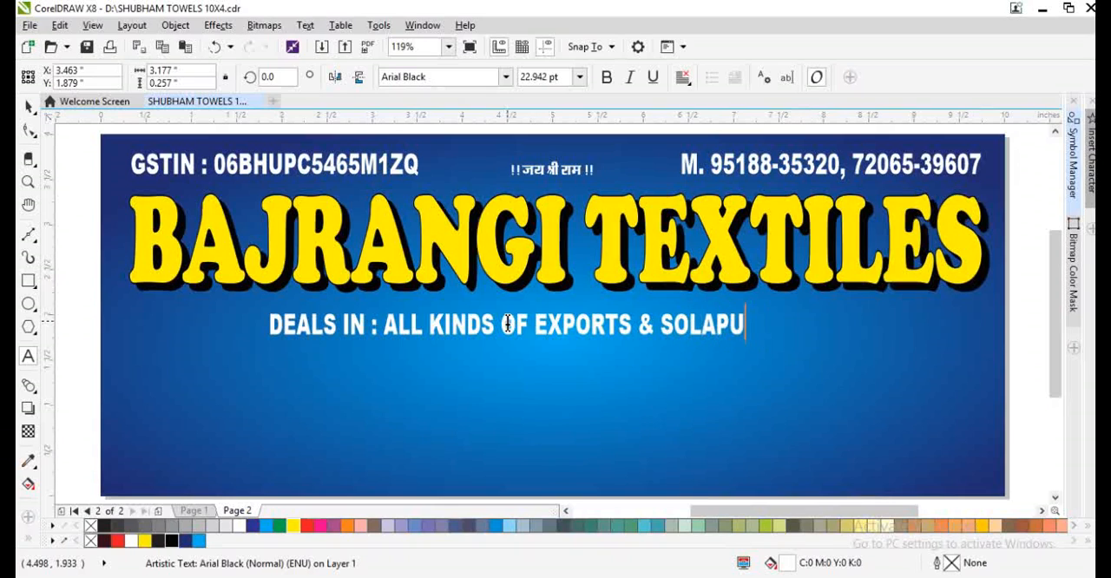
pyautogui.write('RI TOW')
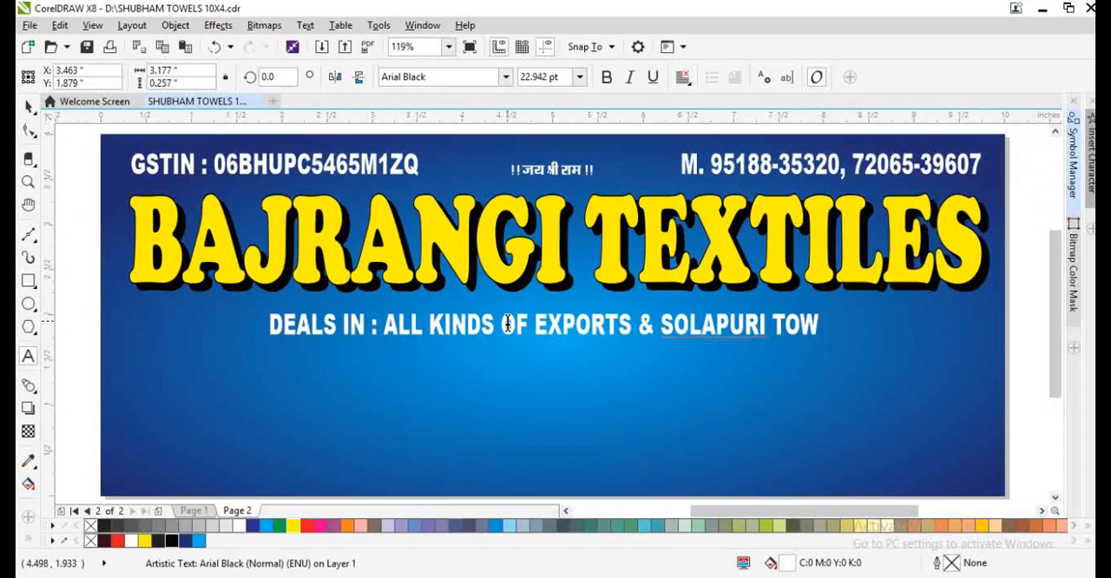
pyautogui.write('ELS')
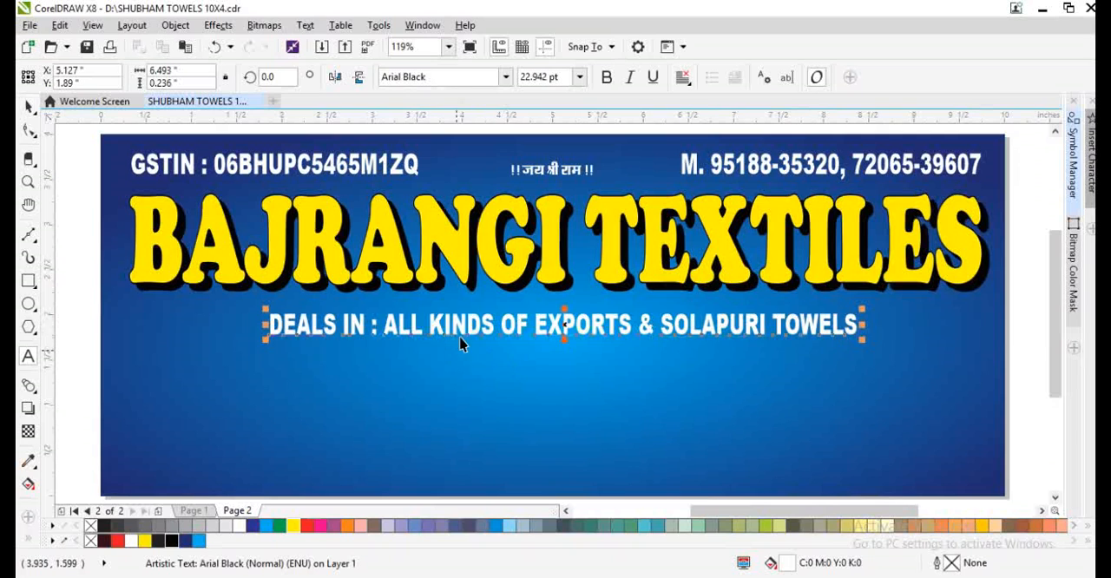
pyautogui.hotkey('ctrl', 'space')
# - Move the product line up close under the heading, widen it to about 7.8 inches and centre it horizontally on the background
pyautogui.moveTo(468, 323); pyautogui.dragTo(378, 314)
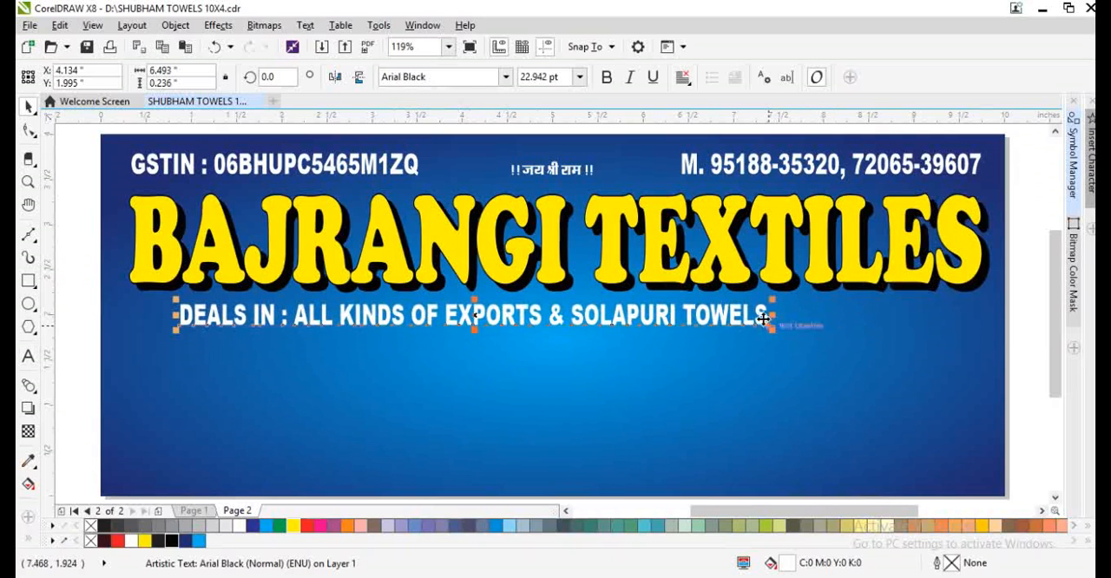
pyautogui.moveTo(771, 316); pyautogui.dragTo(886, 346)
pyautogui.keyDown('shift'); pyautogui.click(816, 368); pyautogui.keyUp('shift')
pyautogui.press('c')
pyautogui.scroll(-2, 843, 336)
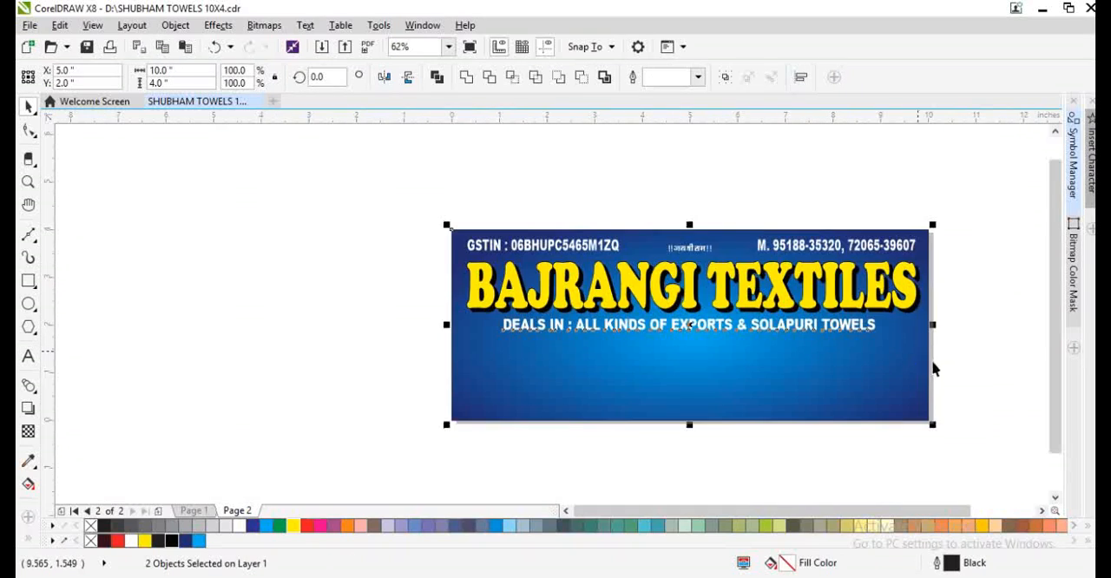
pyautogui.click(939, 370)
# - Place a duplicate of the product line about half an inch directly below the original
pyautogui.scroll(2, 781, 367)
pyautogui.moveTo(686, 311); pyautogui.dragTo(688, 365)
pyautogui.rightClick(688, 364)
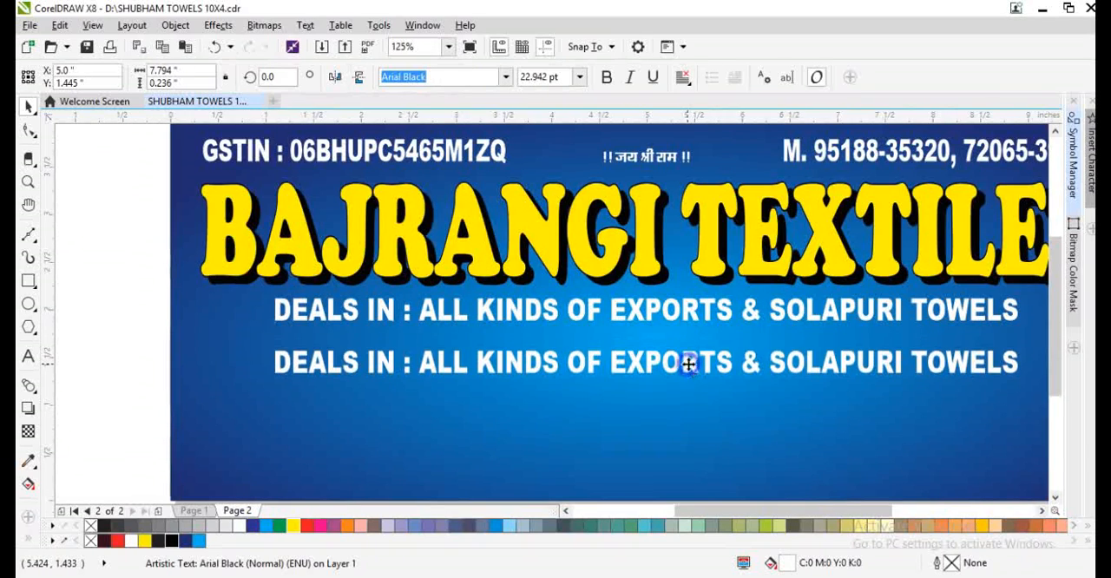
# - Replace the duplicate line's text with the shop's full address in capitals, correcting the landmark's spelling
pyautogui.press('F8')
pyautogui.hotkey('ctrl', 'a')
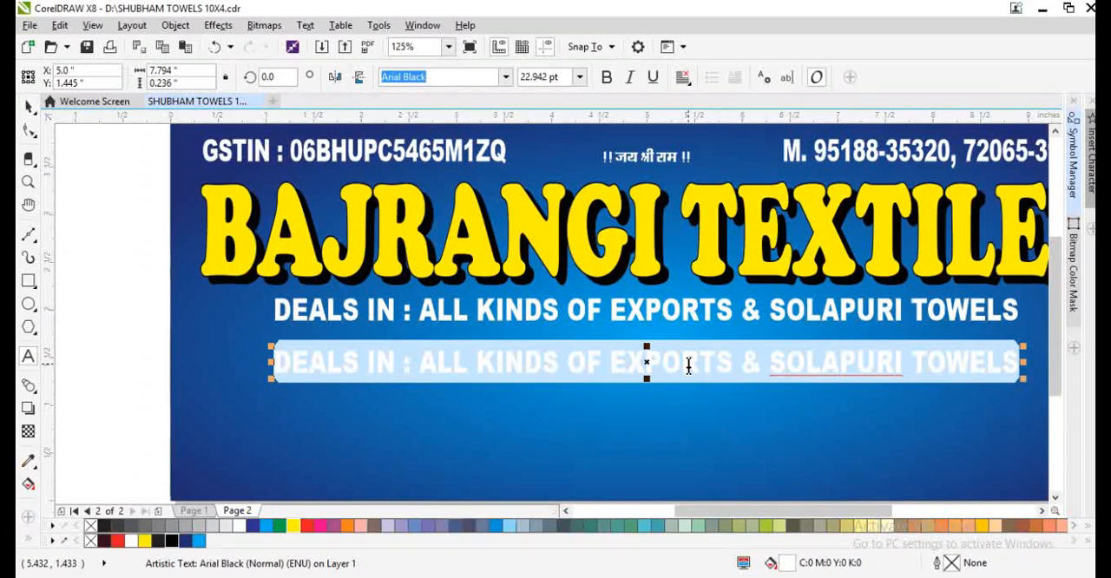
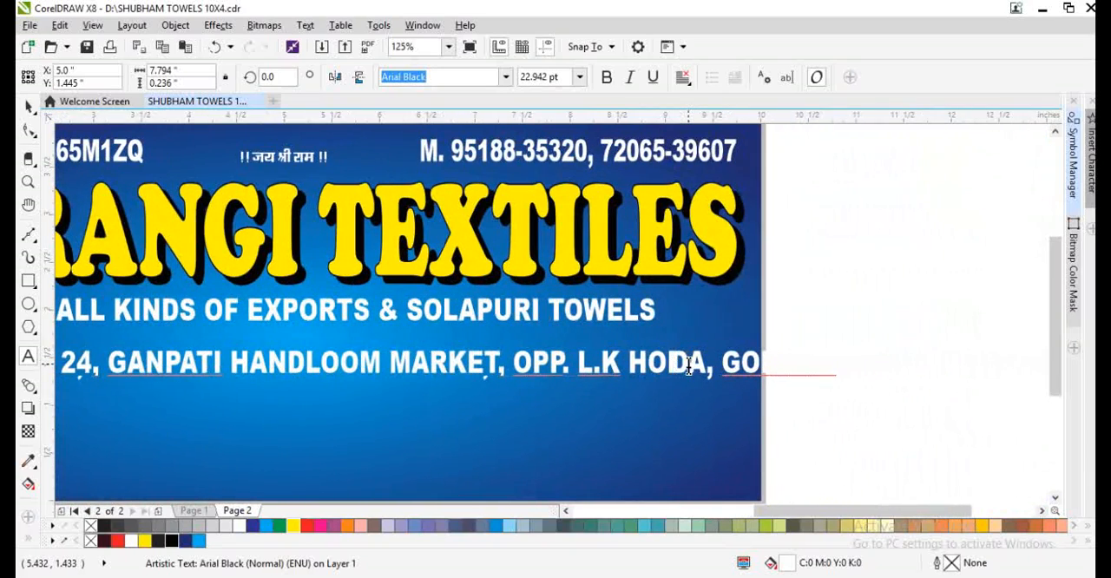
pyautogui.click(688, 366)
pyautogui.write('N')
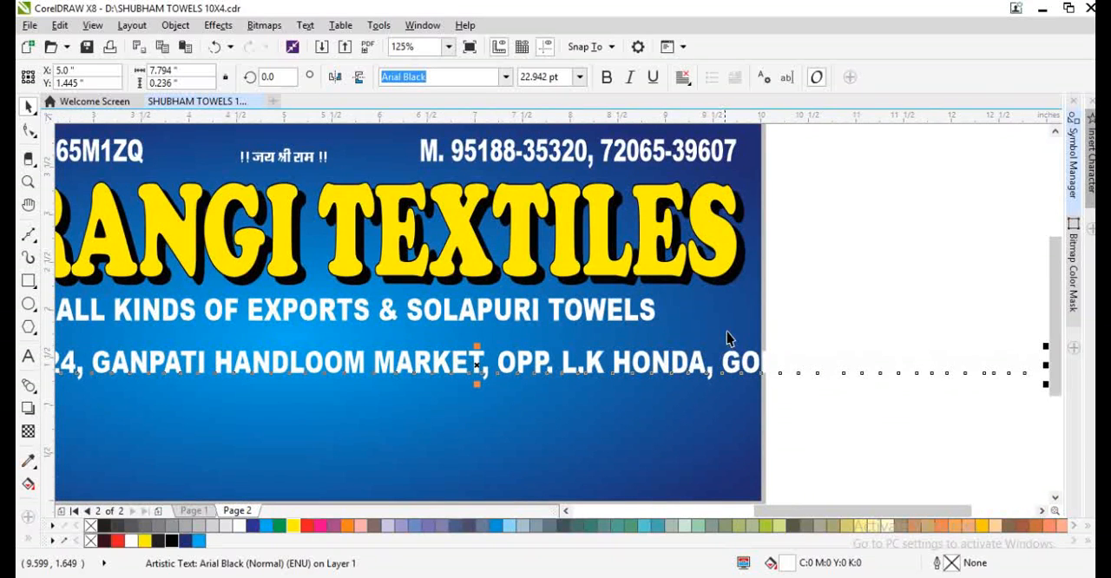
# - Reduce the address line's font size to 16 pt and shift the line so that it fits within the banner
pyautogui.scroll(-3, 727, 339)
pyautogui.scroll(3, 644, 335)
pyautogui.press('ctrl+KP_4')
pyautogui.press('ctrl+KP_4')
pyautogui.press('ctrl+KP_4')
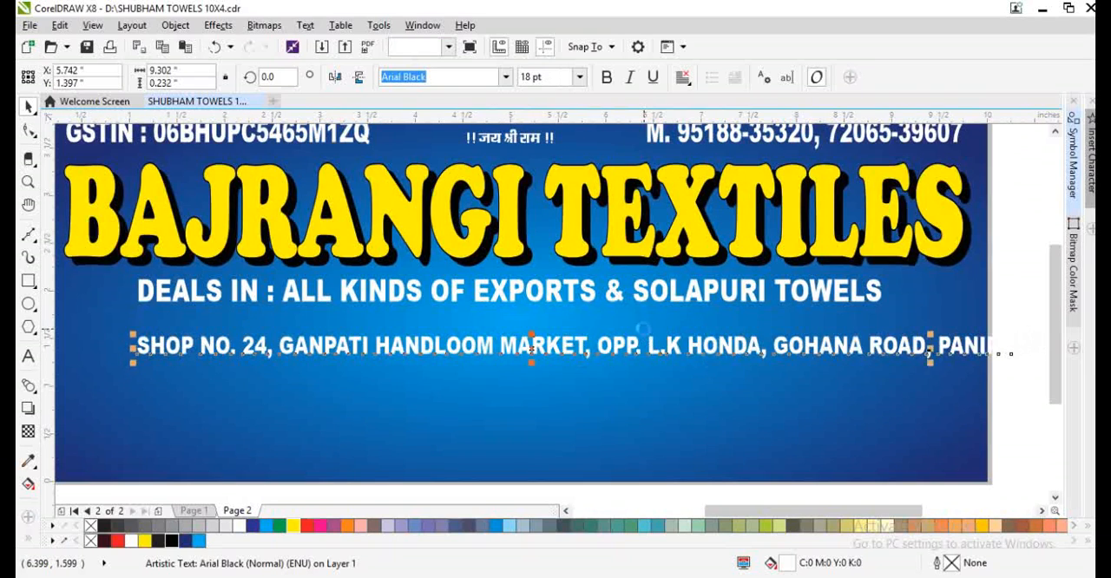
pyautogui.hotkey('ctrl', 'z')
pyautogui.moveTo(669, 348); pyautogui.dragTo(593, 354)
pyautogui.scroll(1, 593, 354)
pyautogui.scroll(-1, 742, 347)
pyautogui.scroll(1, 892, 353)
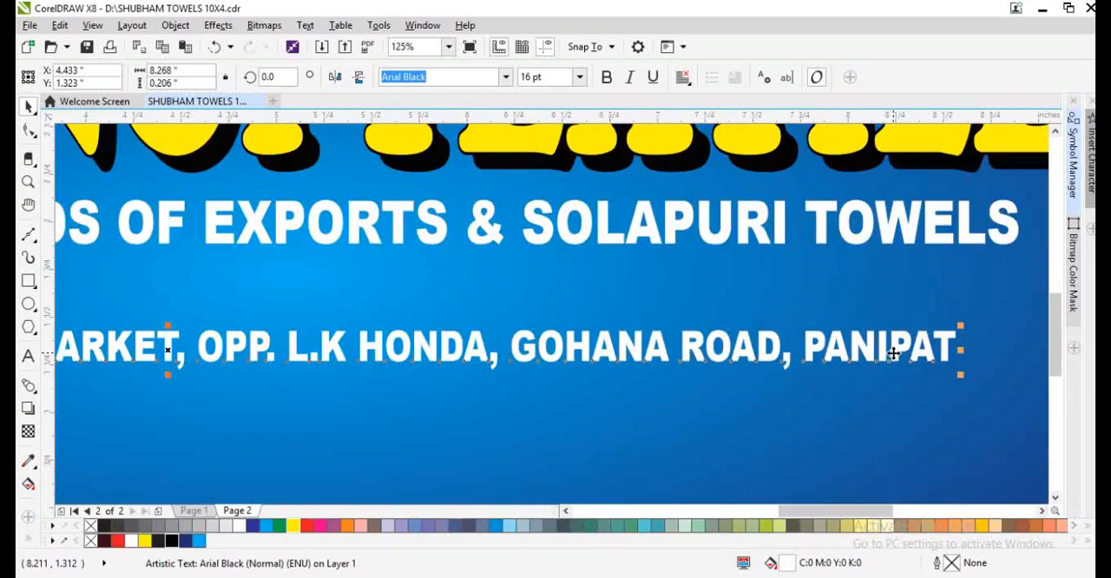
# - Move the address line down to just above the banner's bottom edge
pyautogui.scroll(-2, 820, 348)
pyautogui.moveTo(819, 348); pyautogui.dragTo(841, 393)
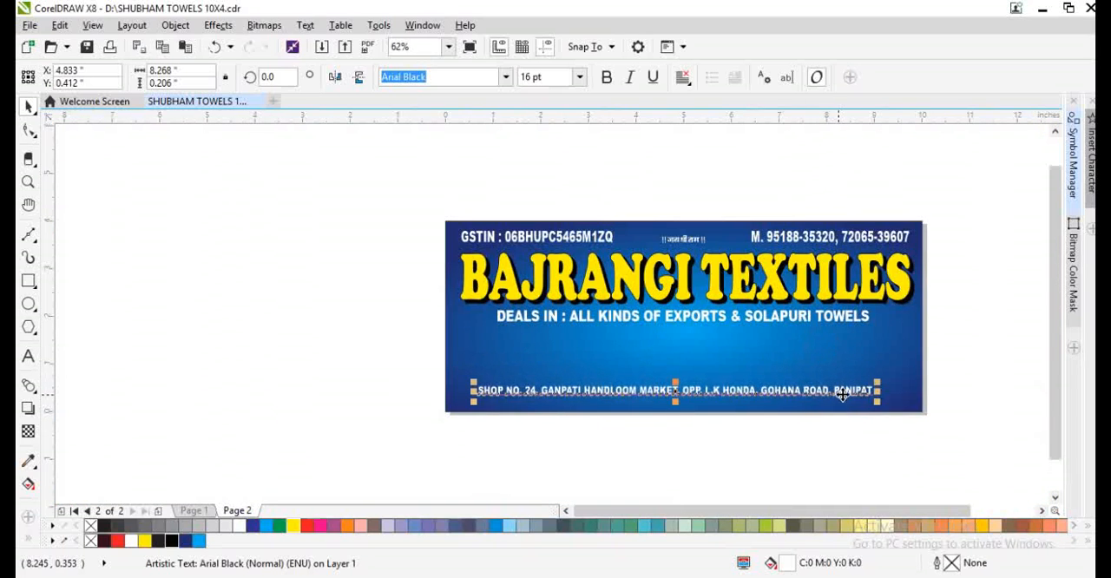
pyautogui.keyDown('shift'); pyautogui.click(873, 354); pyautogui.keyUp('shift')
pyautogui.press('F4')
pyautogui.click(1029, 456)
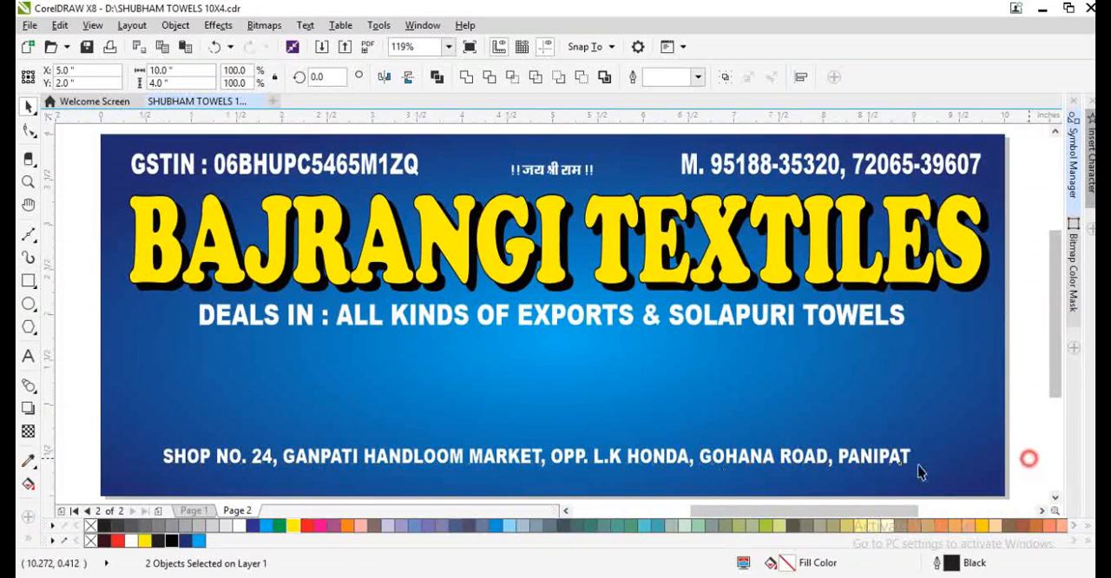
# - Stretch the address line slightly taller and scale it up to about 9.5 inches wide and 0.28 inch tall
pyautogui.click(651, 460)
pyautogui.moveTo(536, 475); pyautogui.dragTo(537, 479)
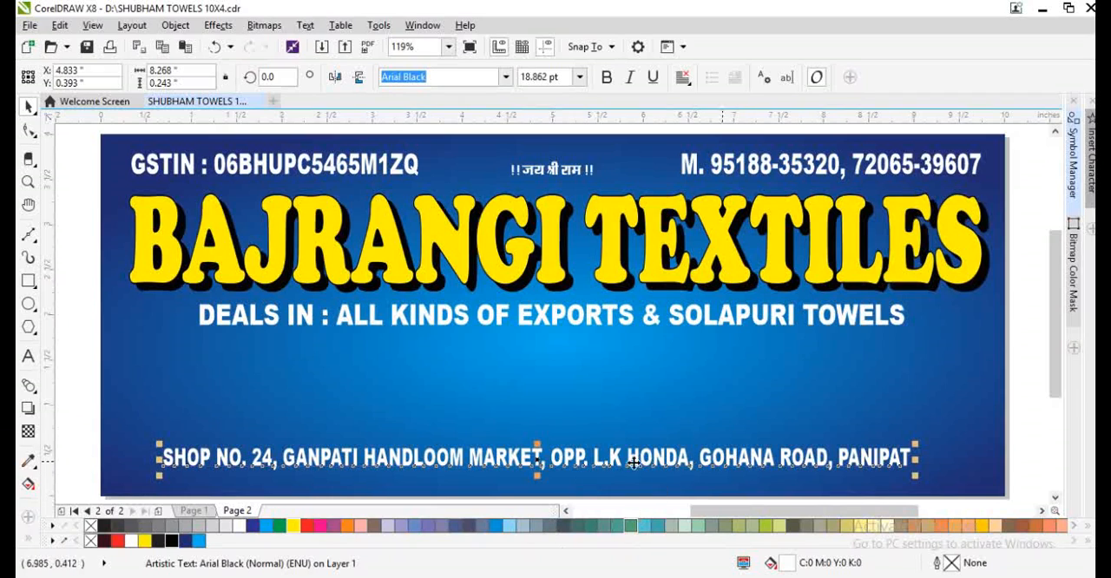
pyautogui.moveTo(921, 476); pyautogui.dragTo(978, 497)
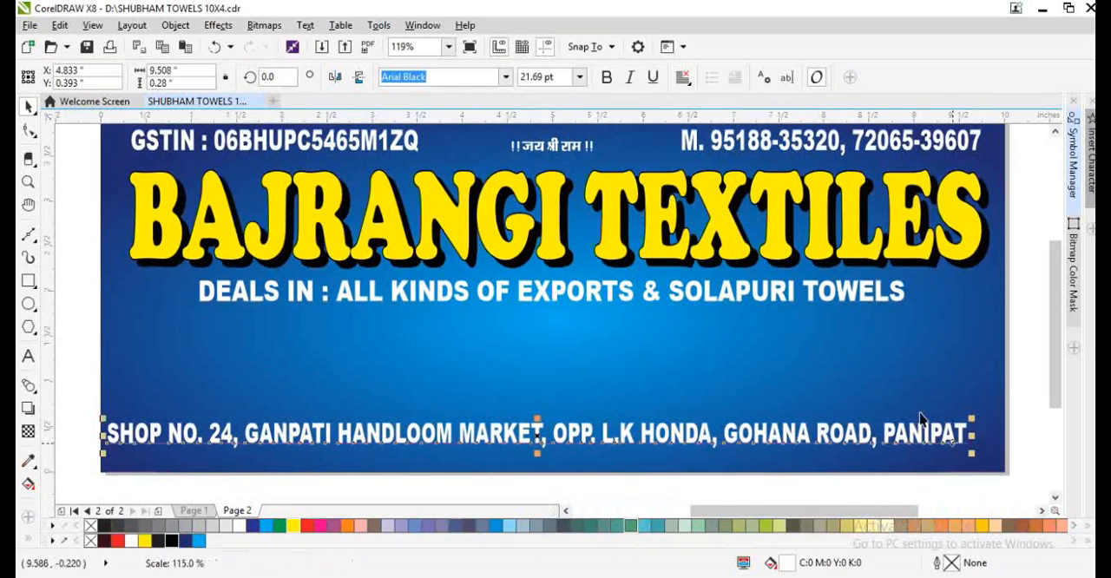
# - Centre the address line horizontally on the background rectangle and shift it slightly down
pyautogui.keyDown('shift'); pyautogui.click(905, 397); pyautogui.keyUp('shift')
pyautogui.press('c')
pyautogui.click(1026, 450)
pyautogui.moveTo(969, 433); pyautogui.dragTo(969, 438)
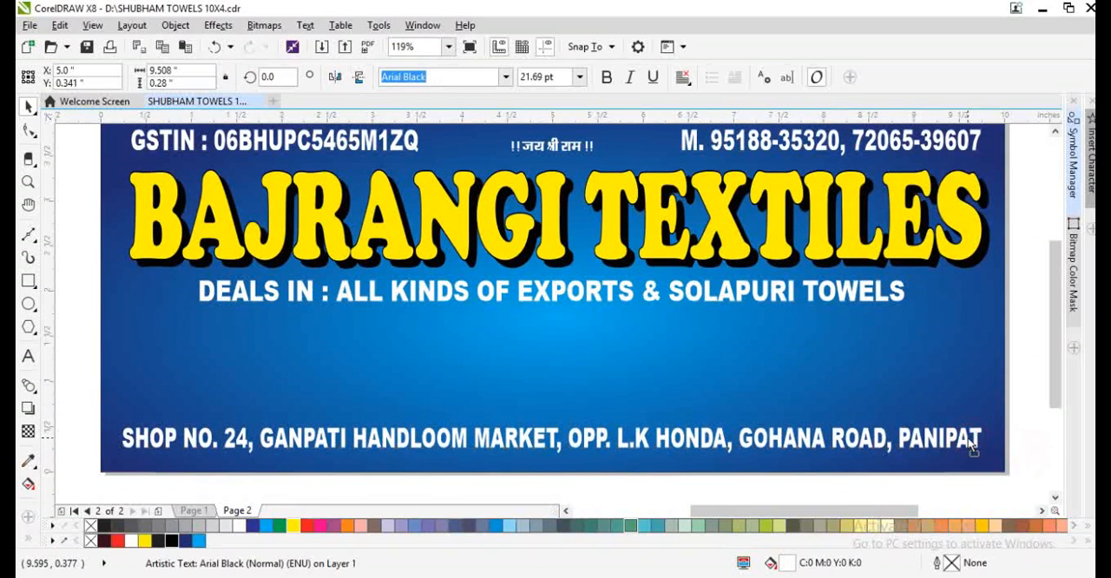
pyautogui.keyDown('shift'); pyautogui.click(952, 401); pyautogui.keyUp('shift')
pyautogui.click(1025, 432)
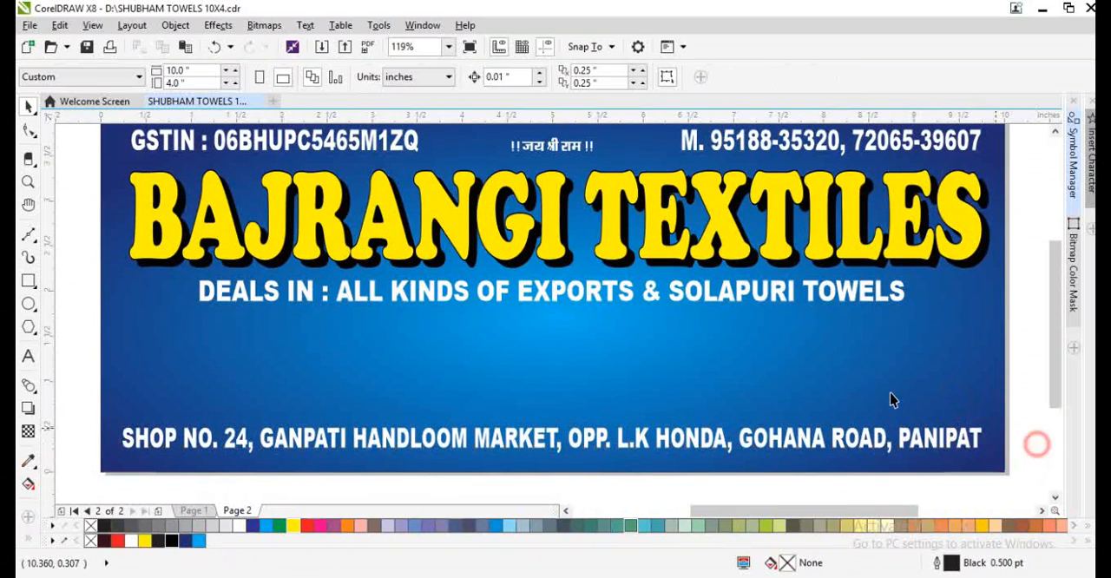
pyautogui.click(857, 382)
pyautogui.scroll(1, 857, 383)
pyautogui.click(1017, 415)
pyautogui.moveTo(839, 409); pyautogui.dragTo(898, 393)
pyautogui.hotkey('ctrl', 'z')
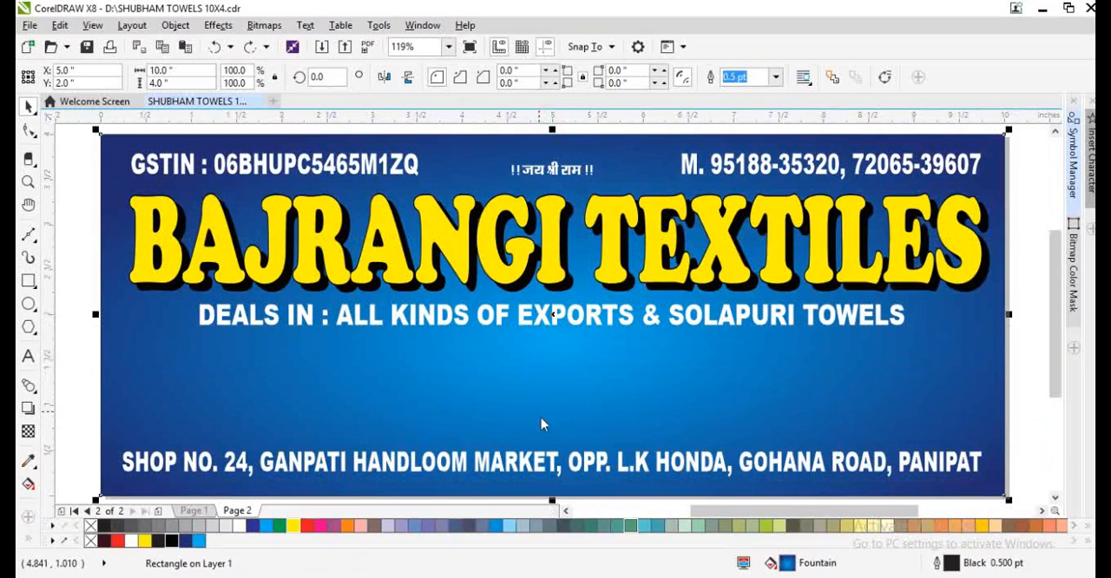
pyautogui.click(546, 434)
pyautogui.scroll(-2, 523, 396)
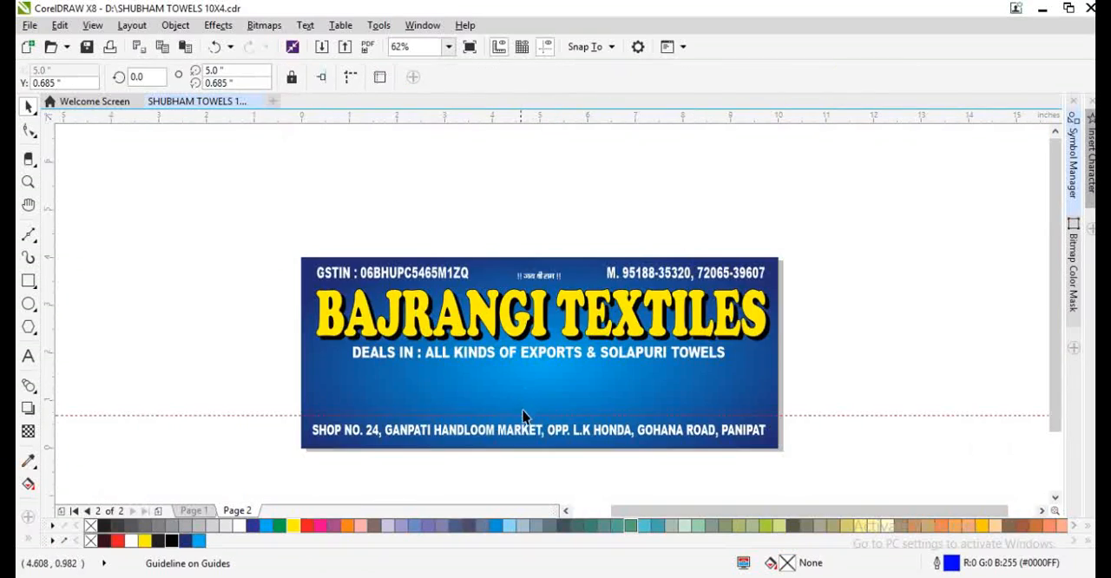
pyautogui.click(665, 463)
# - Make a squashed copy of the background rectangle as a full-width strip about 0.67 inch tall along the banner's bottom edge
pyautogui.click(545, 269)
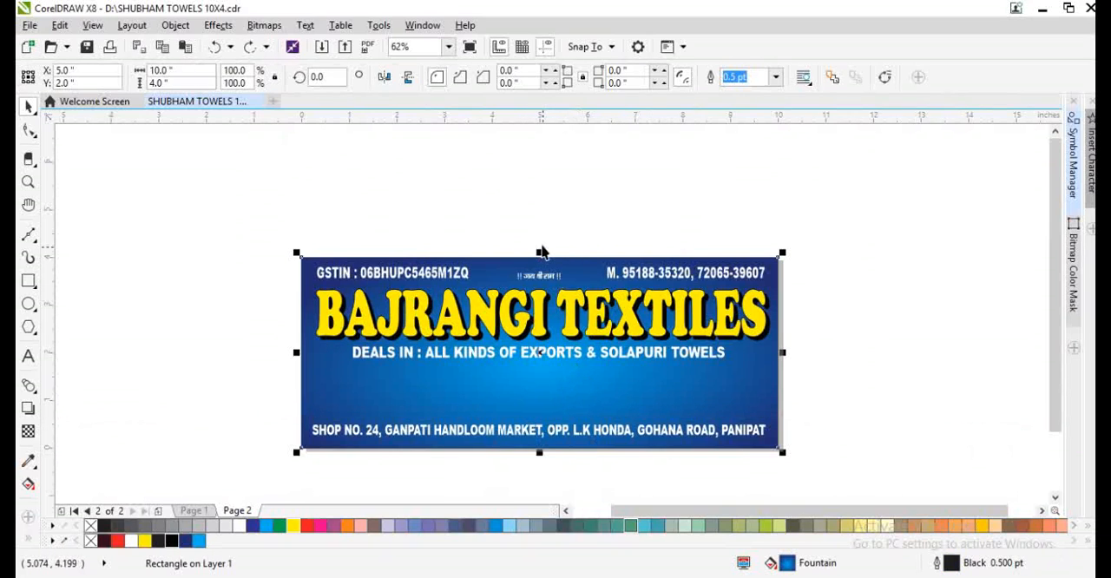
pyautogui.moveTo(537, 252); pyautogui.dragTo(545, 411)
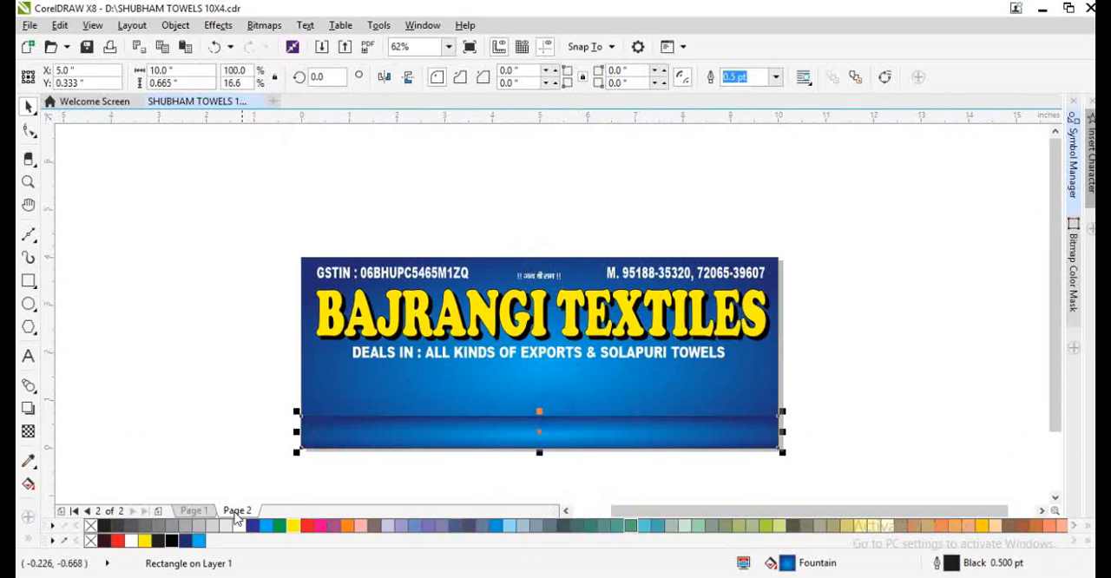
# - Fill the strip along the banner's bottom edge red and move it behind the address line
pyautogui.click(116, 541)
pyautogui.hotkey('ctrl', 'pagedown')
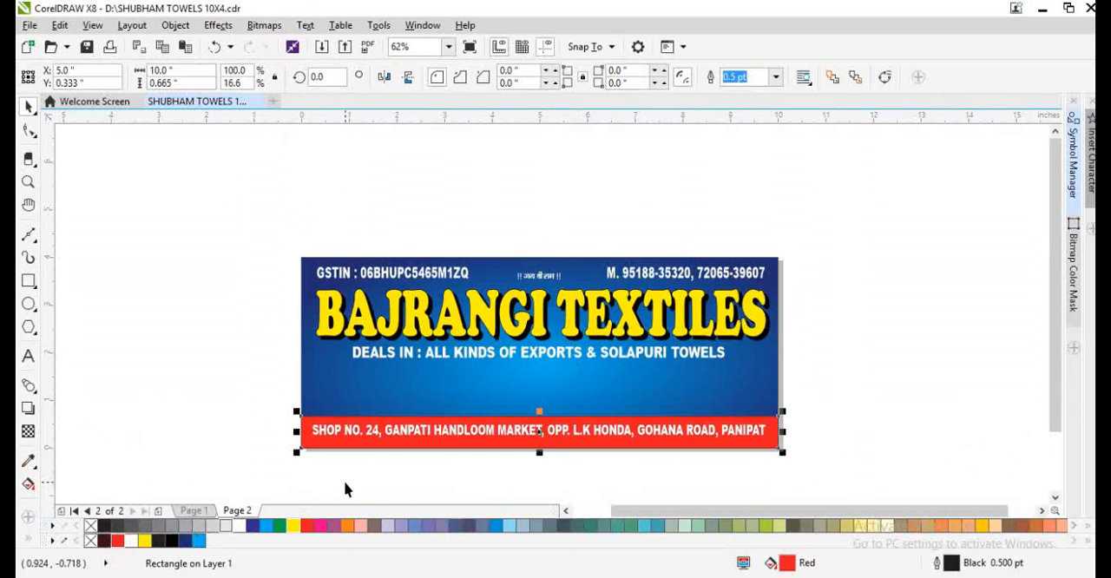
# - Reduce the red strip's height to about 0.53 inch and centre the address line vertically on it
pyautogui.press('F4')
pyautogui.scroll(2, 552, 470)
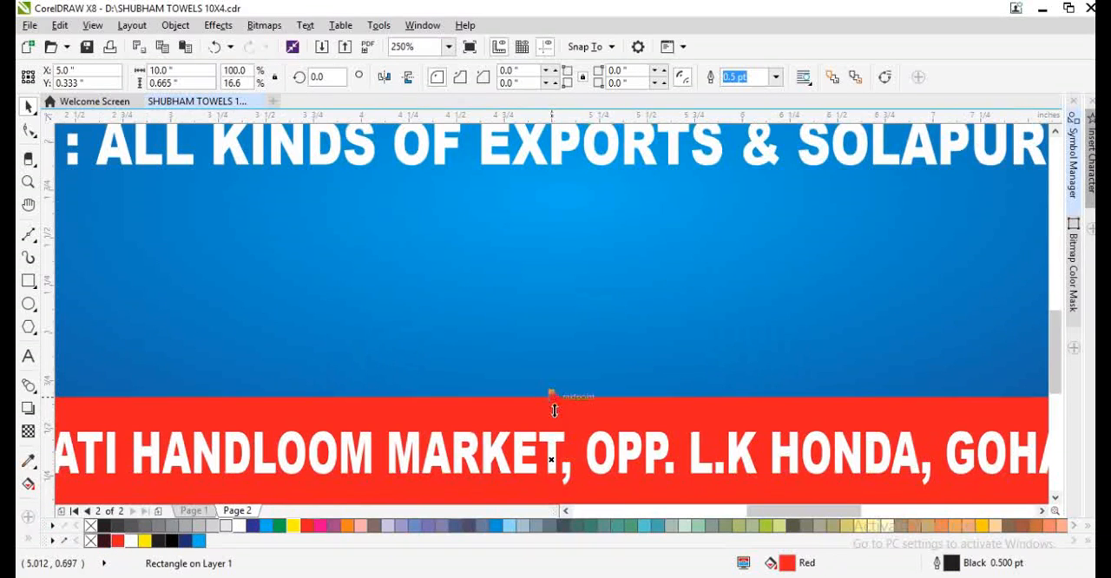
pyautogui.moveTo(554, 410); pyautogui.dragTo(554, 426)
pyautogui.click(522, 454)
pyautogui.scroll(-1, 504, 423)
pyautogui.keyDown('shift'); pyautogui.click(499, 465); pyautogui.keyUp('shift')
pyautogui.press('e')
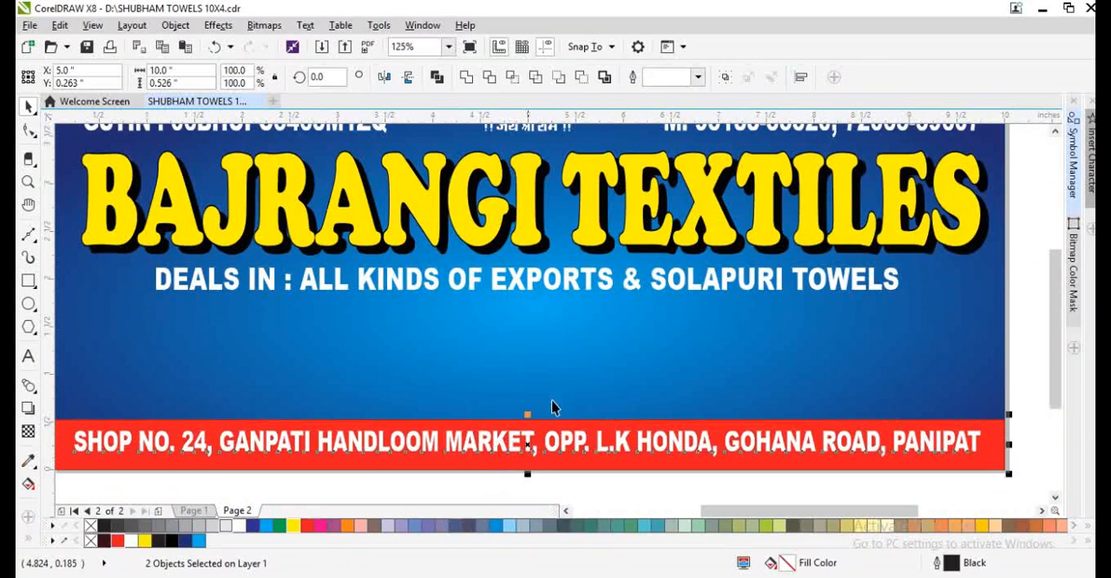
pyautogui.click(558, 387)
pyautogui.press('F4')
pyautogui.click(1032, 465)
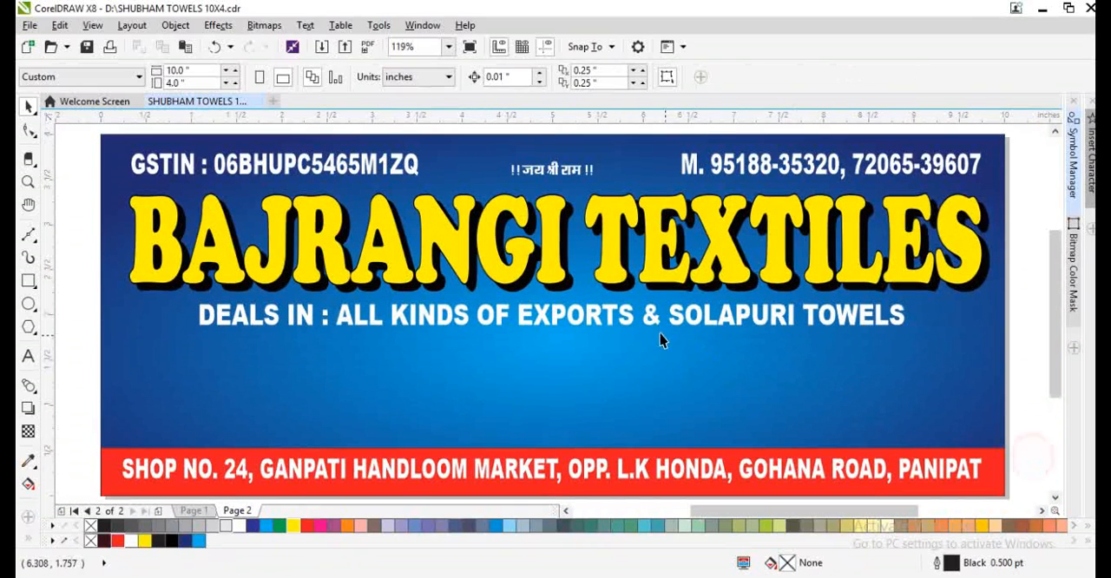
# - Break the product line before "& SOLAPURI TOWELS", centre-align the text and move it lower below the heading
pyautogui.doubleClick(649, 320)
pyautogui.press('Return')
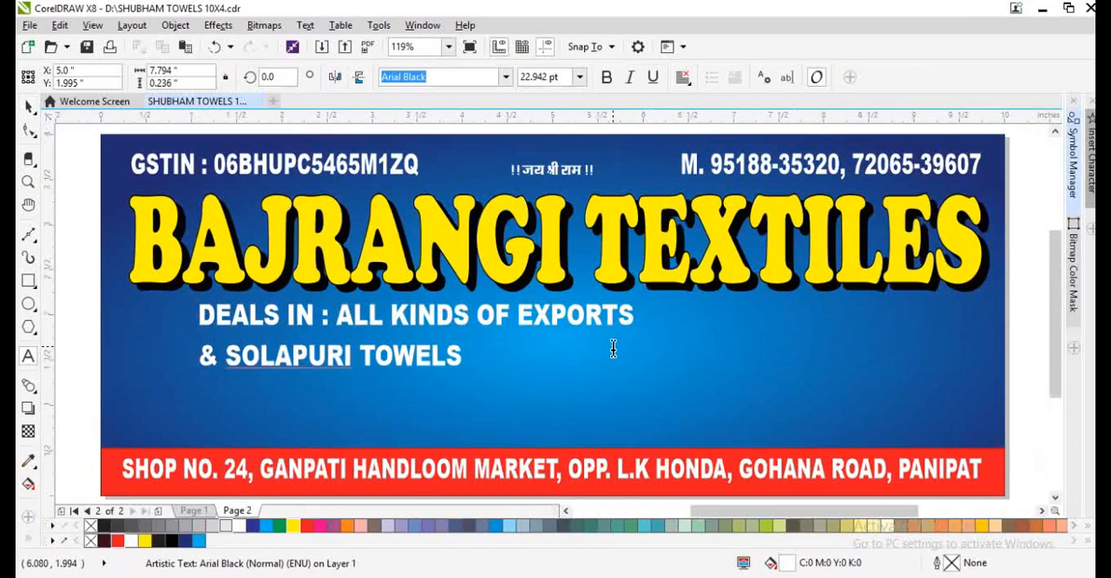
pyautogui.hotkey('ctrl', 'e')
pyautogui.hotkey('ctrl', 'space')
pyautogui.moveTo(582, 320); pyautogui.dragTo(669, 356)
# - Add a line break after "DEALS IN :" in the product text and tighten its line spacing
pyautogui.press('F8')
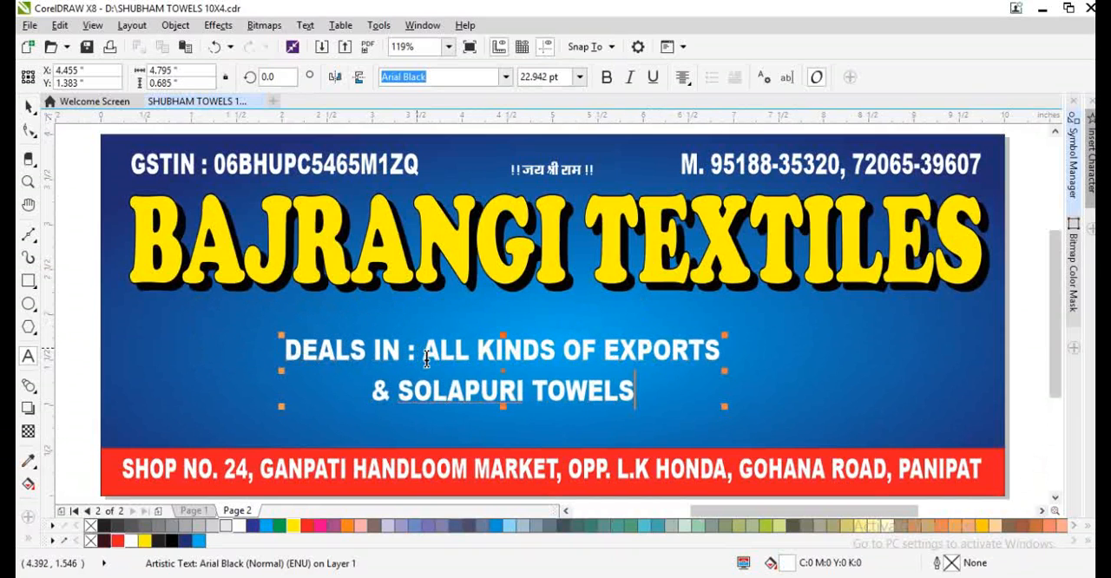
pyautogui.click(426, 357)
pyautogui.press('Return')
pyautogui.press('F10')
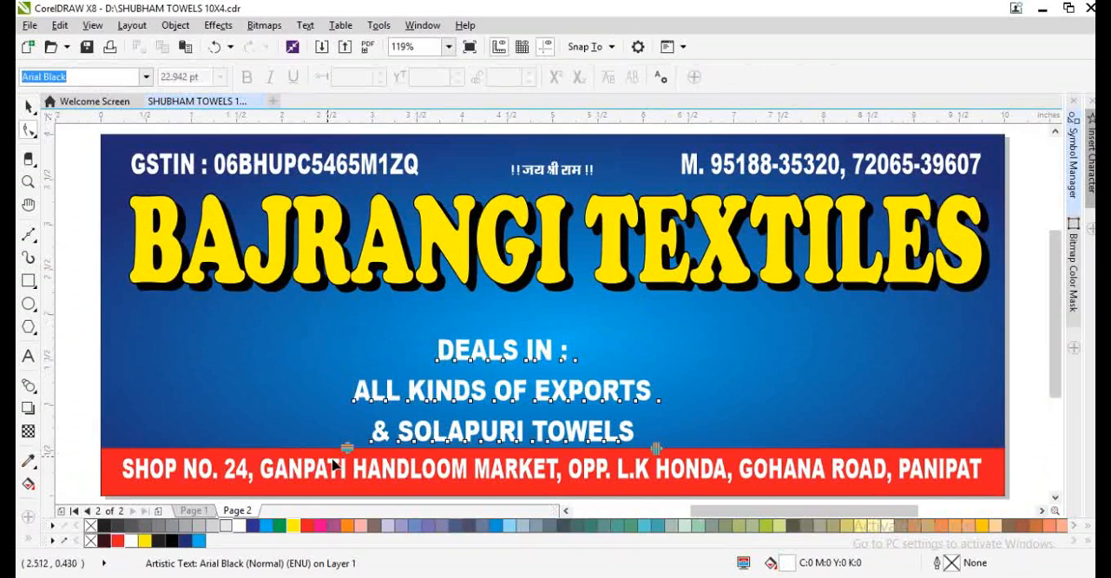
pyautogui.moveTo(346, 449); pyautogui.dragTo(354, 424)
pyautogui.press('space')
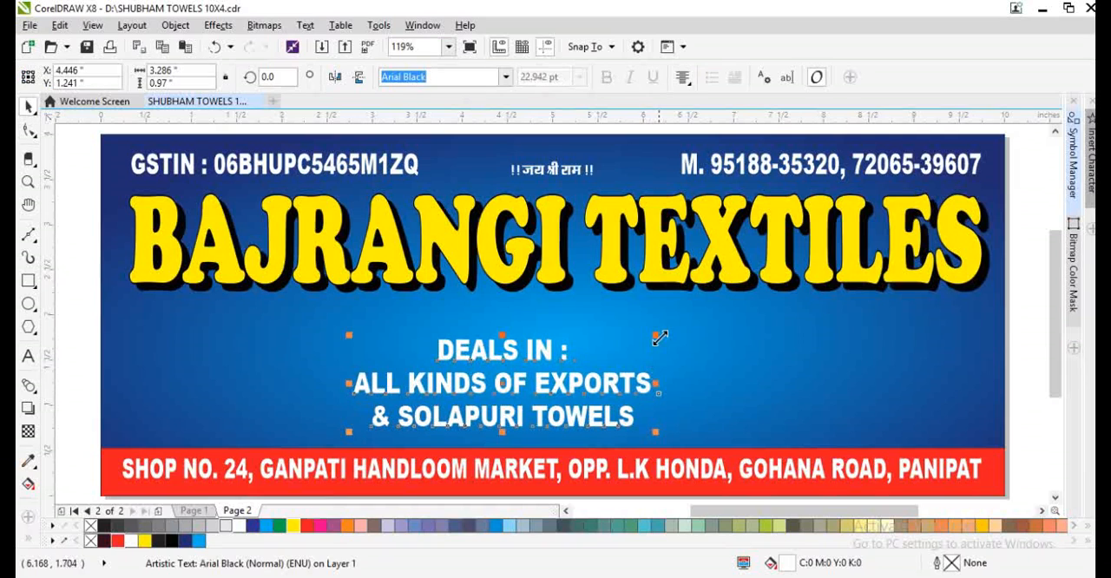
# - Enlarge the product text to about 4.13 inches wide and centre it horizontally on the background rectangle
pyautogui.moveTo(660, 336); pyautogui.dragTo(698, 318)
pyautogui.click(653, 386)
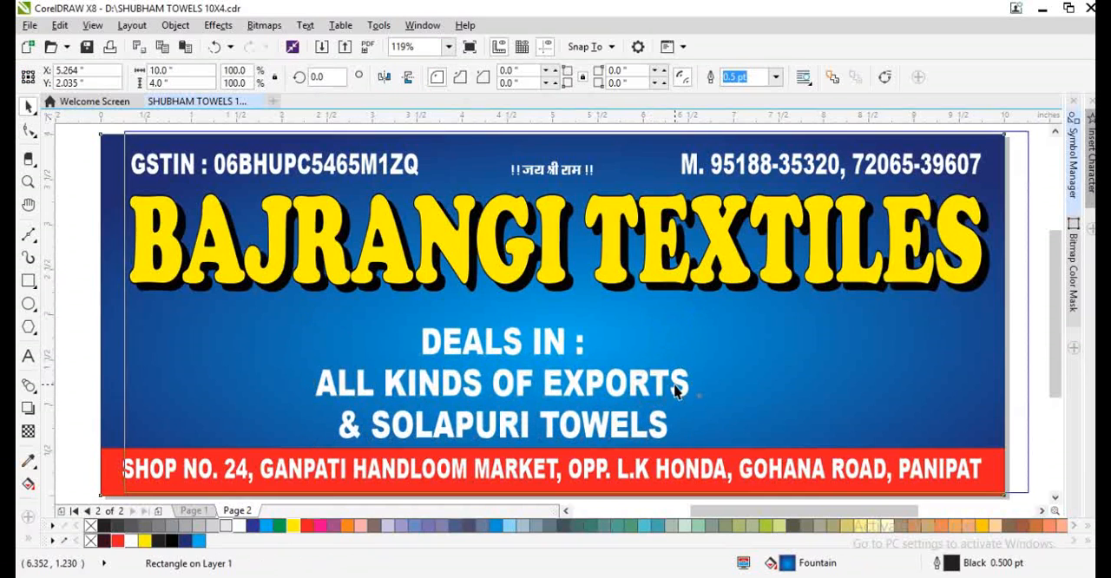
pyautogui.moveTo(644, 392); pyautogui.dragTo(678, 397)
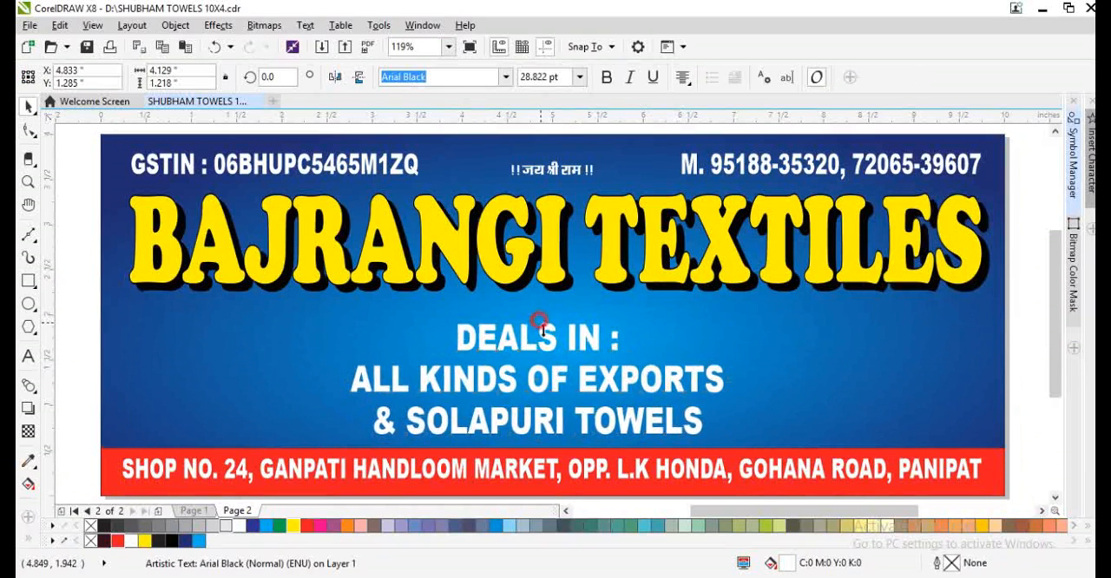
pyautogui.keyDown('shift'); pyautogui.click(806, 375); pyautogui.keyUp('shift')
pyautogui.press('c')
pyautogui.scroll(-1, 556, 383)
pyautogui.click(862, 444)
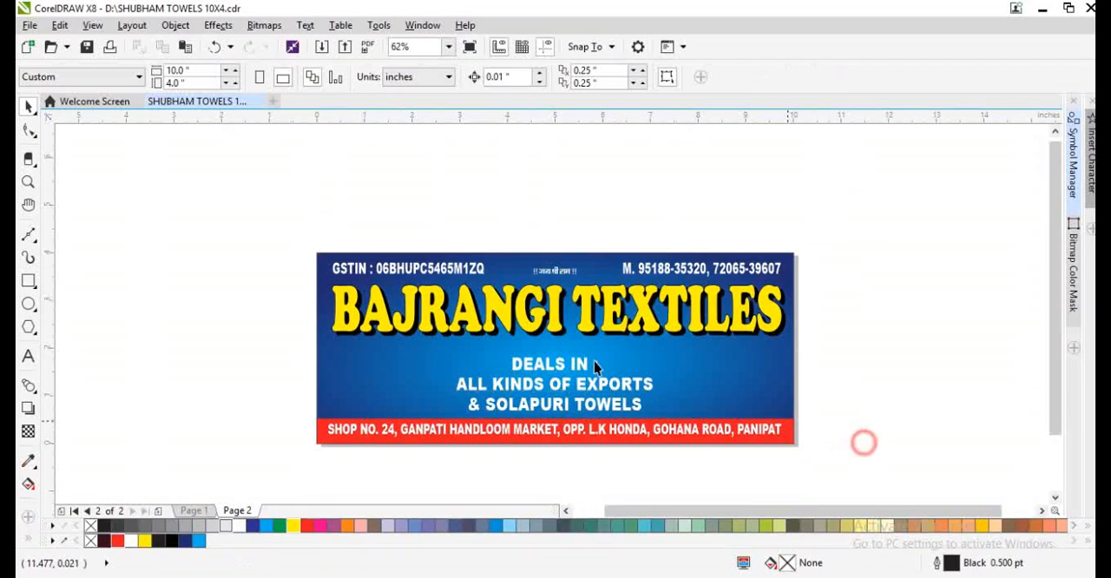
# - Make a reduced copy of the product text, about 1.96 inches wide, just below the heading
pyautogui.scroll(1, 582, 360)
pyautogui.click(580, 395)
pyautogui.moveTo(723, 465); pyautogui.dragTo(500, 345)
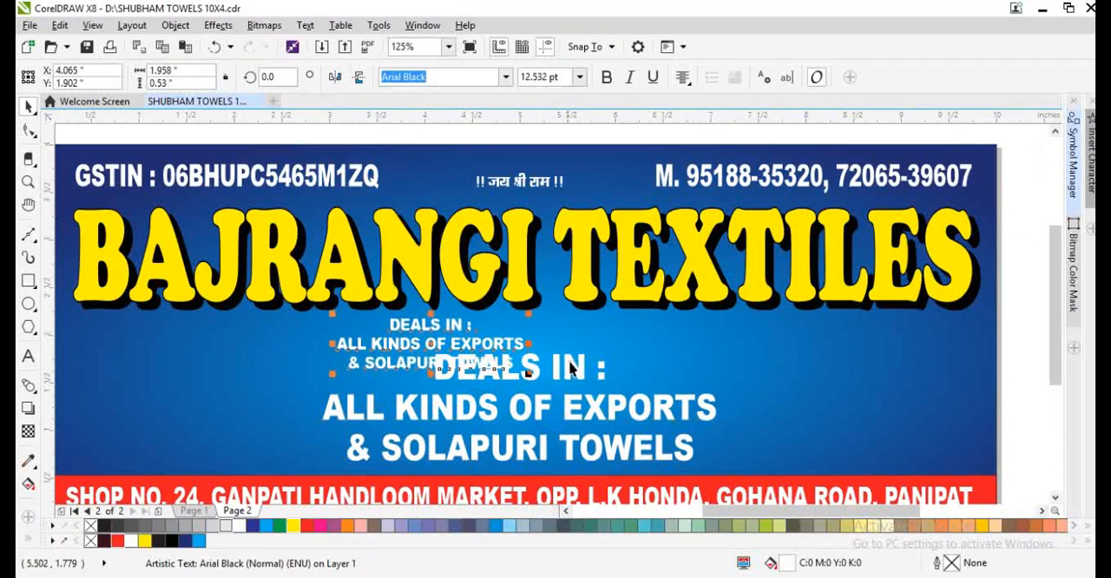
pyautogui.moveTo(570, 360); pyautogui.dragTo(571, 367)
pyautogui.scroll(2, 483, 357)
# - Change the font of the small product text copy to Abbasi Vishal
pyautogui.doubleClick(438, 347)
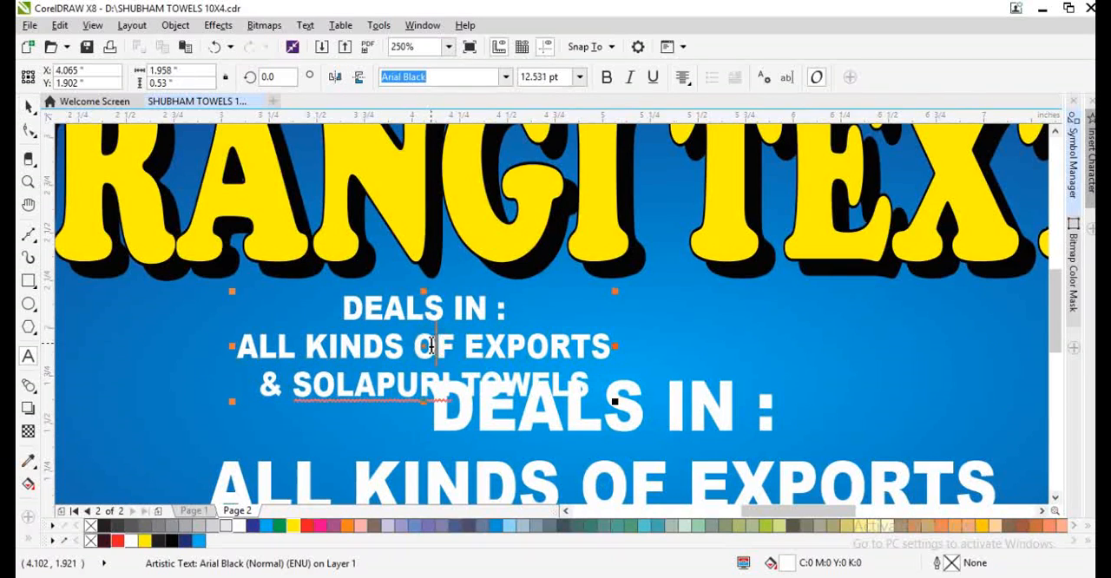
pyautogui.hotkey('ctrl', 'a')
pyautogui.hotkey('ctrl', 'space')
pyautogui.click(504, 77)
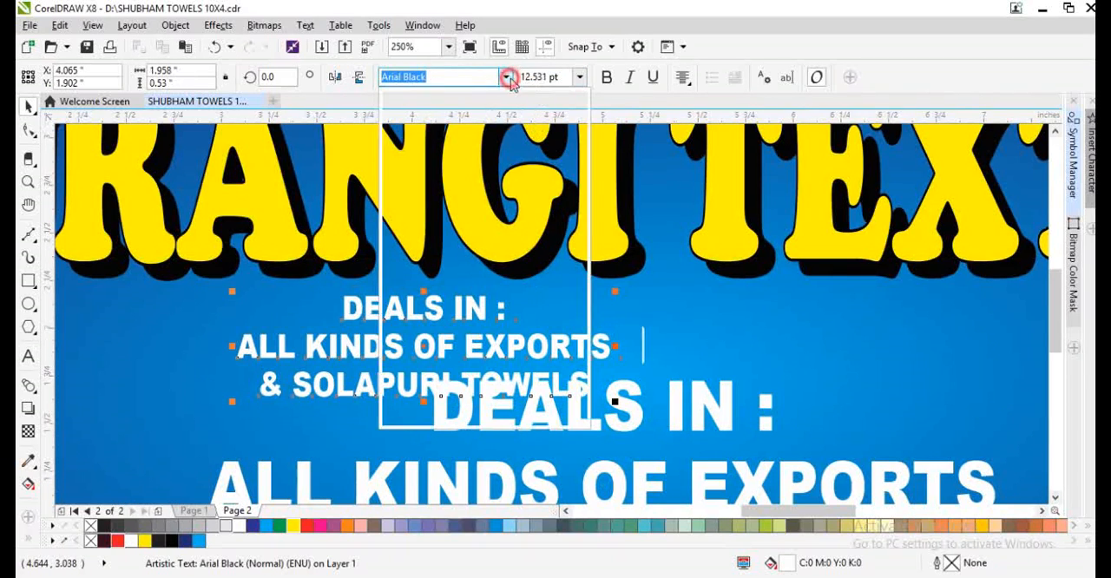
pyautogui.click(480, 185)
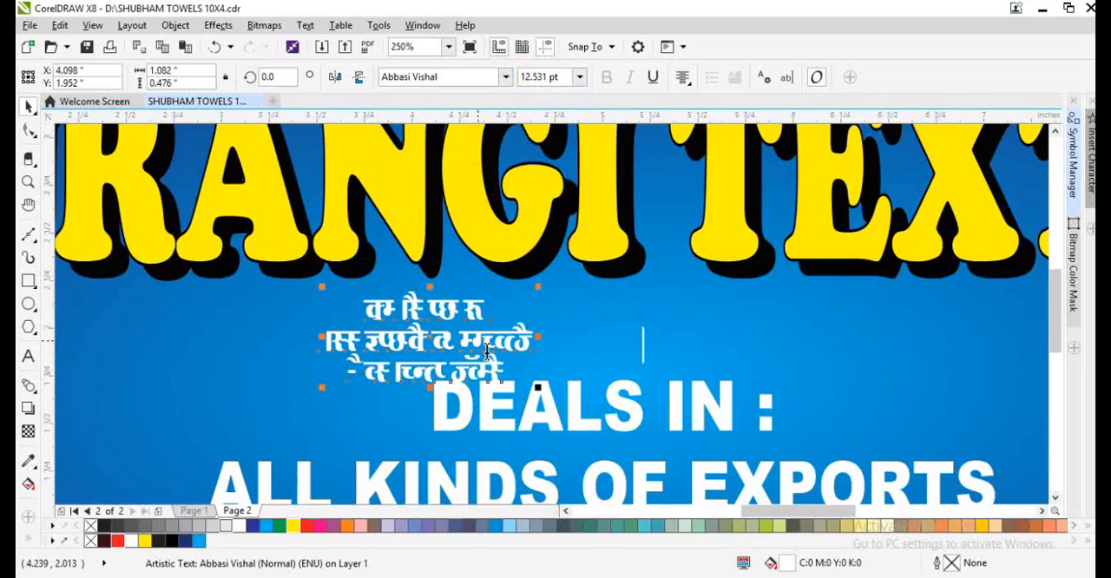
# - Replace the small copy's text with the Hindi line "कैराना वालों की दुकान"
pyautogui.doubleClick(486, 354)
pyautogui.hotkey('ctrl', 'a')
pyautogui.write('os')
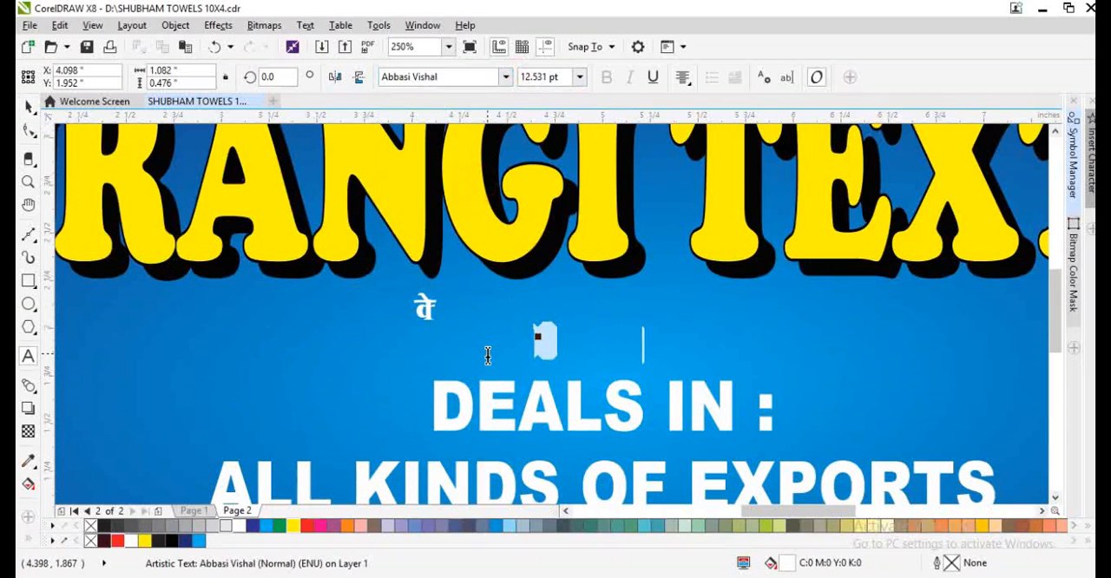
pyautogui.write('dSjkuk okyks')
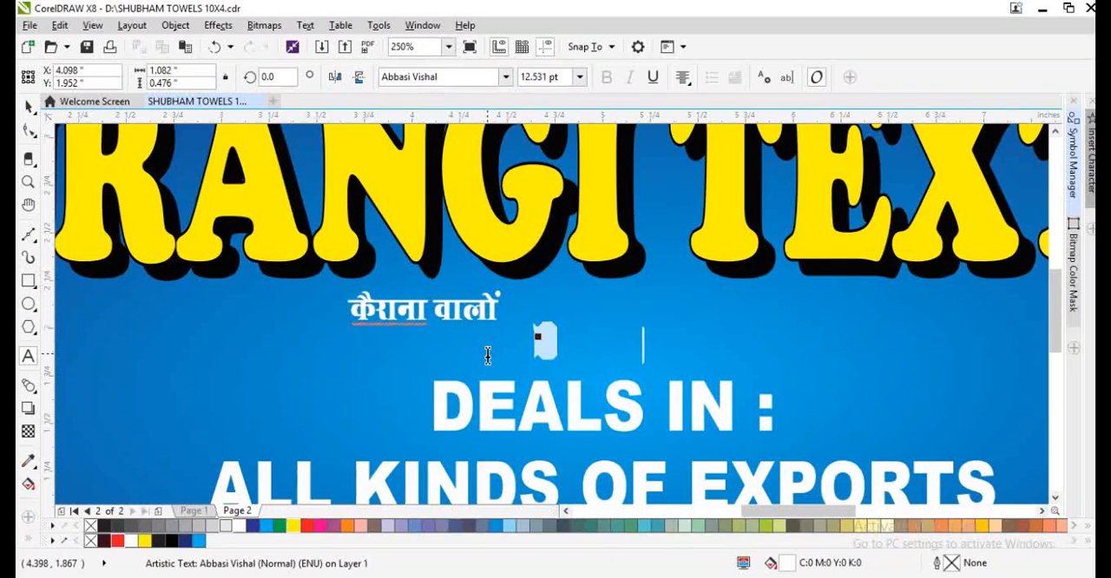
pyautogui.write('a dh nqdu')
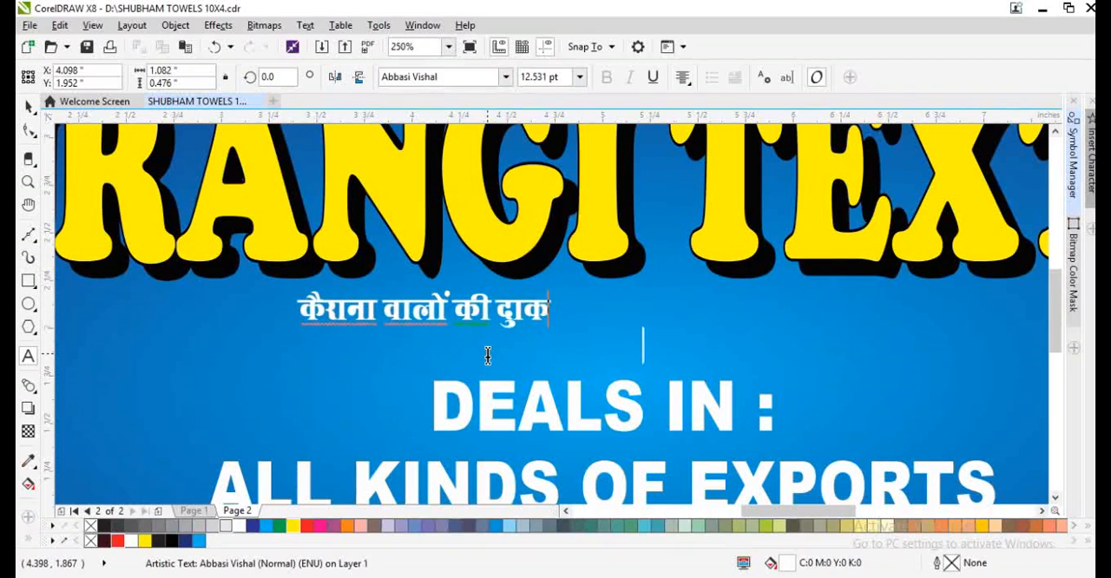
pyautogui.press('BackSpace')
pyautogui.press('BackSpace')
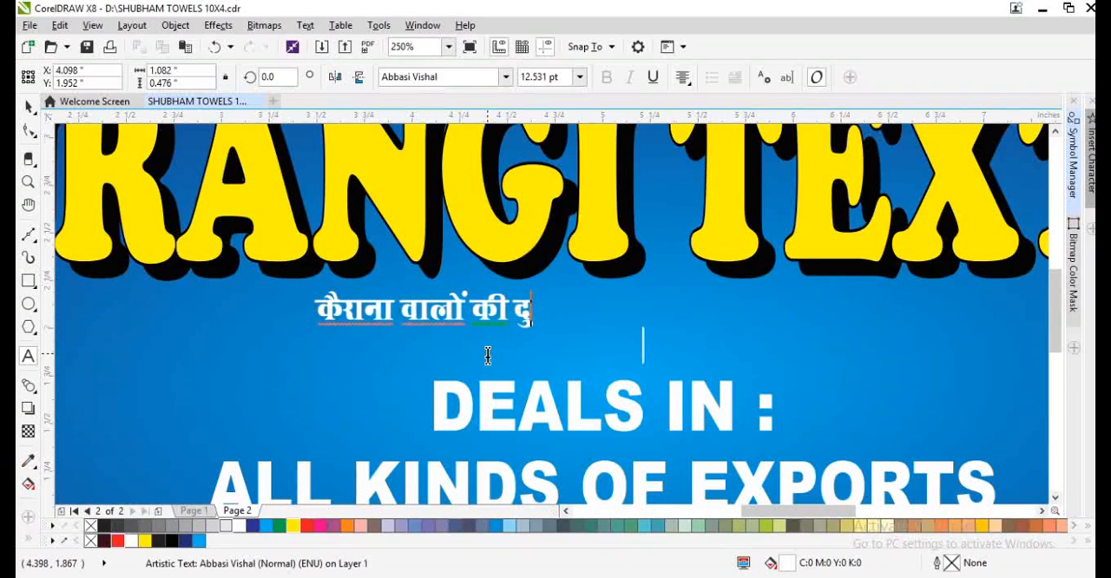
pyautogui.write('dku')
# - Increase the font size of the Hindi shop line to 24 pt
pyautogui.hotkey('ctrl', 'space')
pyautogui.press('ctrl+KP_6')
pyautogui.press('ctrl+KP_6')
pyautogui.press('ctrl+KP_6')
pyautogui.press('ctrl+KP_6')
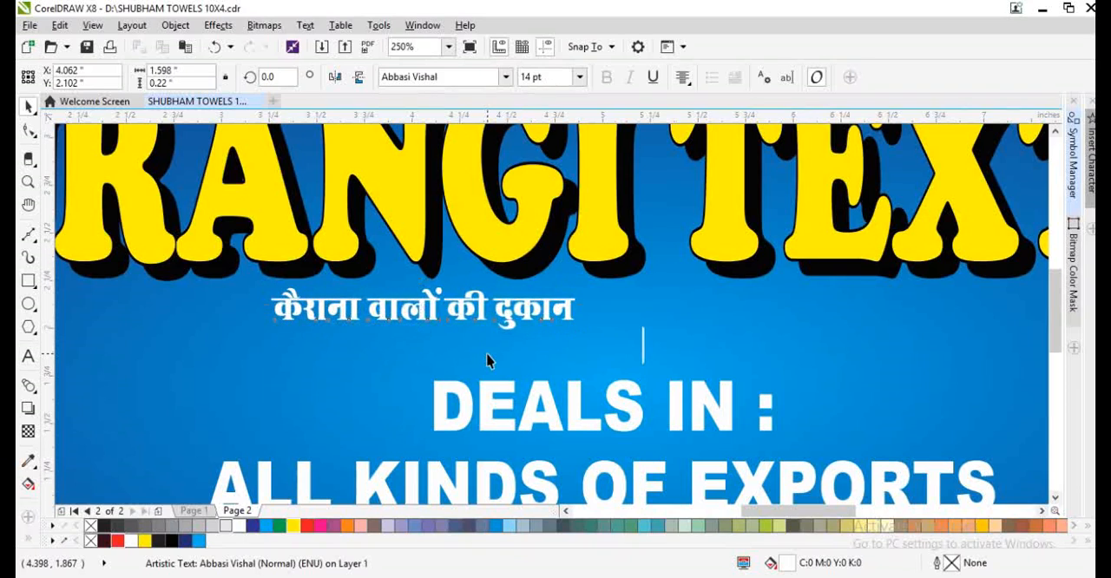
pyautogui.press('F8')
pyautogui.write(')')
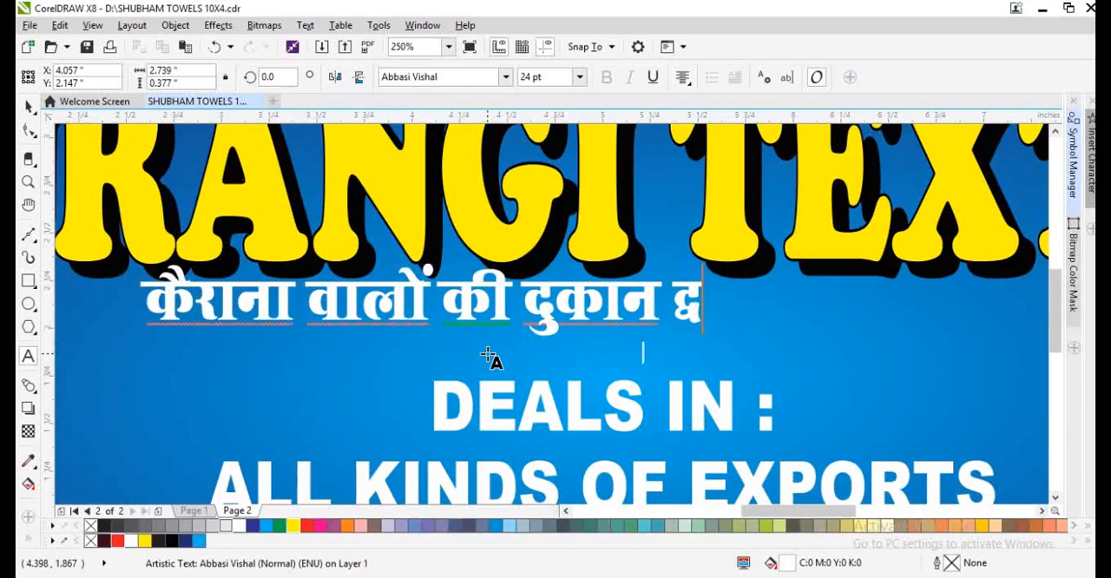
pyautogui.press('BackSpace')
pyautogui.hotkey('ctrl', 'space')
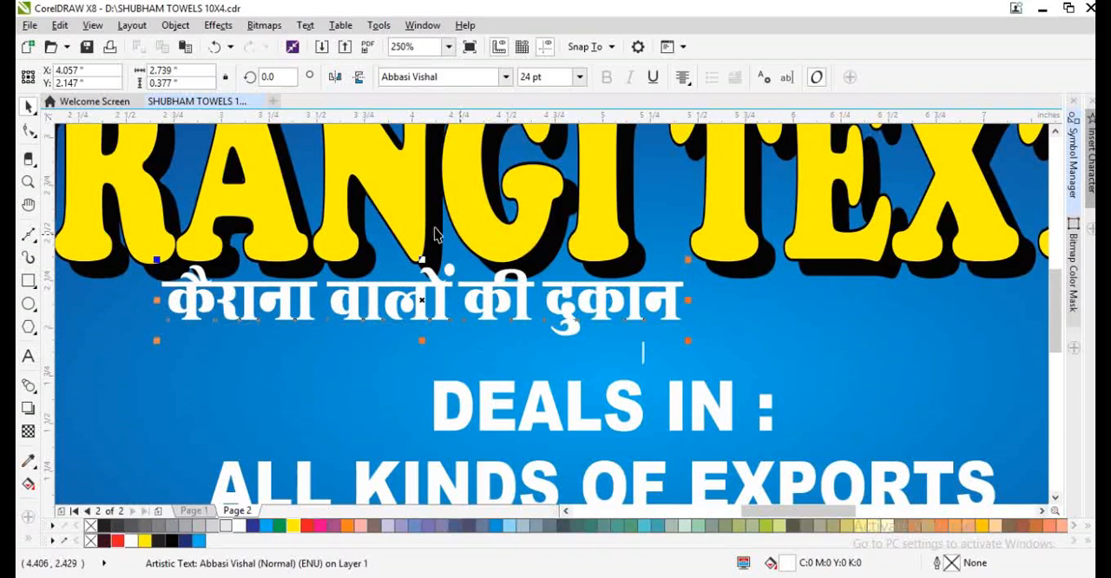
# - Move the Hindi shop line slightly down from the heading and enclose it in parentheses
pyautogui.moveTo(494, 319); pyautogui.dragTo(530, 337)
pyautogui.press('F8')
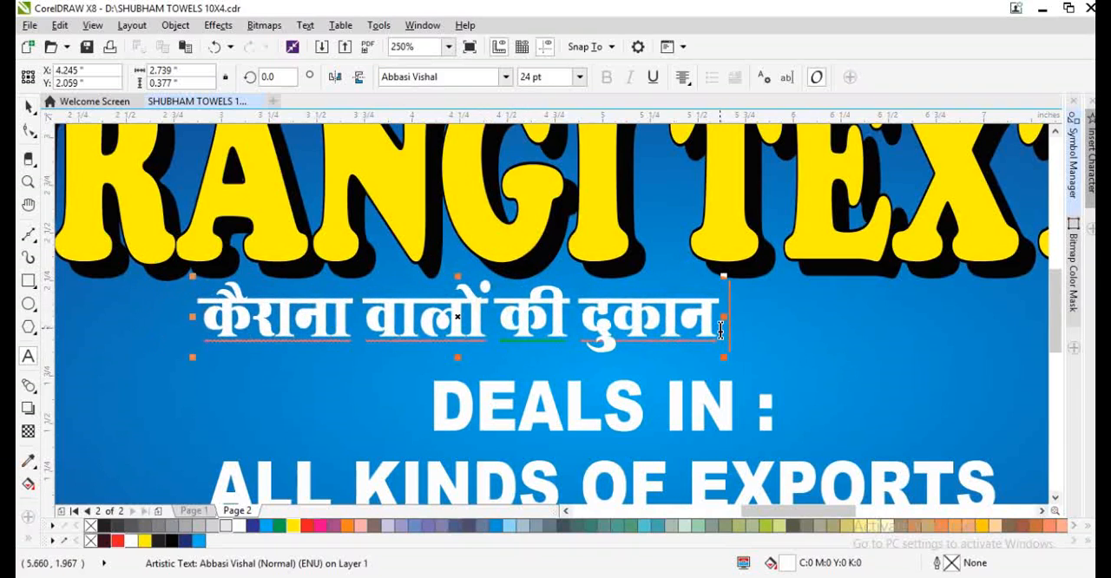
pyautogui.write(')')
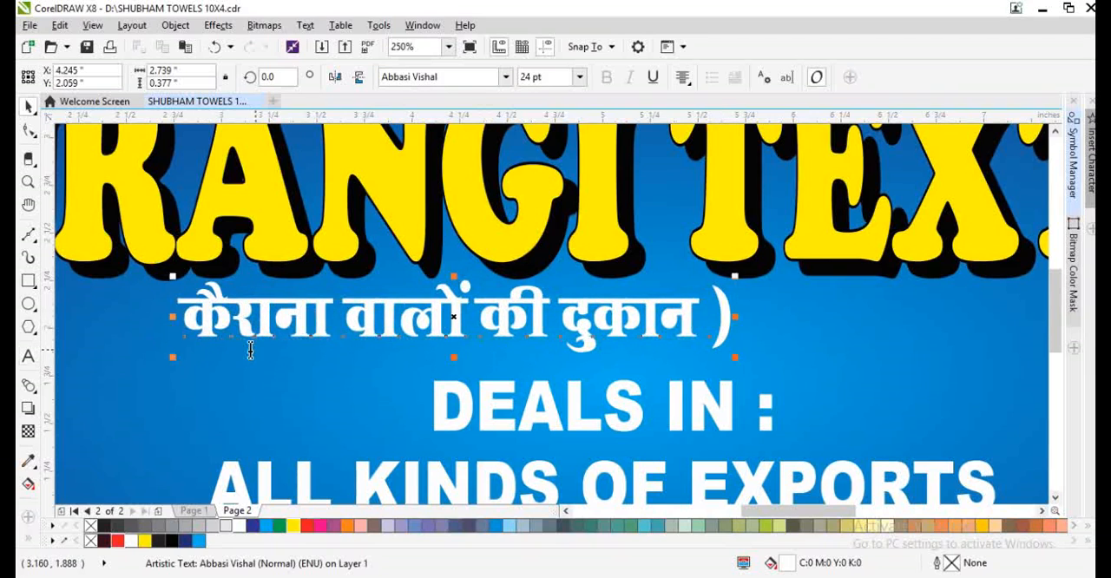
pyautogui.click(193, 326)
pyautogui.write('(')
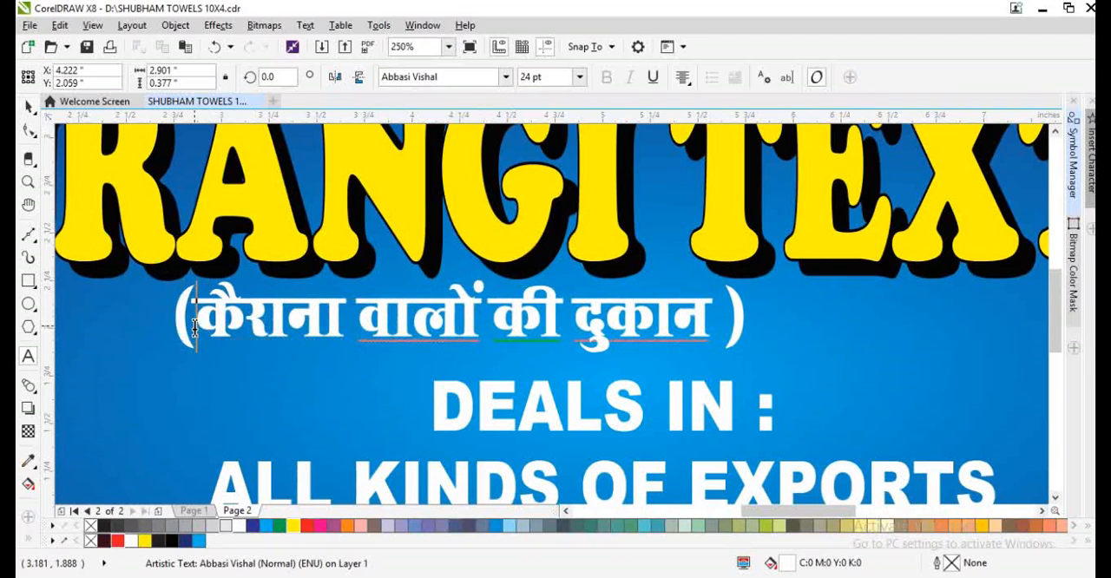
# - Centre the bracketed Hindi line horizontally on the background rectangle, between the heading and the product text
pyautogui.hotkey('ctrl', 'space')
pyautogui.scroll(-3, 290, 330)
pyautogui.moveTo(488, 337); pyautogui.dragTo(520, 333)
pyautogui.keyDown('shift'); pyautogui.click(690, 364); pyautogui.keyUp('shift')
pyautogui.press('c')
pyautogui.scroll(-1, 346, 327)
pyautogui.scroll(-1, 451, 327)
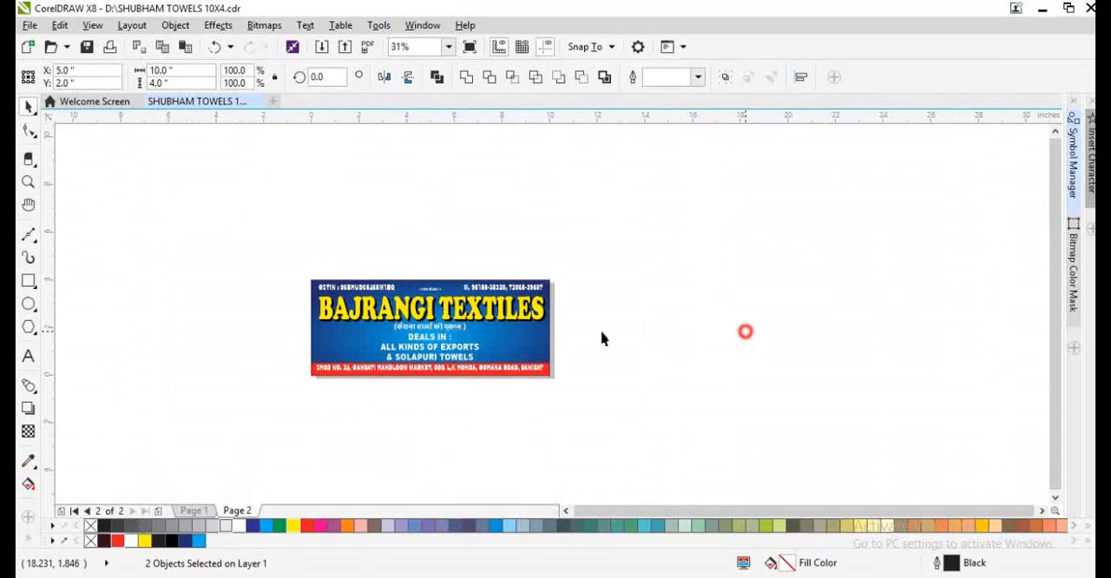
pyautogui.click(744, 330)
# - Tighten the product text's line spacing and shift both it and the Hindi shop line slightly down
pyautogui.scroll(3, 485, 342)
pyautogui.click(497, 348)
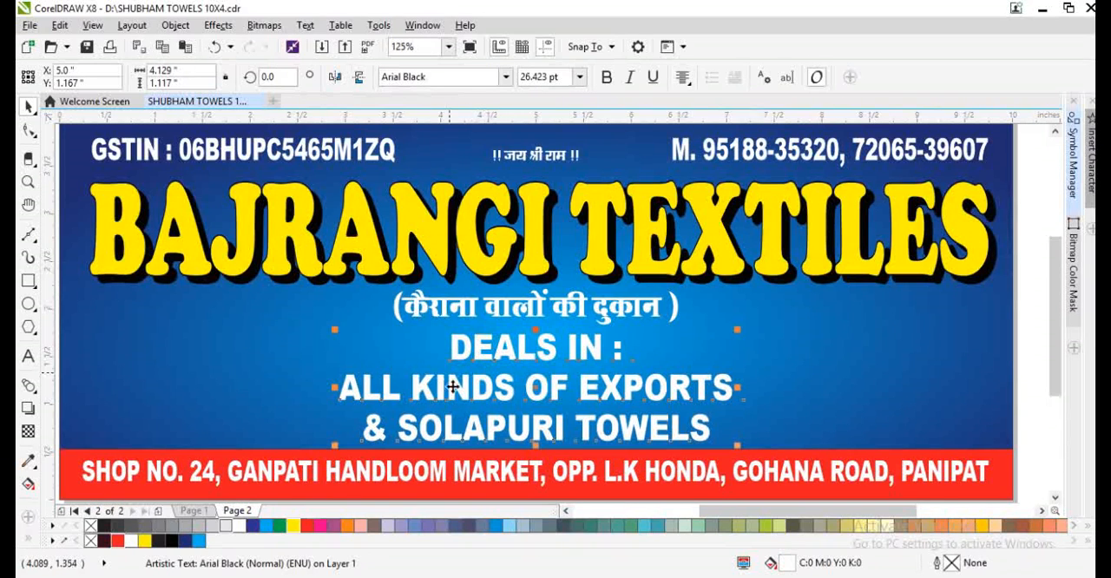
pyautogui.press('F10')
pyautogui.moveTo(336, 448); pyautogui.dragTo(338, 440)
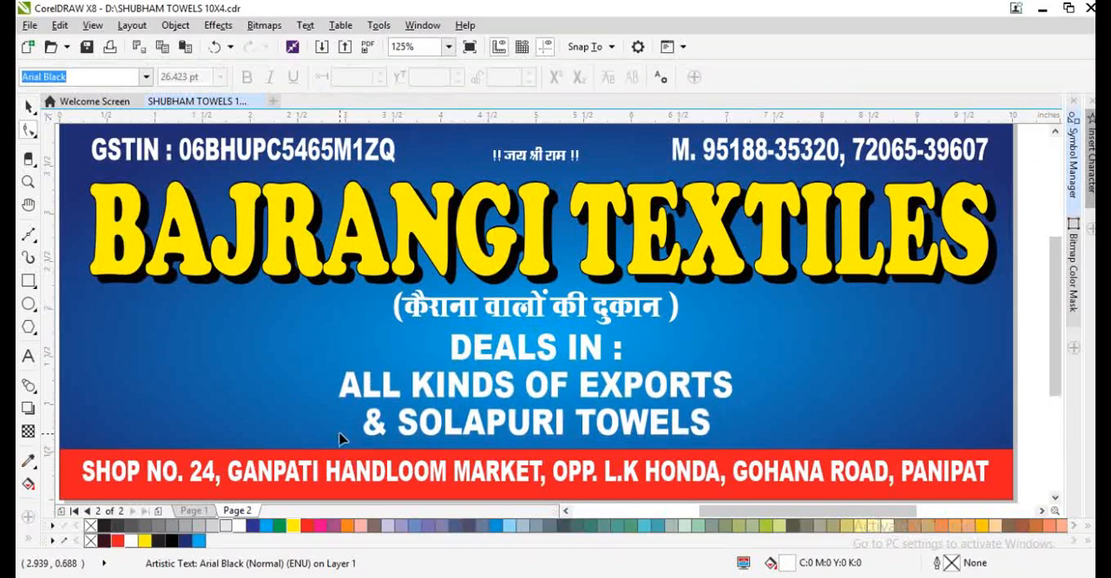
pyautogui.press('space')
pyautogui.moveTo(509, 430); pyautogui.dragTo(510, 436)
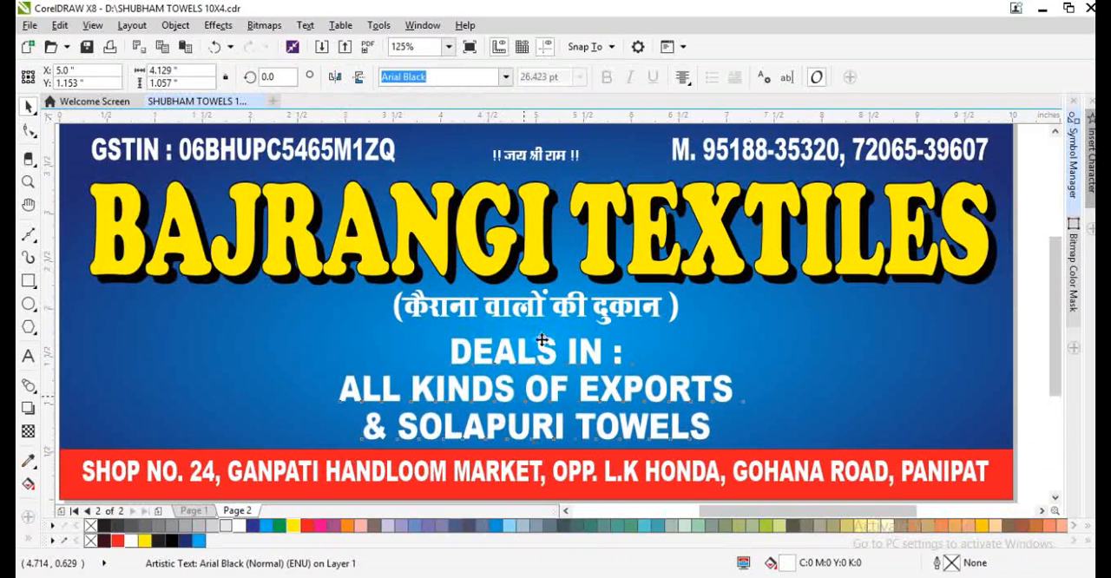
pyautogui.click(537, 320)
pyautogui.moveTo(537, 319); pyautogui.dragTo(537, 323)
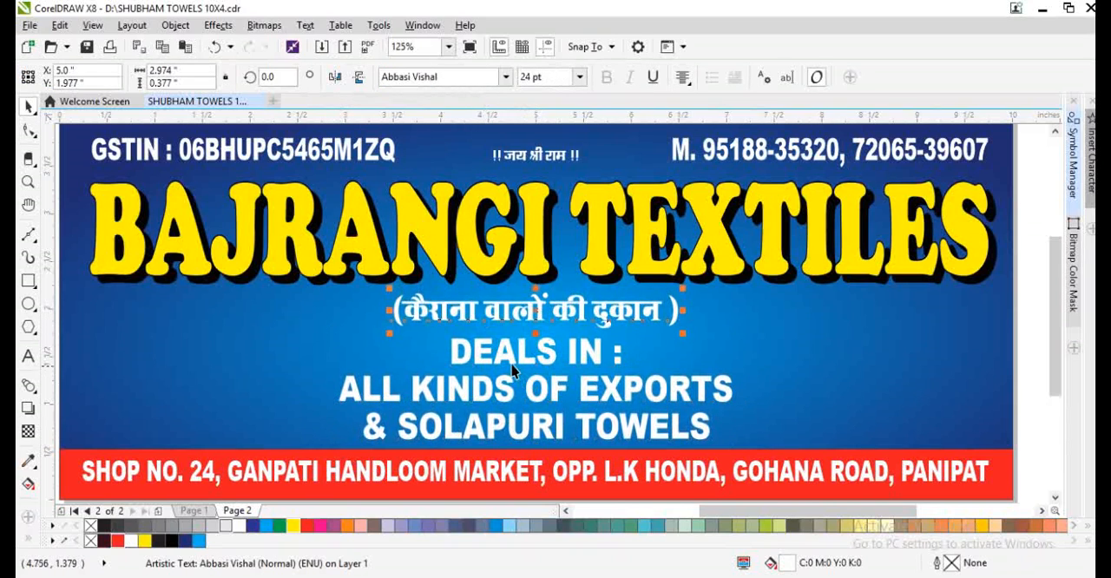
# - Copy the heading's outline pen to the GSTIN, invocation, mobile, Hindi shop line and product texts
pyautogui.keyDown('shift'); pyautogui.click(512, 371); pyautogui.keyUp('shift')
pyautogui.scroll(-2, 503, 364)
pyautogui.moveTo(221, 205); pyautogui.dragTo(771, 292)
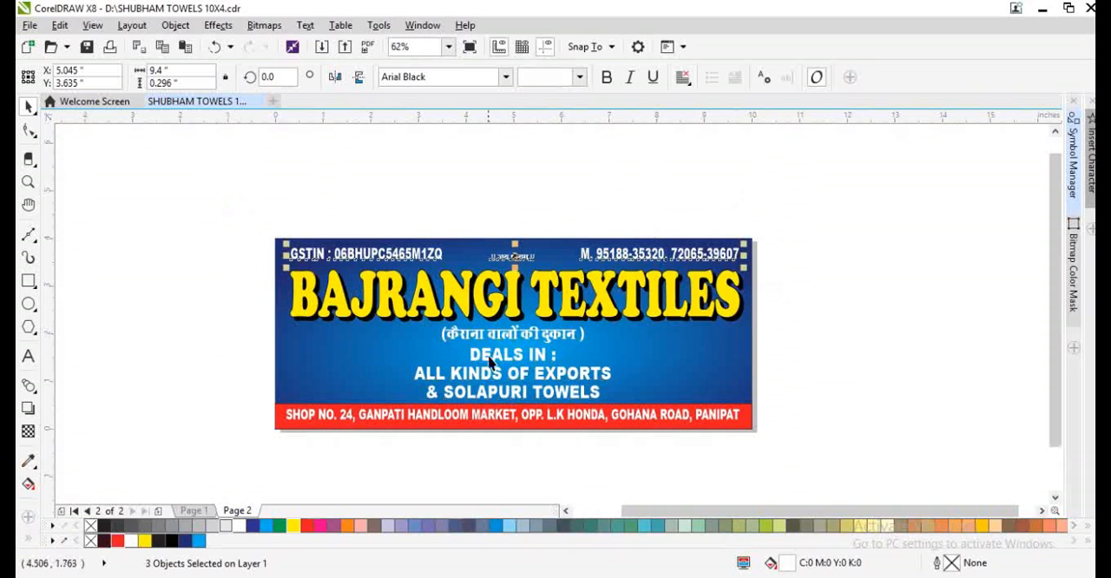
pyautogui.keyDown('shift'); pyautogui.click(489, 361); pyautogui.keyUp('shift')
pyautogui.scroll(2, 496, 355)
pyautogui.keyDown('shift'); pyautogui.click(507, 326); pyautogui.keyUp('shift')
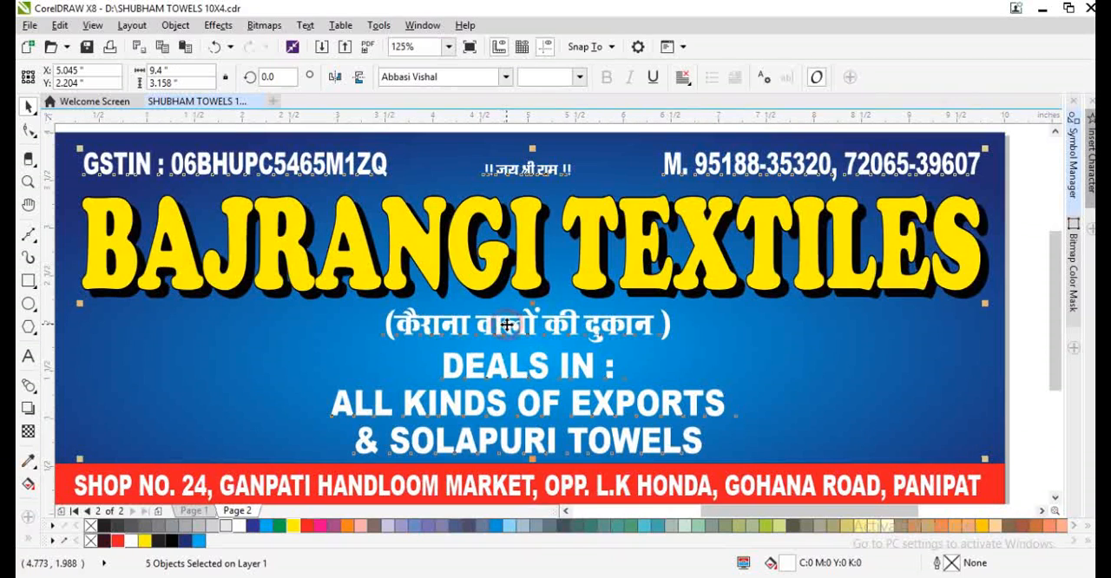
pyautogui.hotkey('alt', 'e')
pyautogui.press('m')
pyautogui.press('Return')
pyautogui.click(523, 276)
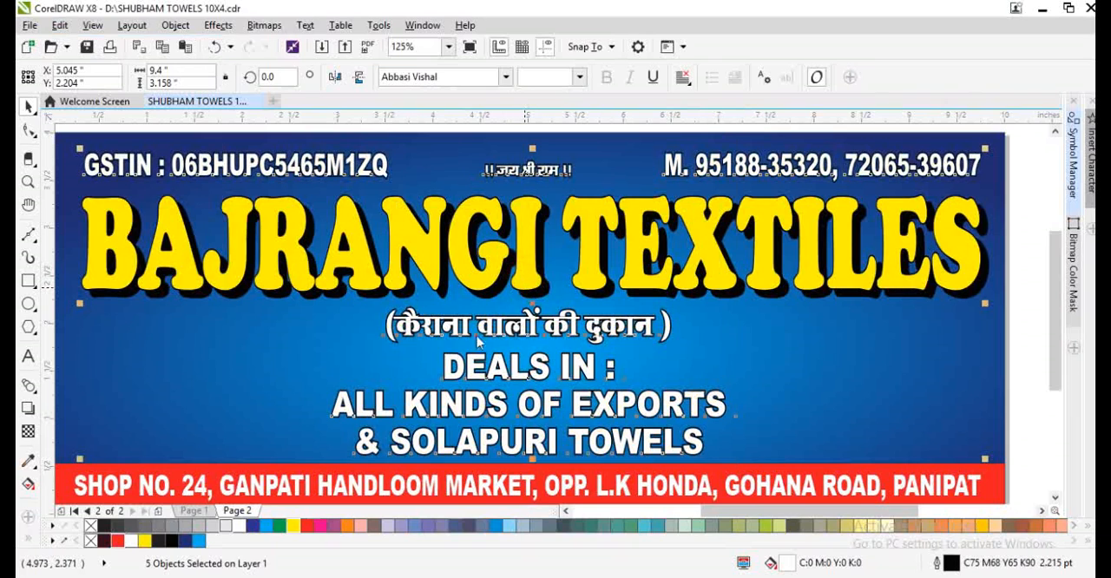
# - Reset the pen nib to default and adjust the outline width of the five selected texts
pyautogui.press('F12')
pyautogui.click(658, 360)
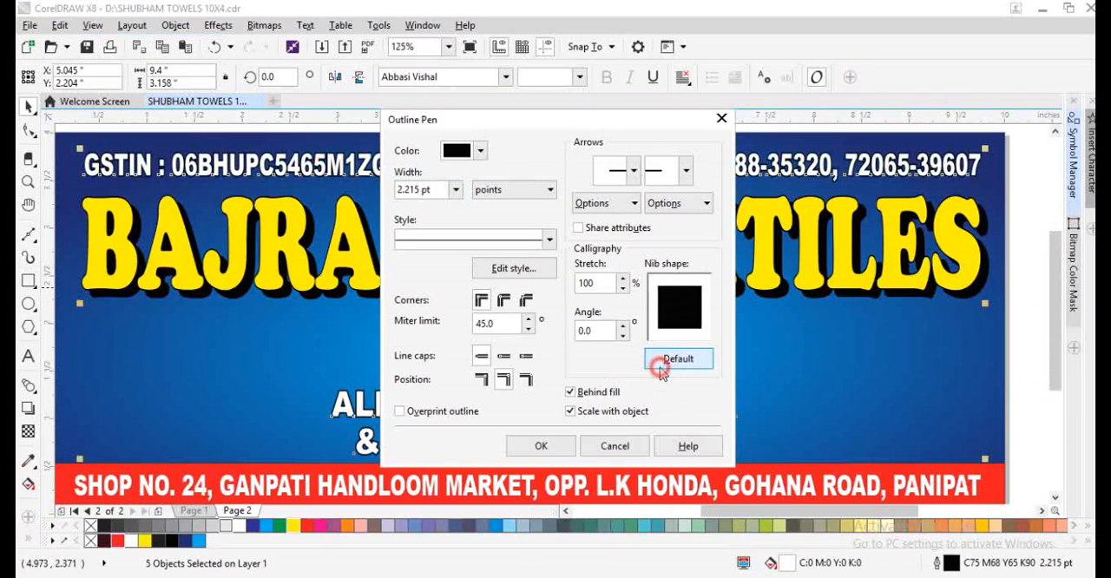
pyautogui.click(424, 189)
pyautogui.press('Return')
pyautogui.click(365, 275)
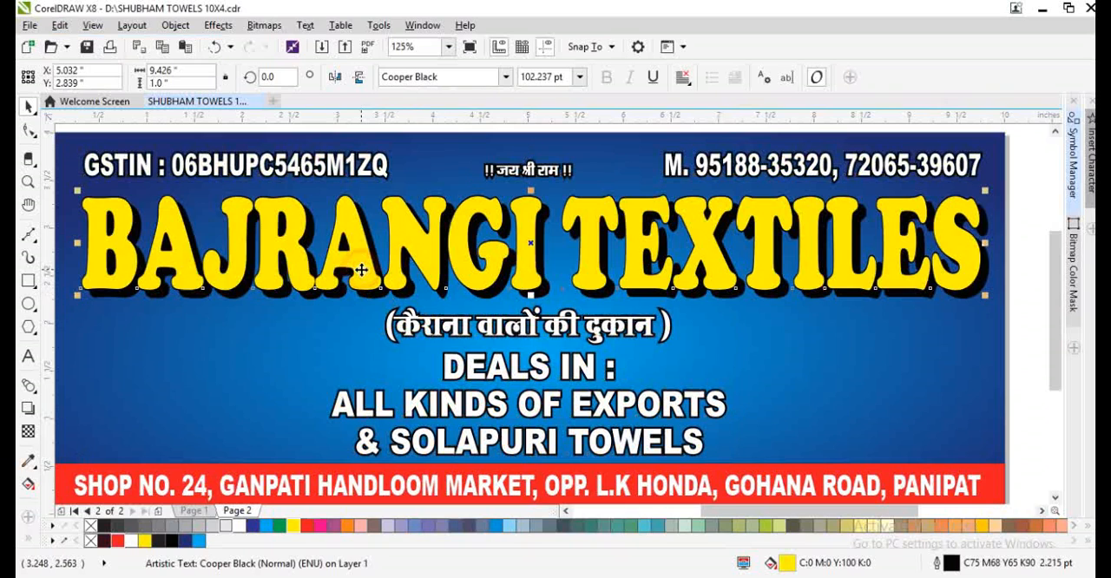
# - Widen the Hindi shop line and product text together, keeping them centred on the background rectangle
pyautogui.scroll(-1, 482, 297)
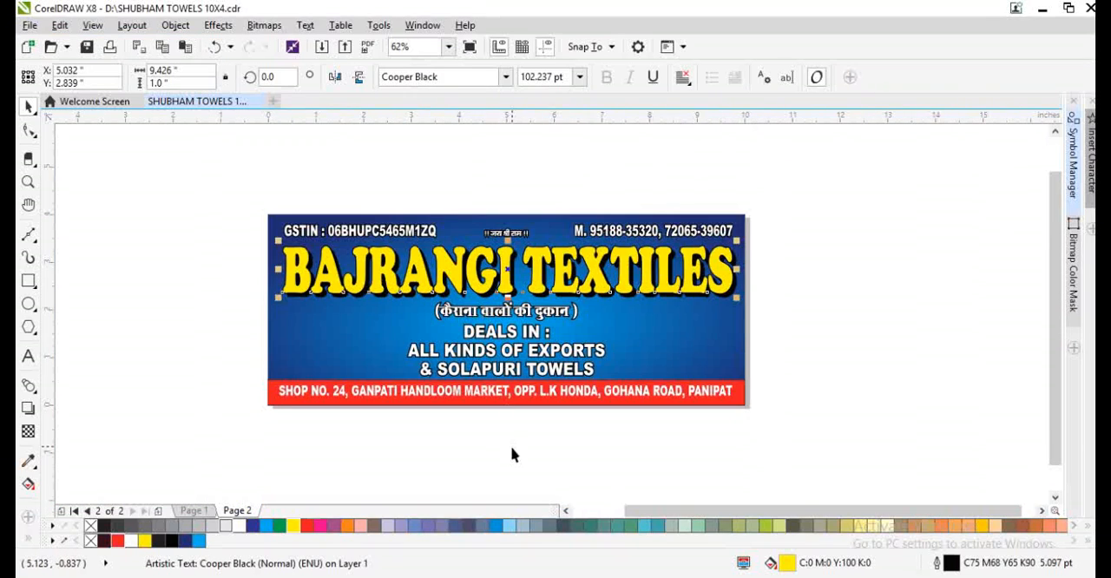
pyautogui.click(512, 448)
pyautogui.scroll(1, 496, 365)
pyautogui.click(498, 376)
pyautogui.keyDown('shift'); pyautogui.click(564, 260); pyautogui.keyUp('shift')
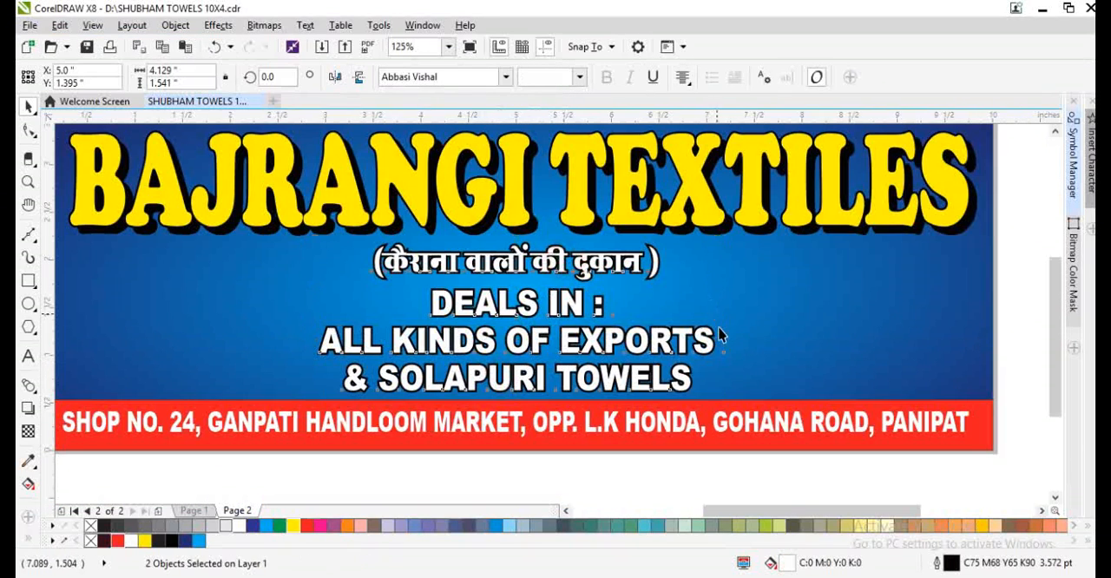
pyautogui.moveTo(718, 319); pyautogui.dragTo(739, 323)
pyautogui.click(764, 339)
pyautogui.scroll(-1, 499, 349)
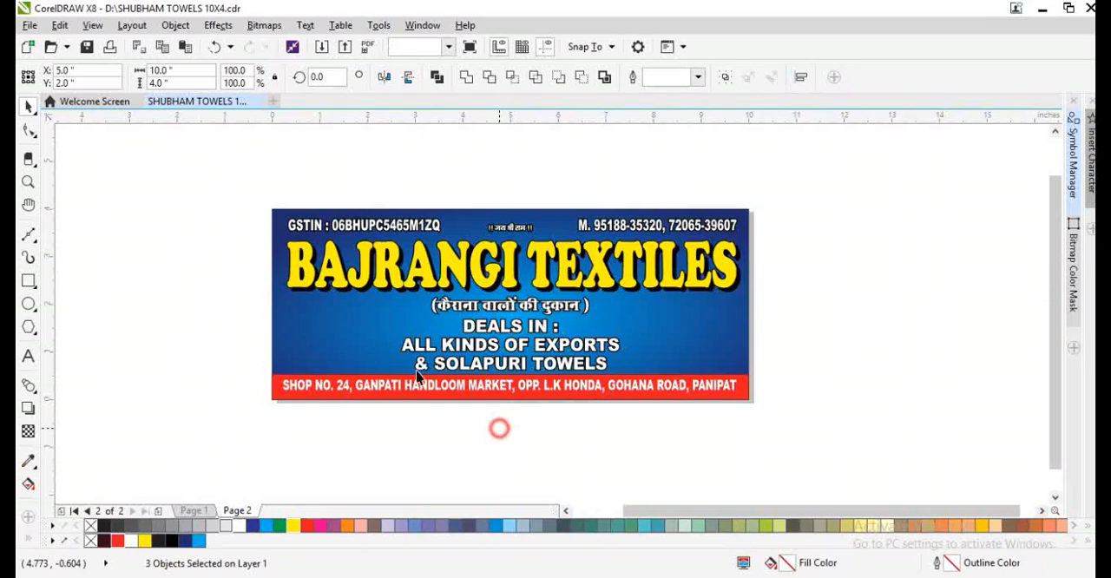
pyautogui.click(498, 426)
# - Draw a rectangle about 2.29 x 1.47 inches beside the product text, below BAJRANGI, and round its corners to about 0.142 inch
pyautogui.scroll(1, 369, 344)
pyautogui.click(28, 281)
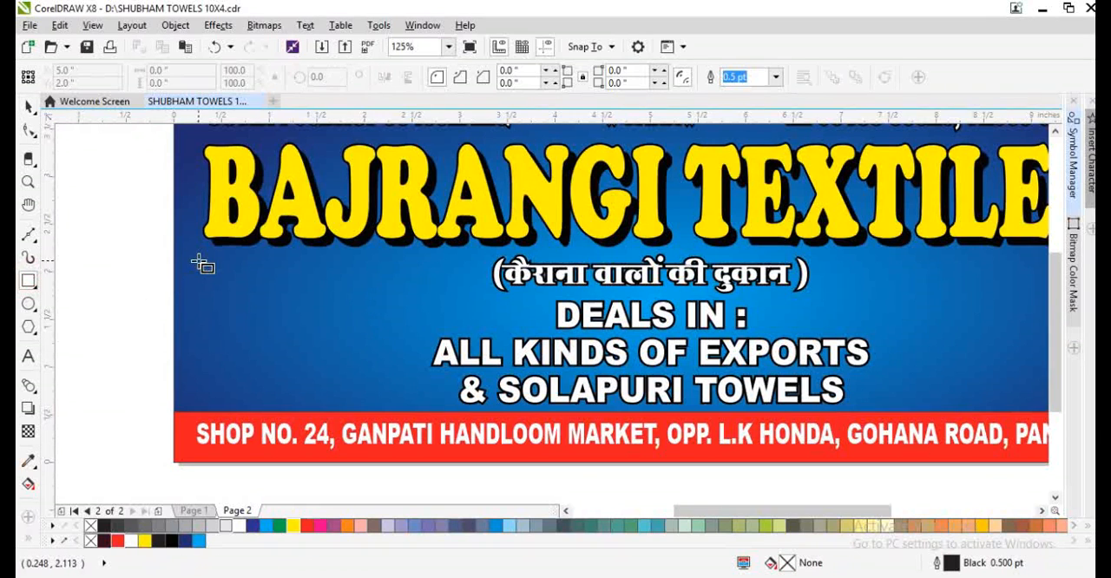
pyautogui.moveTo(198, 258); pyautogui.dragTo(416, 396)
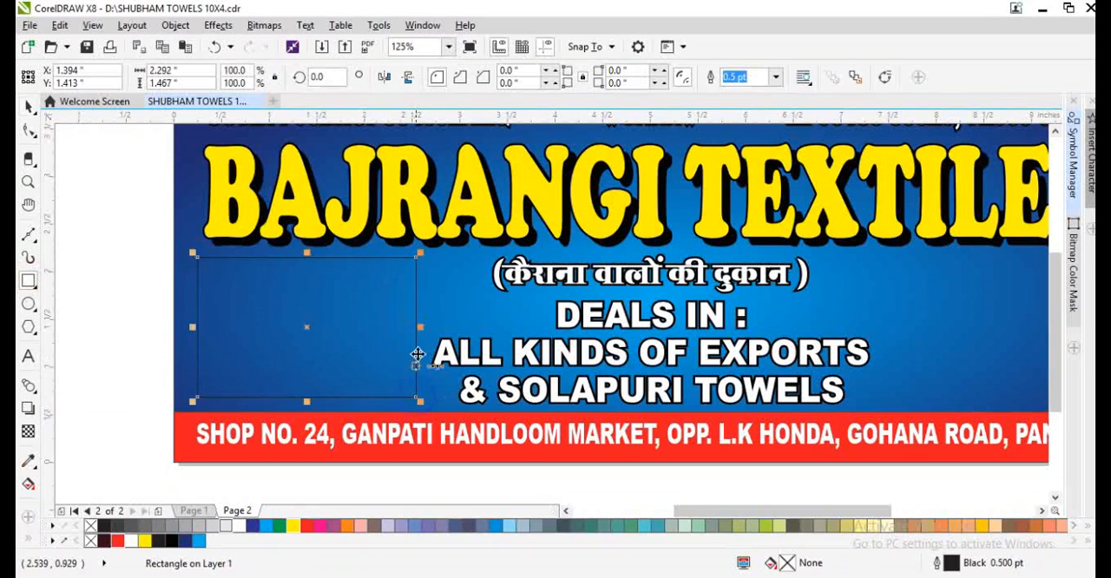
pyautogui.press('space')
pyautogui.moveTo(417, 260); pyautogui.dragTo(418, 273)
pyautogui.press('space')
# - Copy the rounded rectangle to the opposite side of the product text and give both a white fill and cyan outline
pyautogui.scroll(-1, 318, 322)
pyautogui.moveTo(317, 322); pyautogui.dragTo(657, 342)
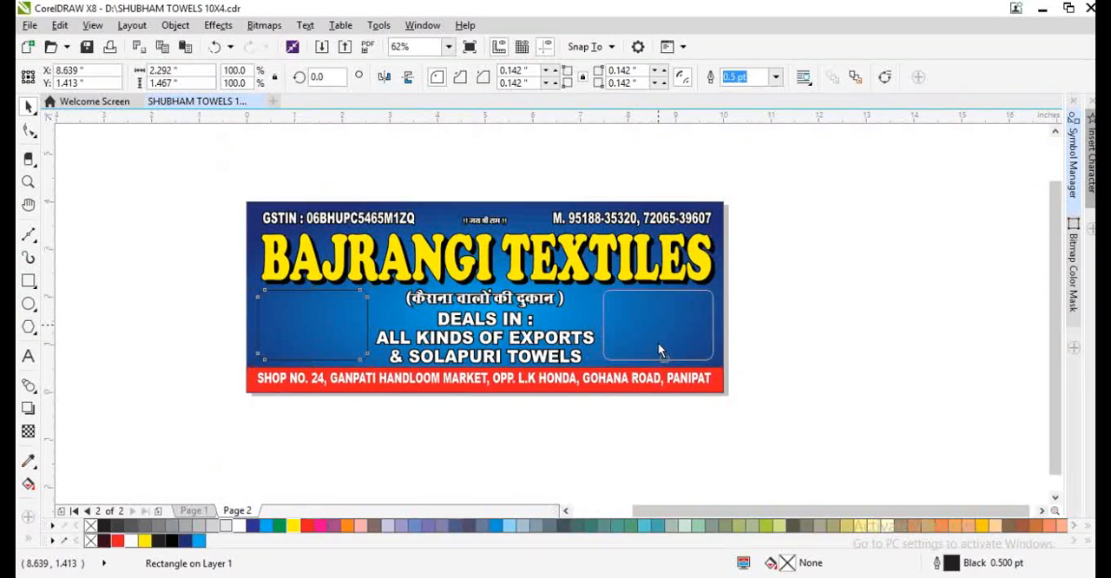
pyautogui.keyDown('shift'); pyautogui.click(290, 320); pyautogui.keyUp('shift')
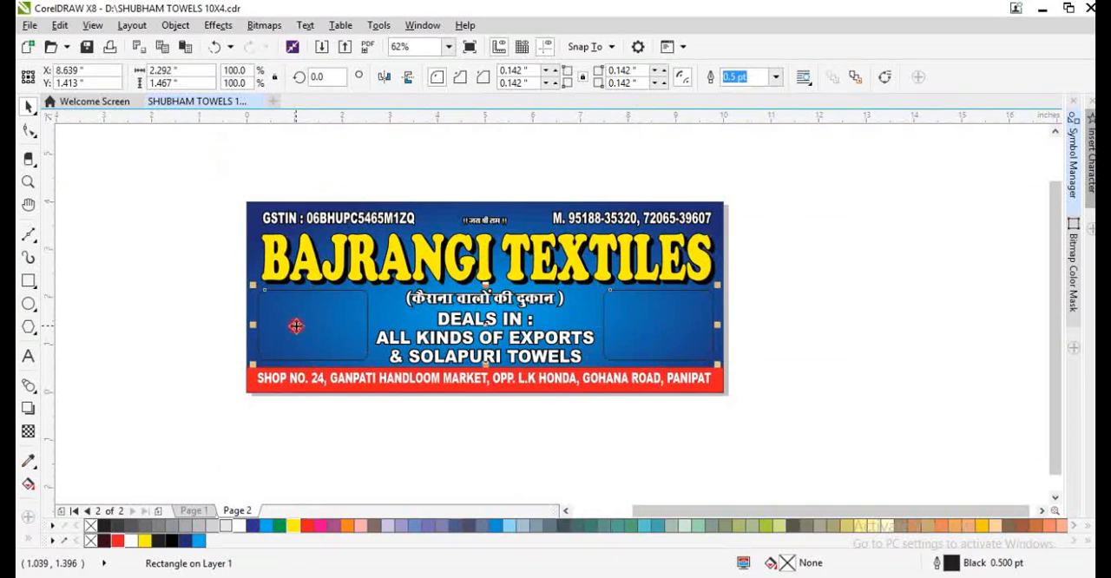
pyautogui.click(131, 541)
pyautogui.press('F4')
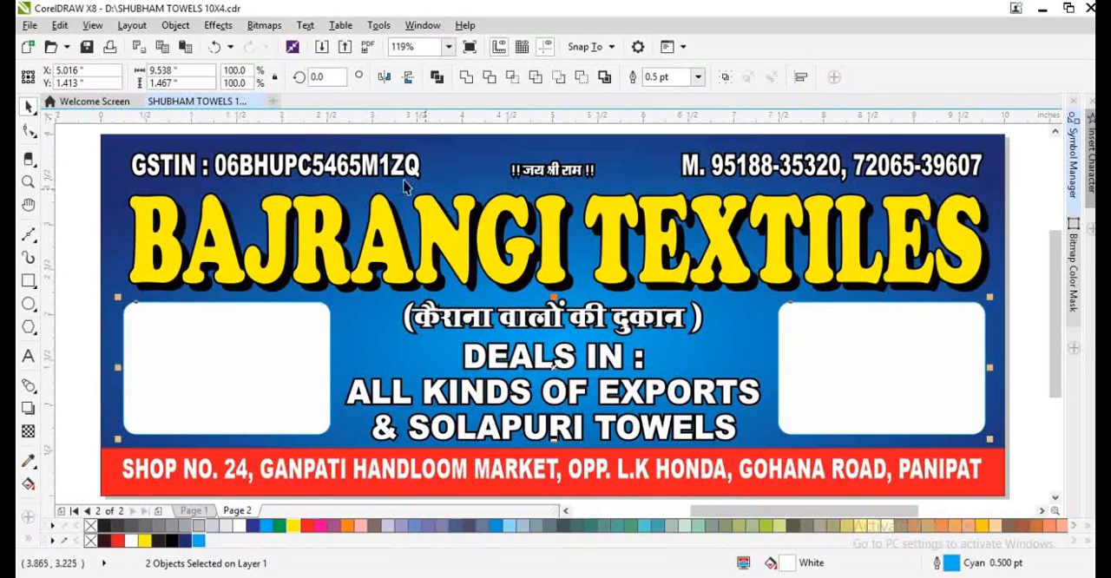
# - Narrow the heading and its shadow together from the left side to a width of about 8.7 inches
pyautogui.click(332, 262)
pyautogui.moveTo(332, 262); pyautogui.dragTo(344, 230)
pyautogui.hotkey('ctrl', 'z')
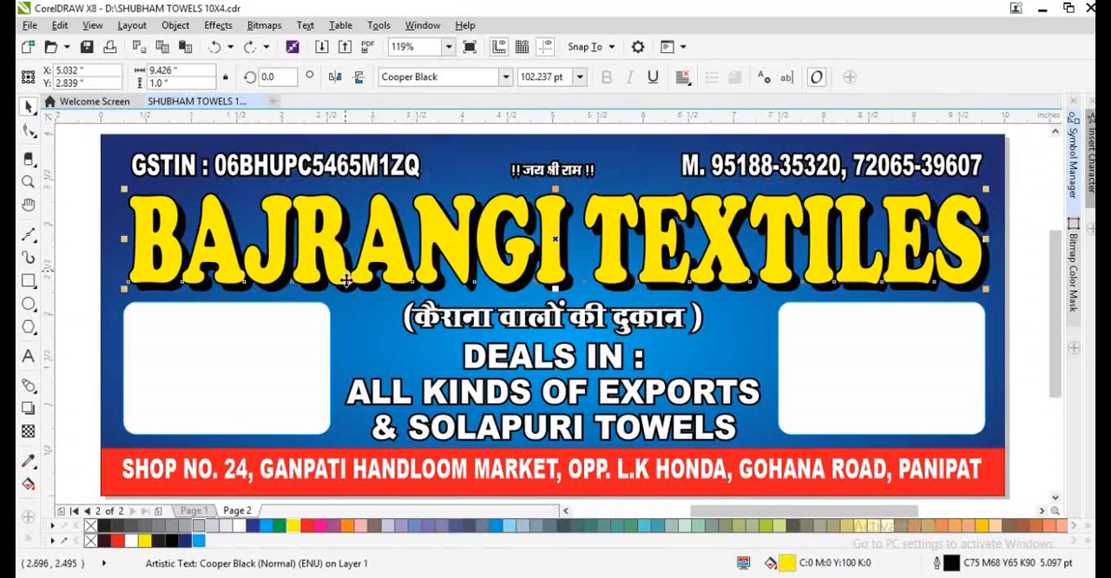
pyautogui.keyDown('shift'); pyautogui.click(348, 292); pyautogui.keyUp('shift')
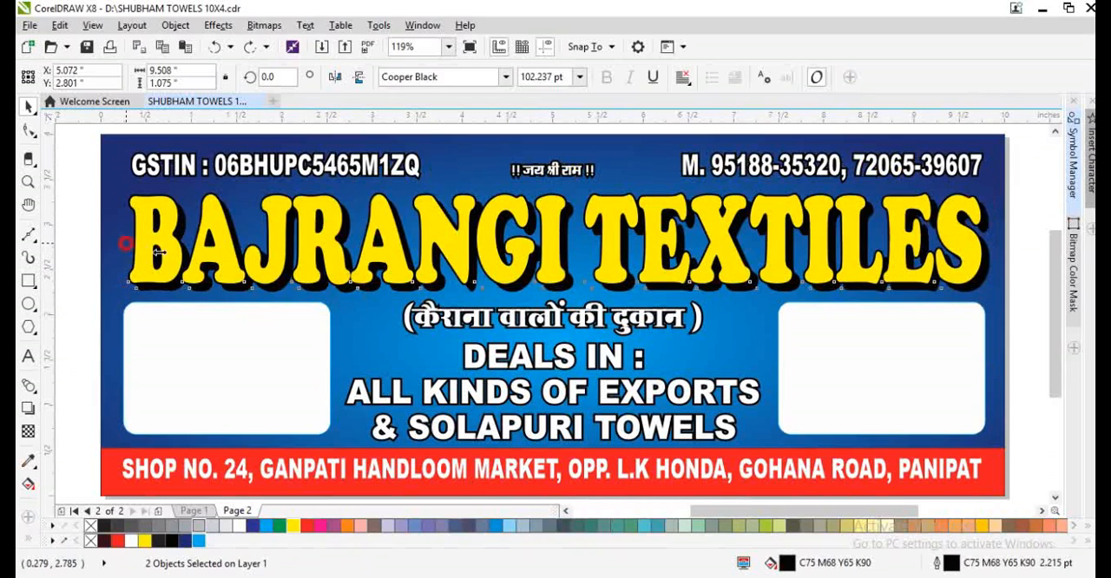
pyautogui.moveTo(126, 243); pyautogui.dragTo(200, 263)
pyautogui.scroll(2, 148, 219)
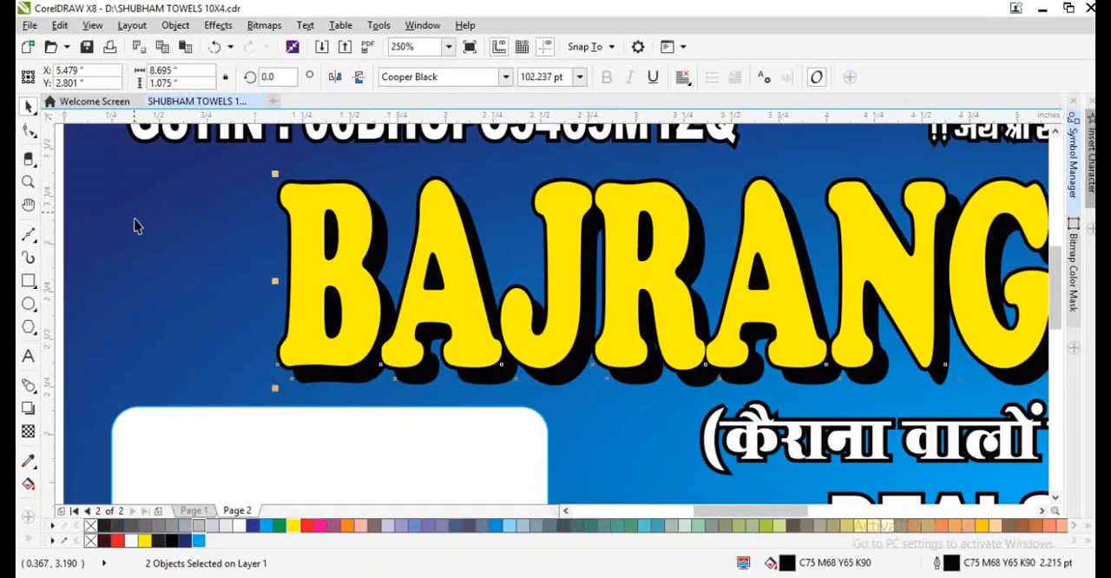
pyautogui.scroll(-2, 257, 260)
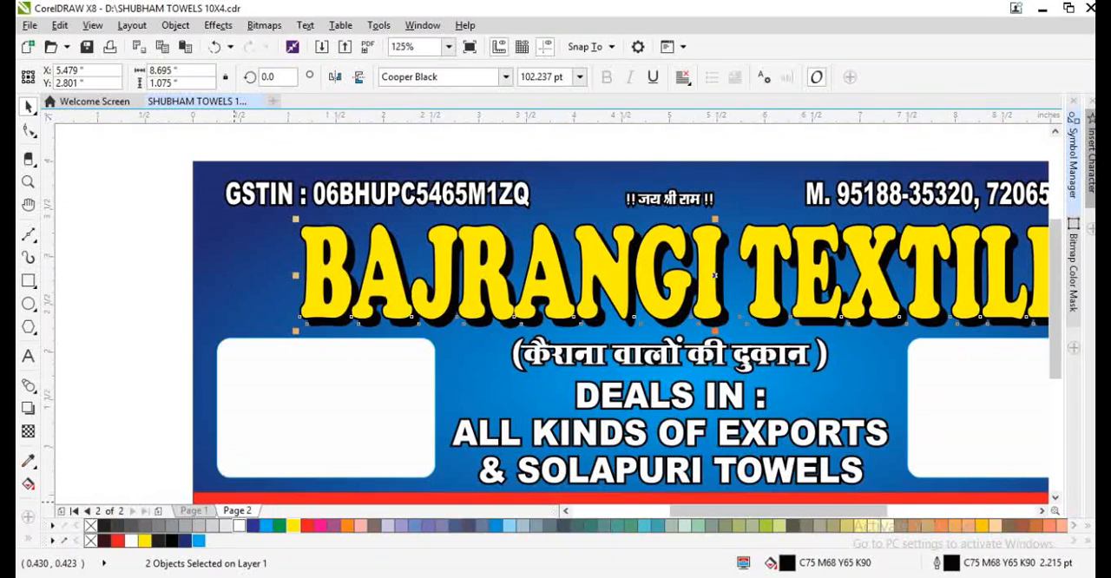
# - Switch to Chrome and search Google Images for "hanuman png"
pyautogui.click(227, 575)
pyautogui.click(408, 236)
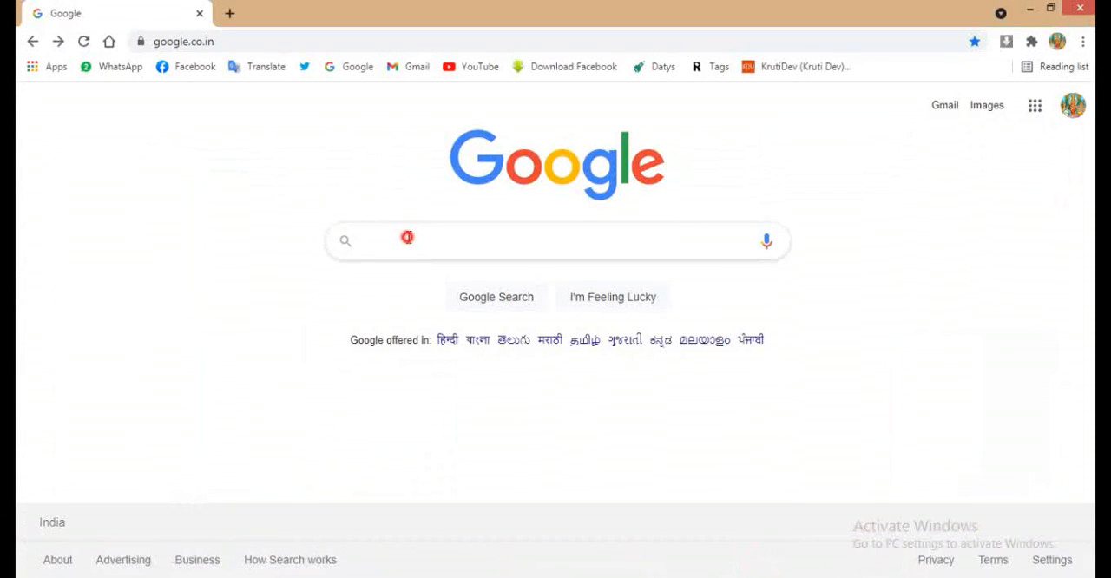
pyautogui.write('hanuman')
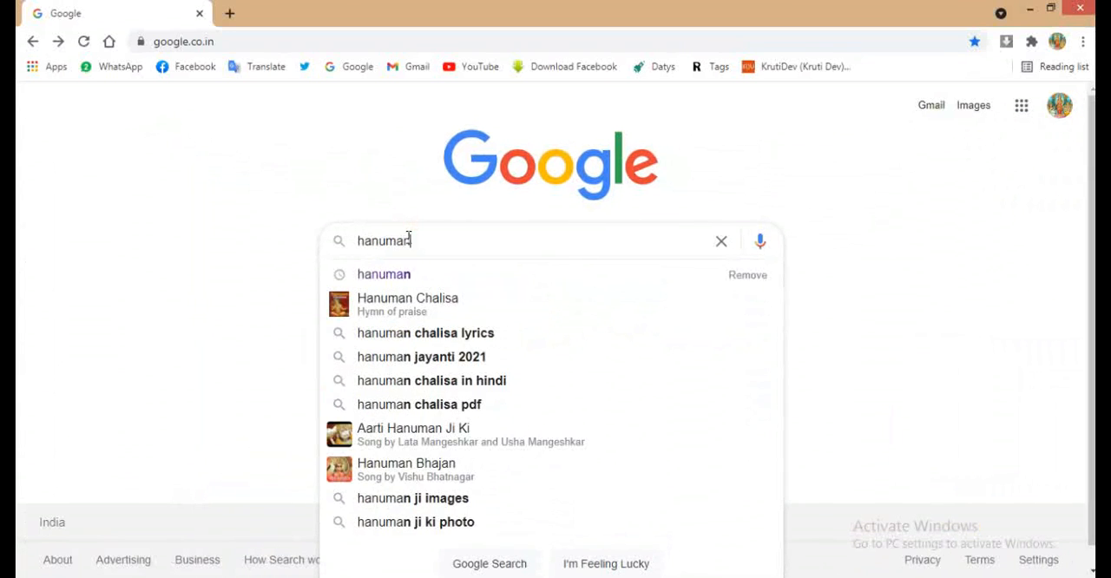
pyautogui.write(' png')
pyautogui.press('Return')
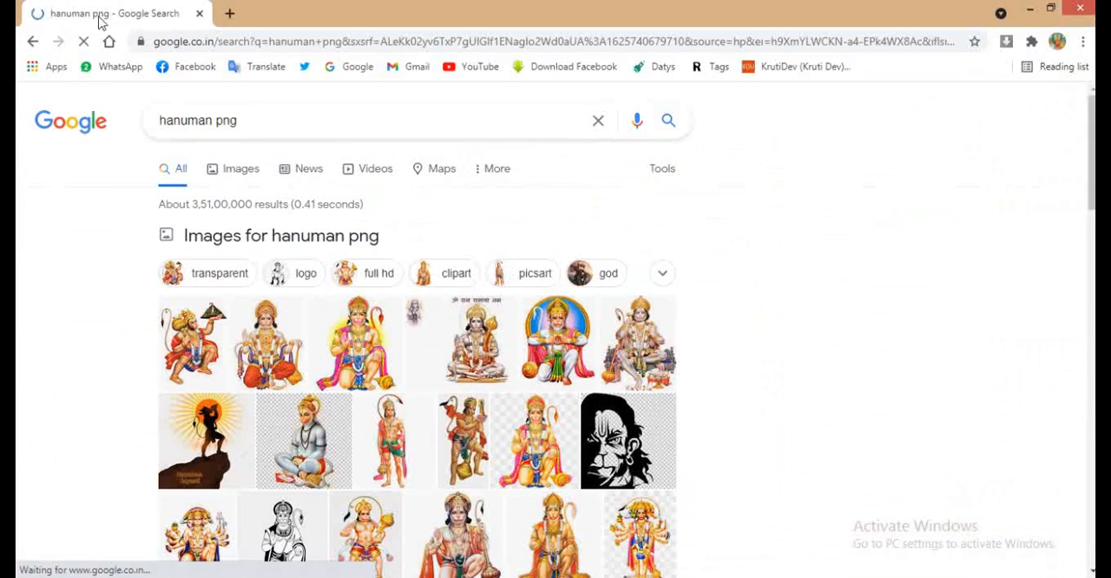
pyautogui.click(238, 171)
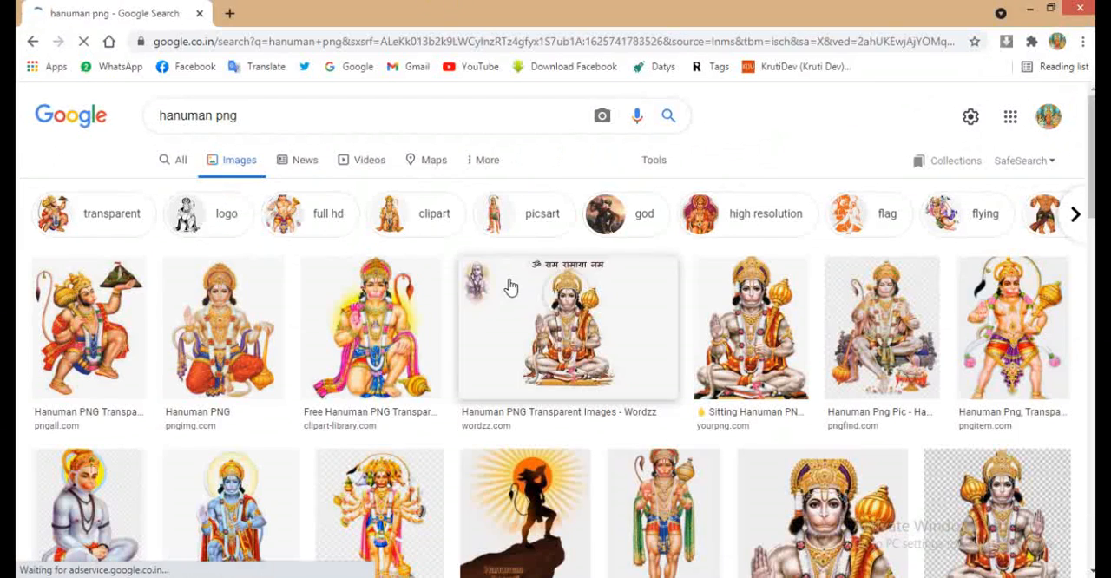
# - Open the seated Hanuman picture from pngimg.com and save it to the Desktop as hanuman_PNG16
pyautogui.click(225, 328)
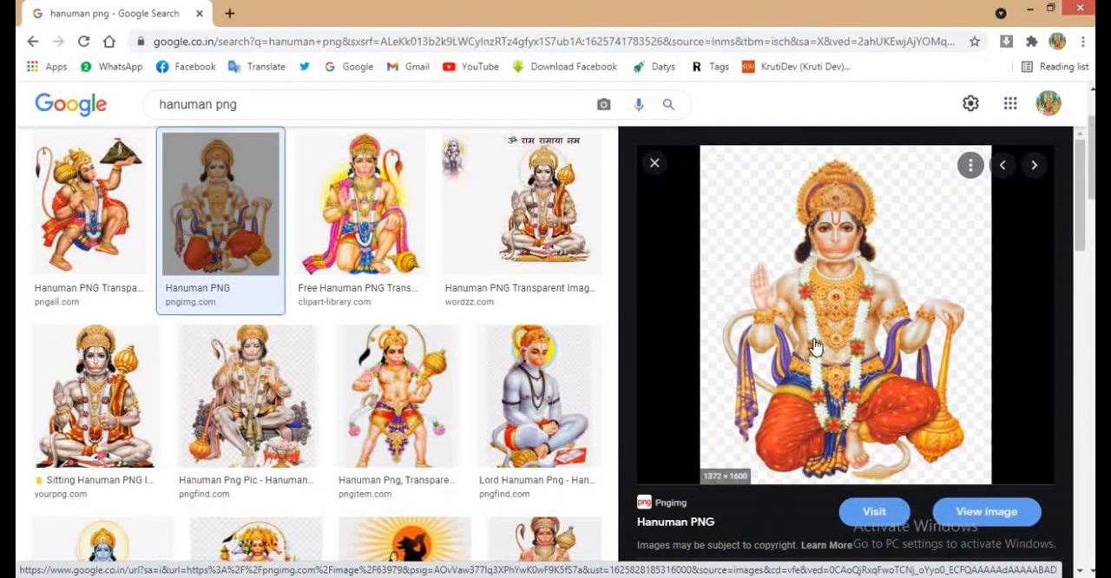
pyautogui.rightClick(828, 349)
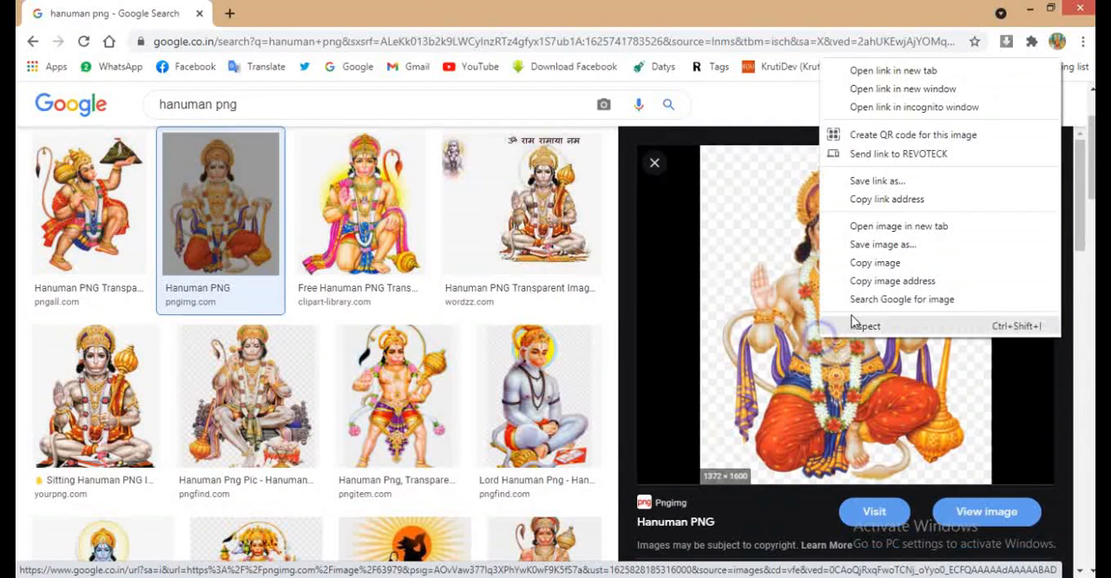
pyautogui.click(863, 244)
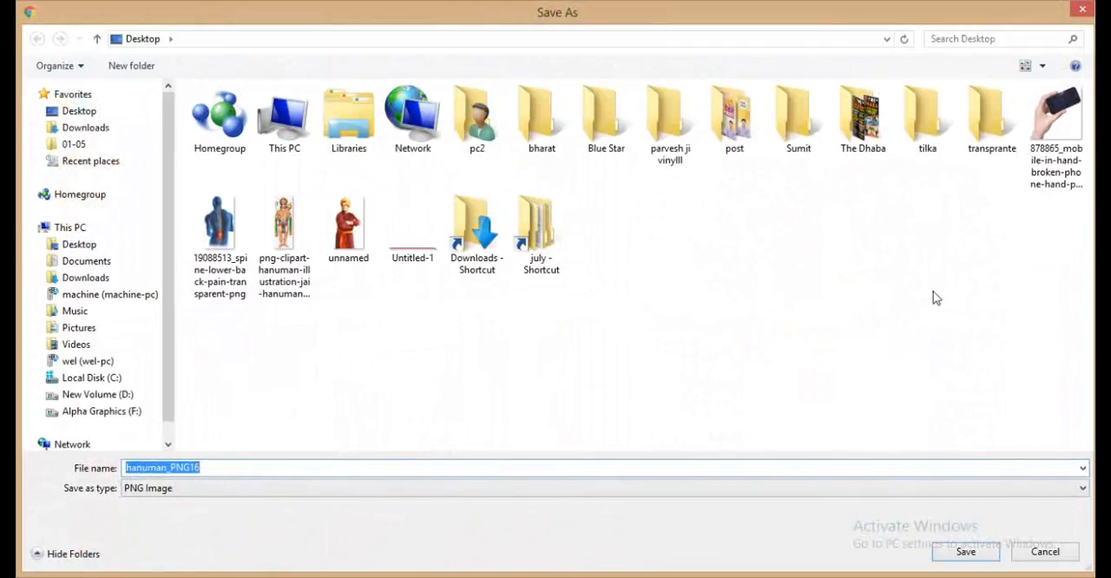
pyautogui.press('Return')
pyautogui.hotkey('alt', 'Tab')
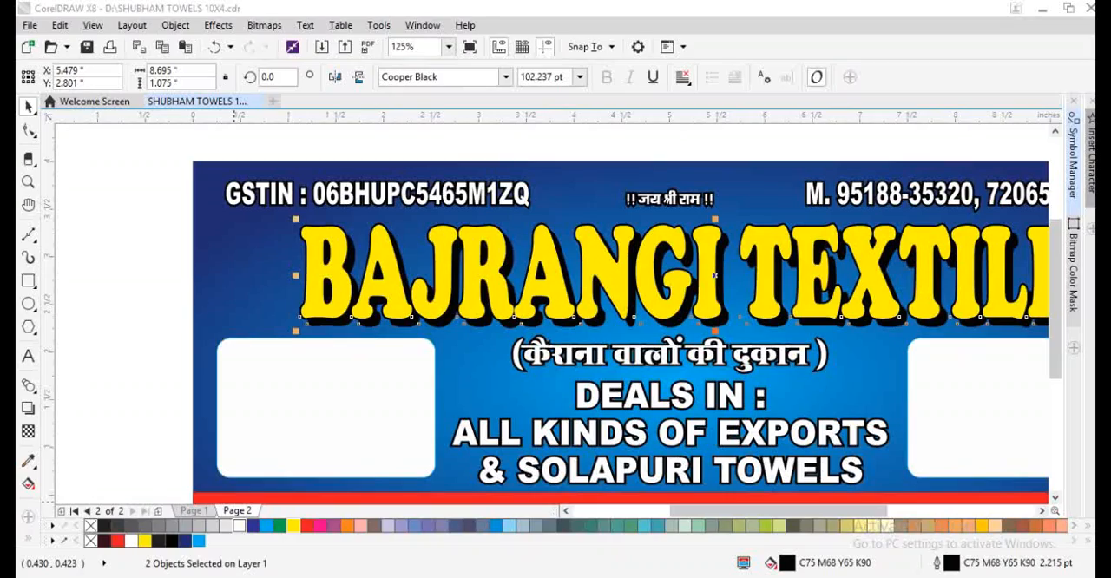
pyautogui.rightClick(278, 576)
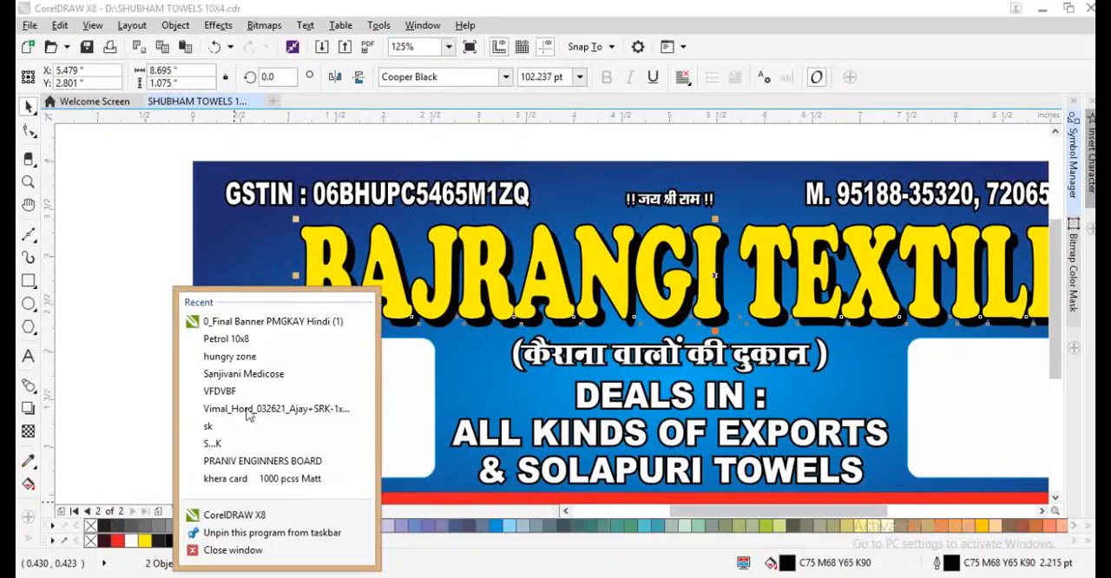
pyautogui.click(139, 227)
pyautogui.click(163, 576)
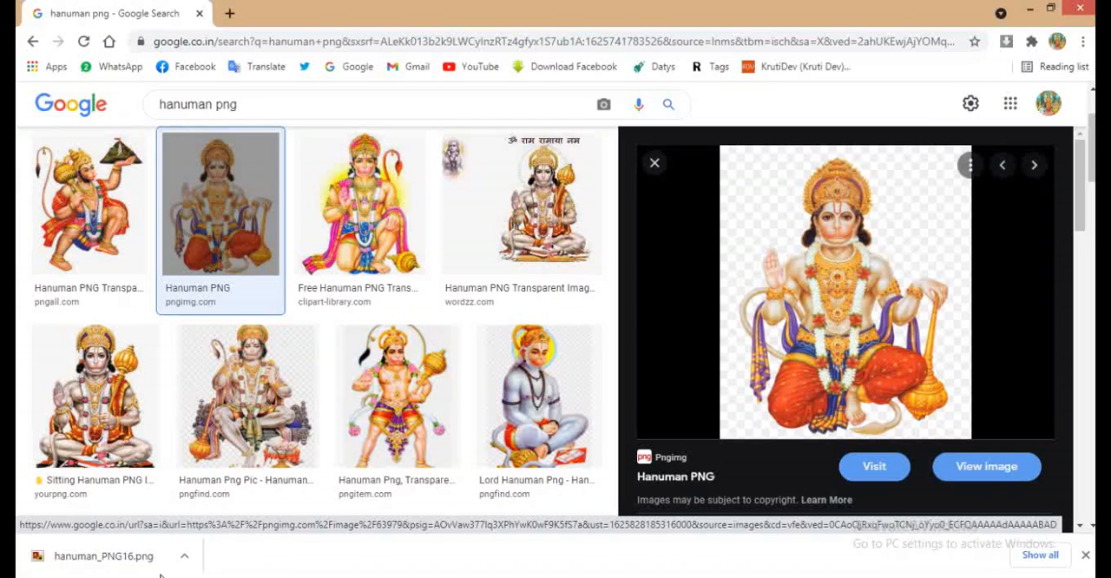
# - Import the downloaded hanuman_PNG16.png into the CorelDRAW banner and scale it down to about 6.36 inches wide
pyautogui.moveTo(121, 560); pyautogui.dragTo(251, 368)
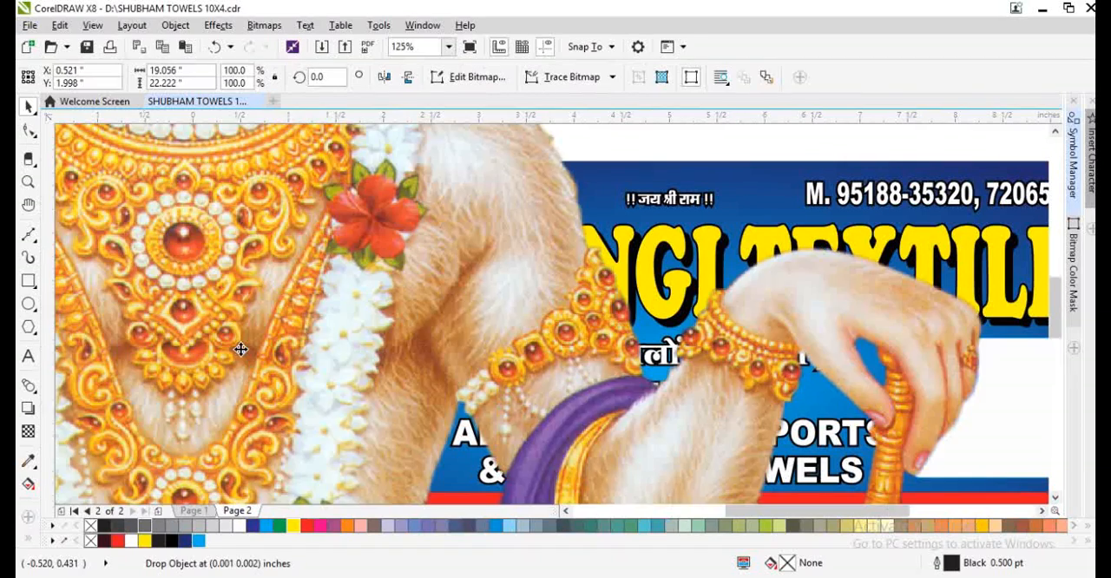
pyautogui.scroll(-2, 294, 321)
pyautogui.scroll(-2, 294, 321)
pyautogui.moveTo(391, 190); pyautogui.dragTo(312, 281)
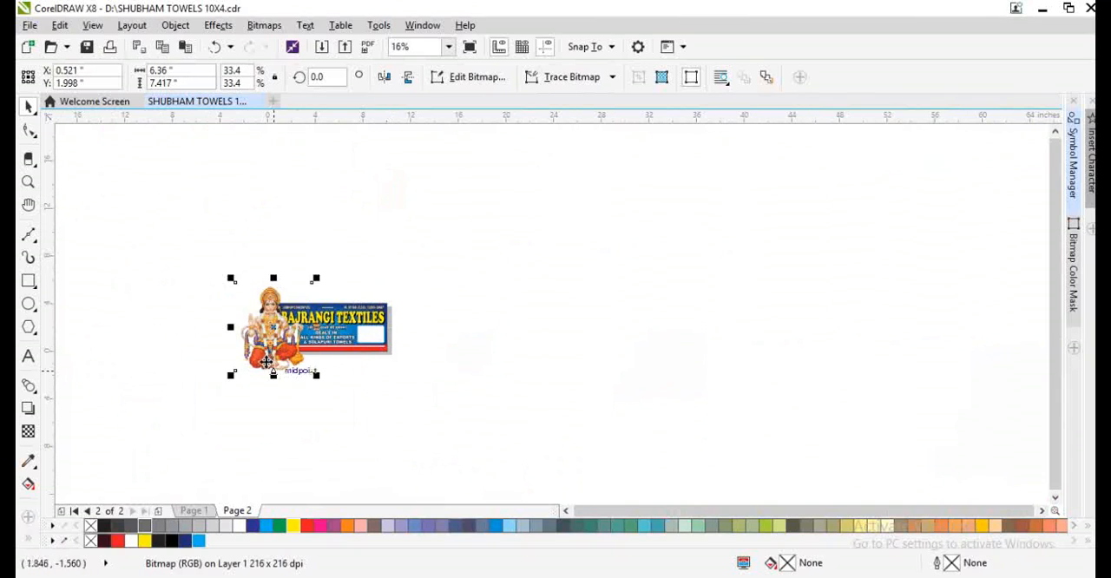
# - Shrink the Hanuman picture to about 1.01 x 1.18 inches and place it before the heading's first letter
pyautogui.scroll(2, 265, 362)
pyautogui.moveTo(148, 402); pyautogui.dragTo(304, 164)
pyautogui.scroll(1, 303, 158)
pyautogui.scroll(1, 349, 216)
pyautogui.moveTo(352, 210); pyautogui.dragTo(408, 212)
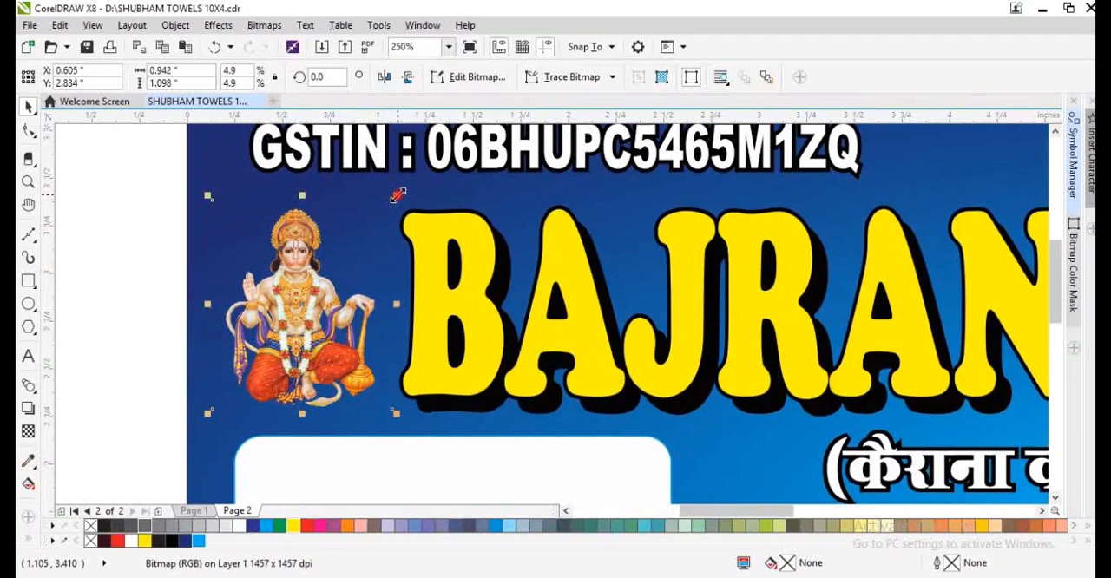
pyautogui.moveTo(398, 194); pyautogui.dragTo(408, 180)
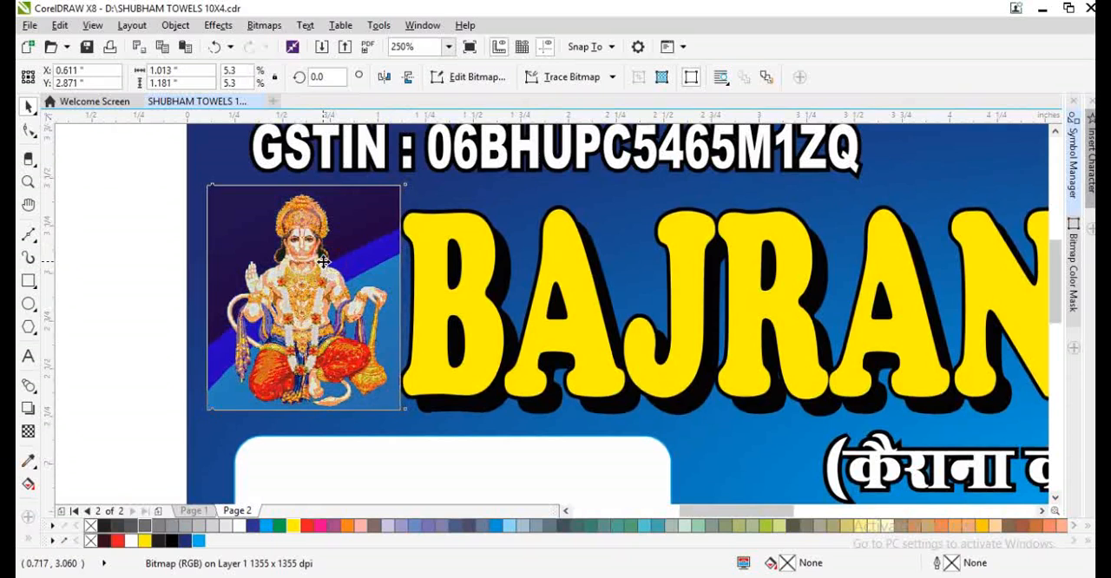
pyautogui.scroll(-4, 253, 286)
pyautogui.scroll(2, 496, 348)
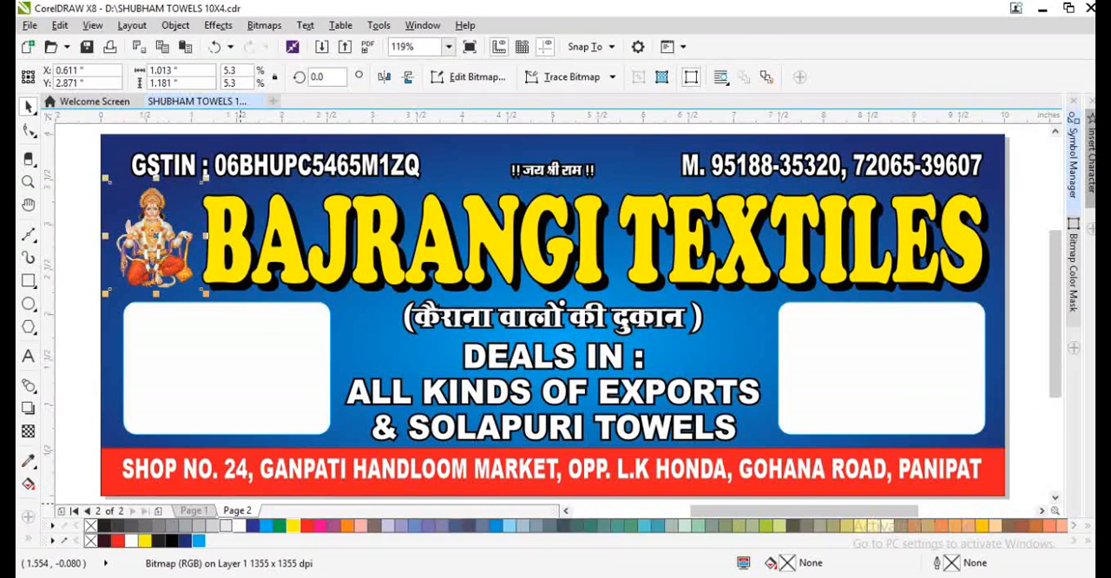
# - Switch to Chrome and search Google Images for "solapuri towel"
pyautogui.hotkey('alt', 'Tab')
pyautogui.tripleClick(302, 106)
pyautogui.write('s')
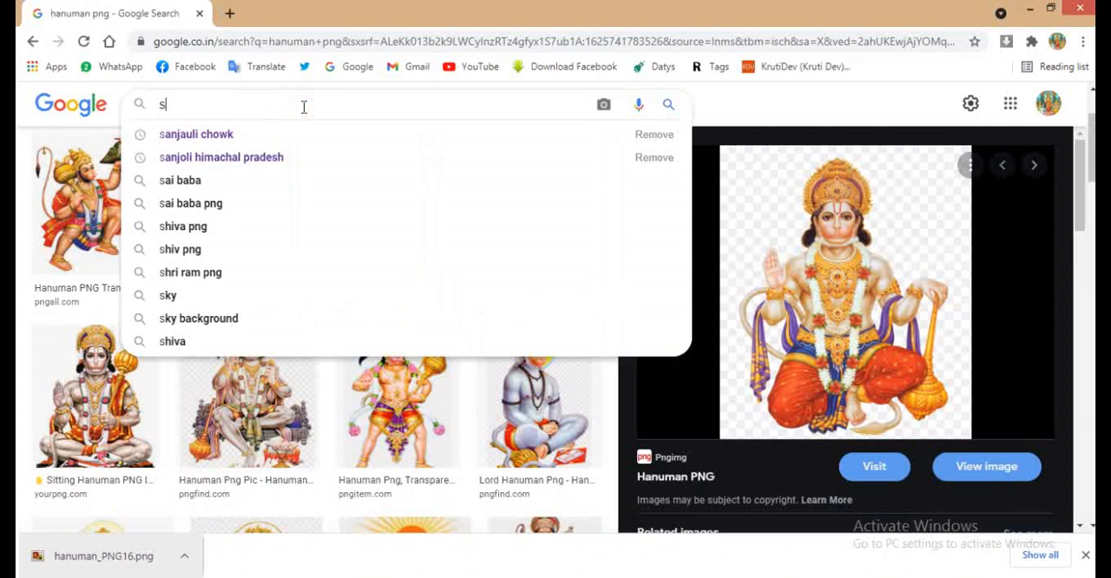
pyautogui.write('olapuri ')
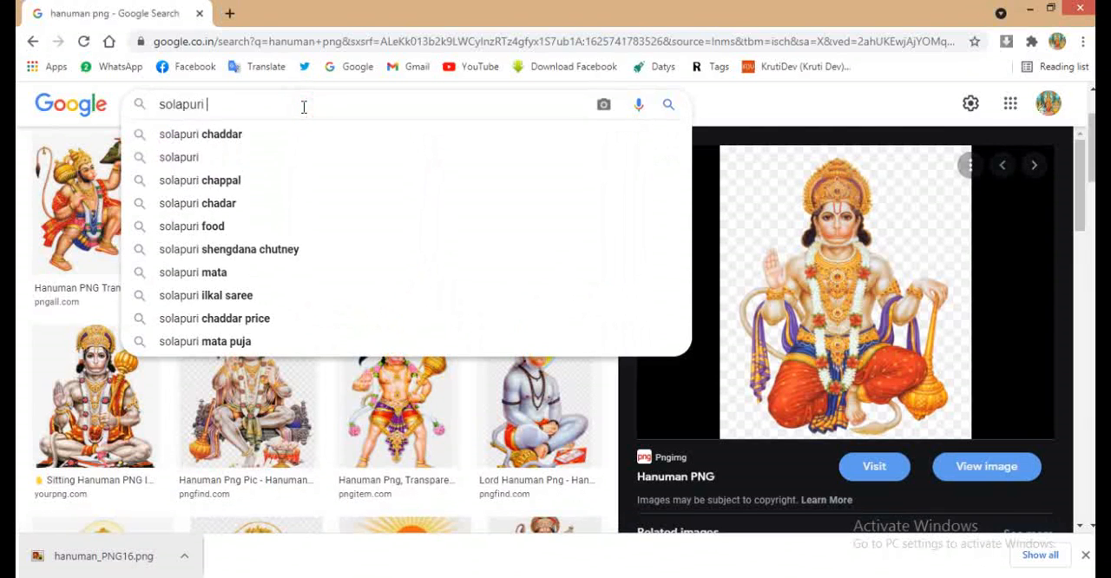
pyautogui.write('towel')
pyautogui.press('Return')
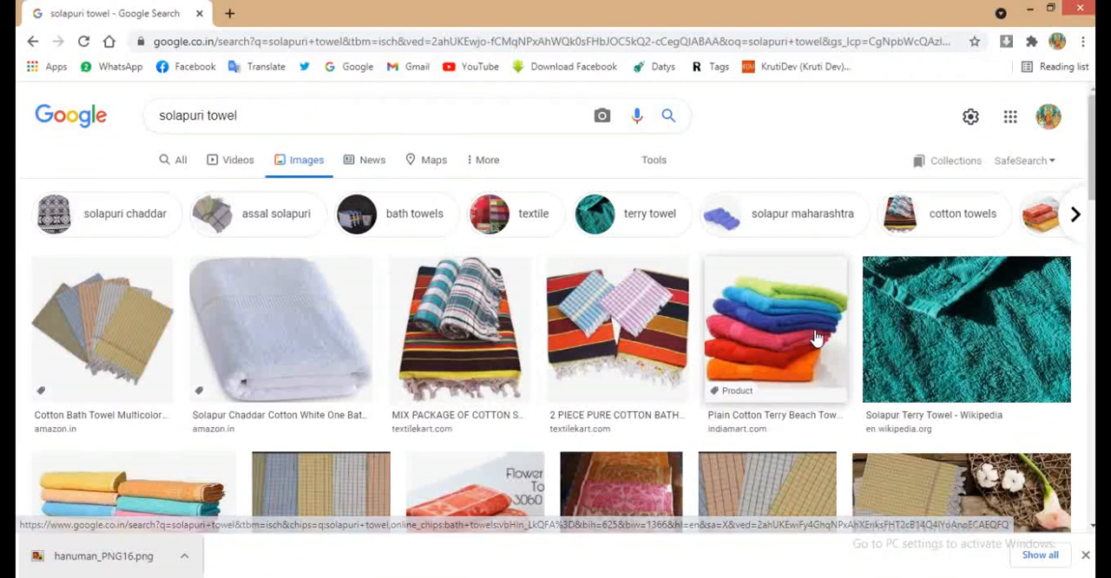
# - Open the Plain Cotton Terry Beach Towel picture from indiamart.com and copy the image
pyautogui.click(775, 330)
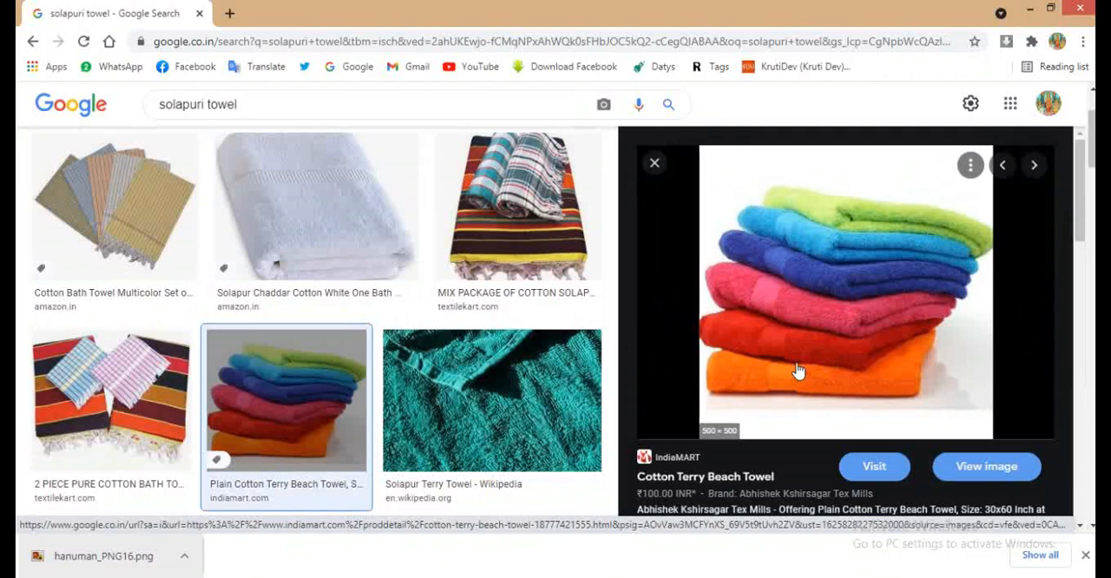
pyautogui.rightClick(797, 369)
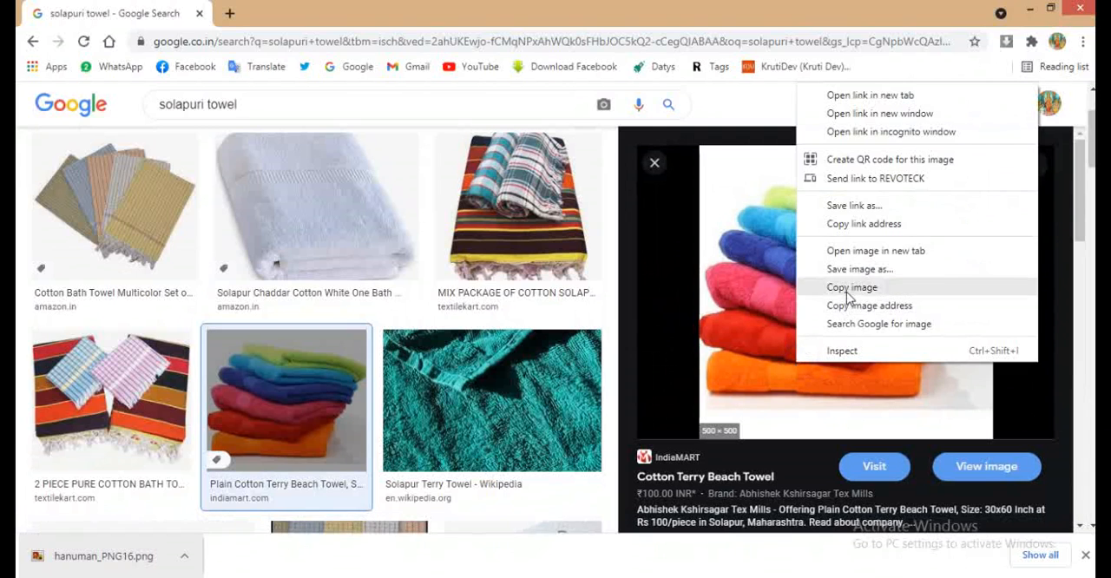
pyautogui.click(845, 290)
# - Look through the other towel pictures and preview the multicolor plain crape towels image
pyautogui.scroll(-5, 710, 408)
pyautogui.press('Escape')
pyautogui.scroll(-5, 312, 384)
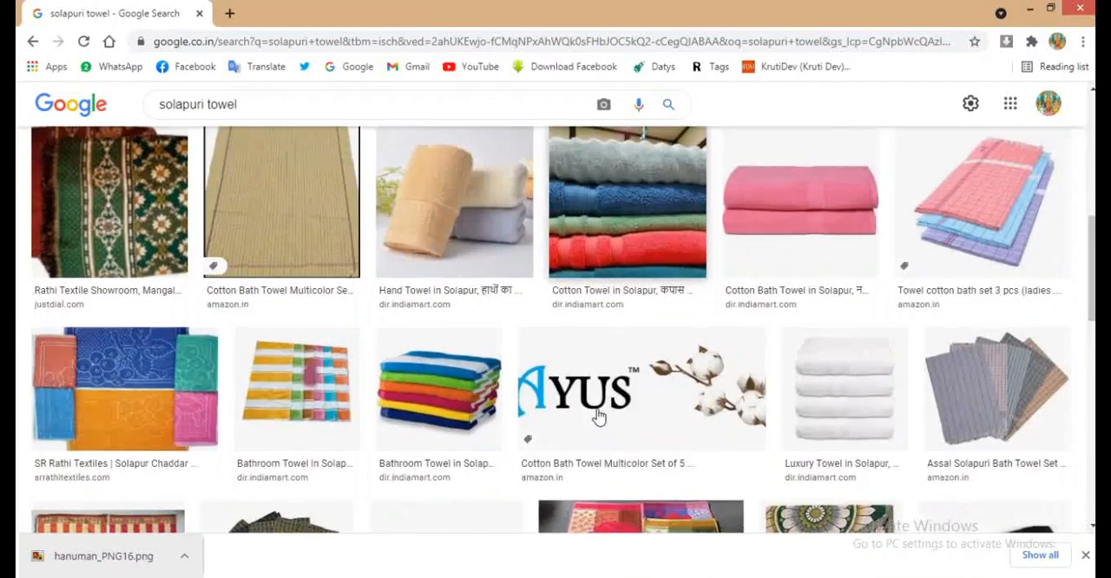
pyautogui.scroll(2, 312, 384)
pyautogui.click(189, 255)
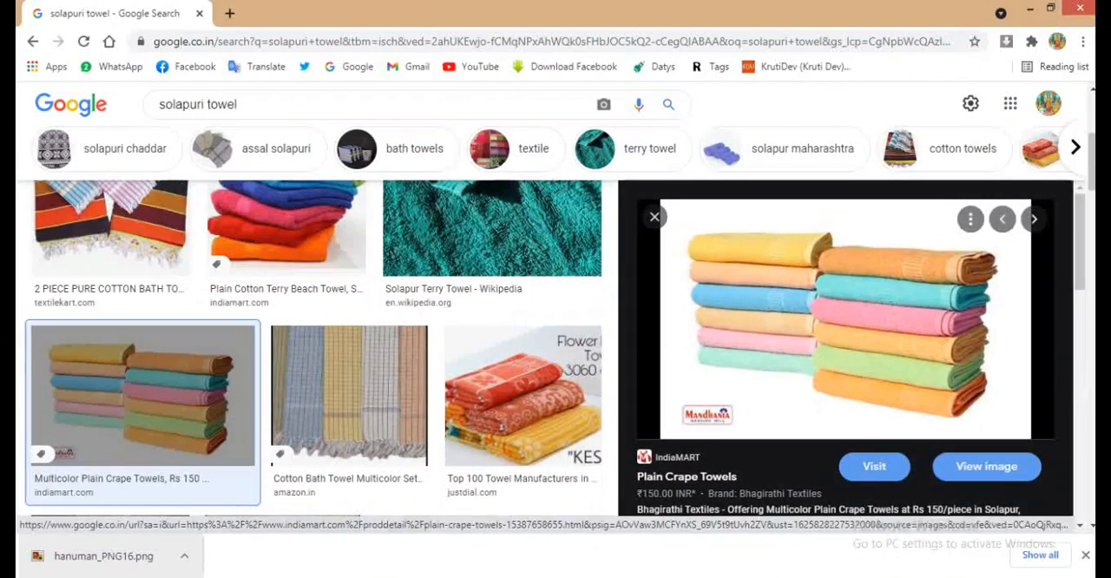
# - Switch to CorelDRAW, paste the copied towel picture and PowerClip it inside the banner's right rounded white box
pyautogui.hotkey('alt', 'Tab')
pyautogui.hotkey('ctrl', 'v')
pyautogui.scroll(-2, 537, 337)
pyautogui.rightClick(537, 337)
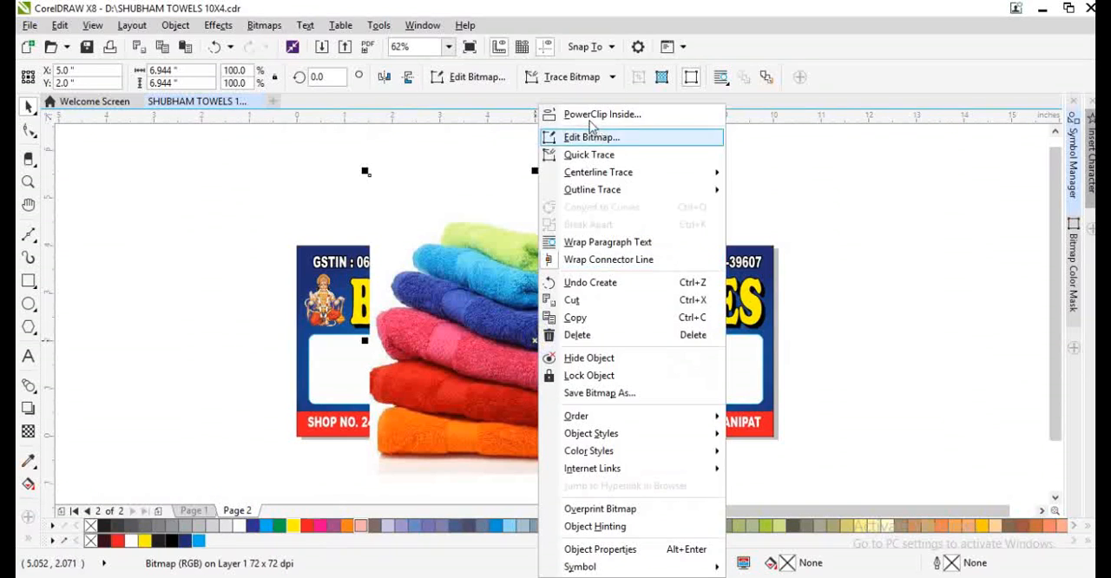
pyautogui.click(585, 113)
pyautogui.click(732, 372)
# - Open the right box's PowerClip contents for editing and shrink the towel picture to about 3.34 inches square over the frame
pyautogui.doubleClick(701, 356)
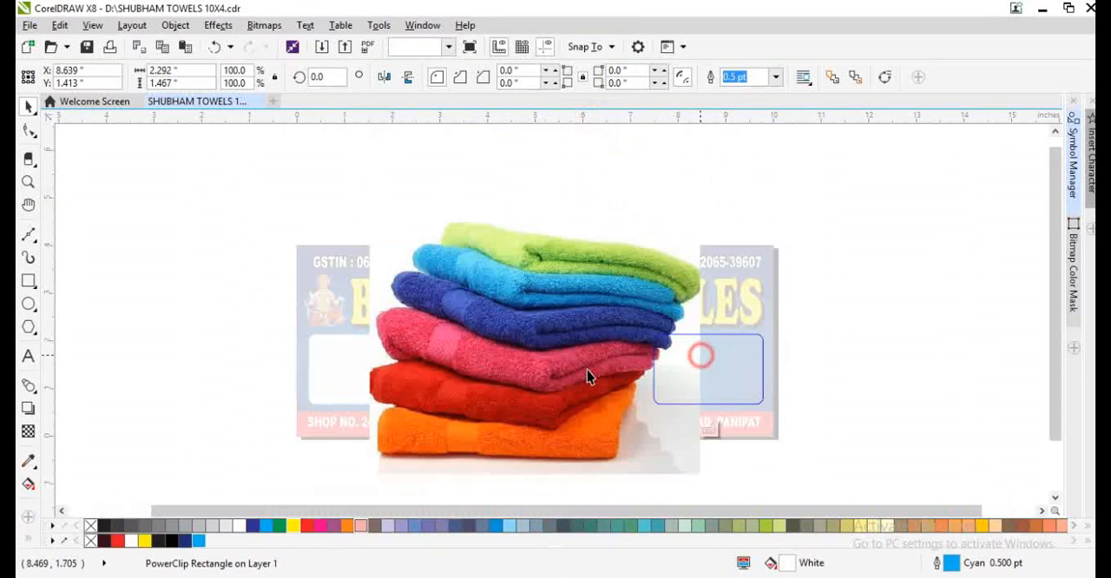
pyautogui.moveTo(590, 373); pyautogui.dragTo(746, 393)
pyautogui.moveTo(862, 193); pyautogui.dragTo(827, 288)
pyautogui.scroll(5, 755, 367)
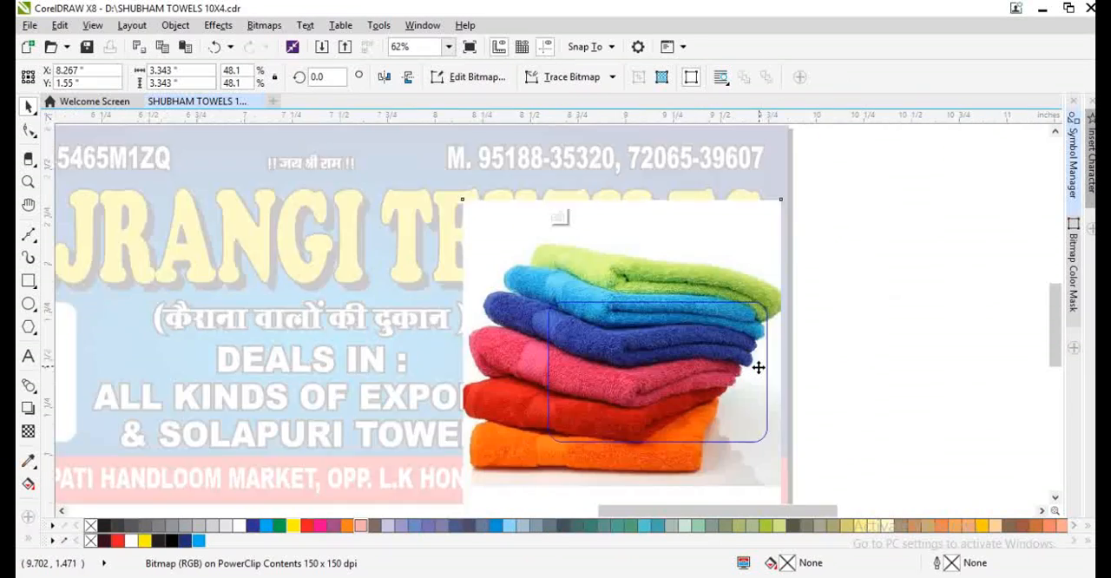
# - Resize the towel picture to about 2.27 x 1.72 inches, fit it to the right frame and finish editing the contents
pyautogui.scroll(-1, 533, 354)
pyautogui.keyDown('shift'); pyautogui.moveTo(531, 185); pyautogui.dragTo(452, 264); pyautogui.keyUp('shift')
pyautogui.moveTo(419, 357); pyautogui.dragTo(572, 498)
pyautogui.scroll(-1, 478, 355)
pyautogui.scroll(1, 501, 403)
pyautogui.keyDown('shift'); pyautogui.moveTo(570, 322); pyautogui.dragTo(622, 349); pyautogui.keyUp('shift')
pyautogui.moveTo(498, 333); pyautogui.dragTo(522, 309)
pyautogui.scroll(-1, 436, 306)
pyautogui.scroll(1, 533, 404)
pyautogui.moveTo(545, 374); pyautogui.dragTo(550, 378)
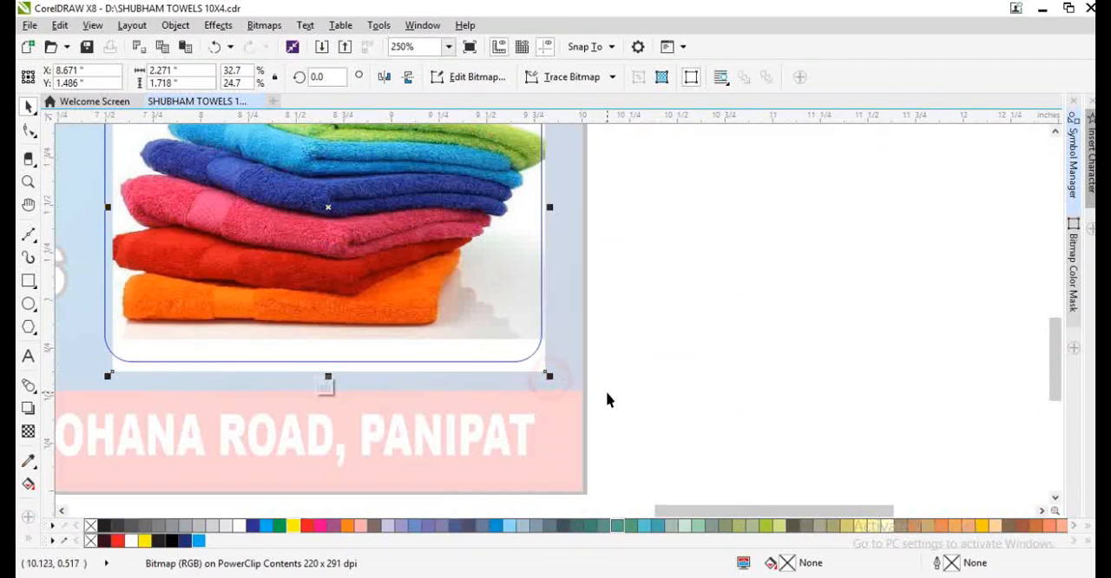
pyautogui.keyDown('ctrl'); pyautogui.click(606, 391); pyautogui.keyUp('ctrl')
pyautogui.scroll(-1, 595, 368)
pyautogui.scroll(-2, 522, 335)
pyautogui.scroll(1, 340, 336)
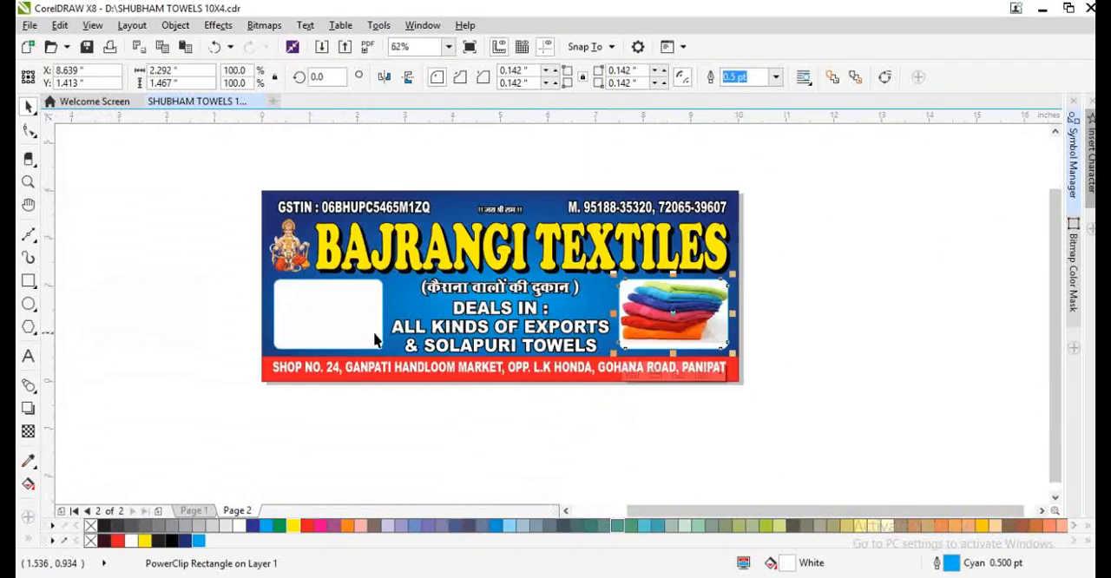
# - Switch to Chrome and search Google Images for "export towel"
pyautogui.click(238, 574)
pyautogui.scroll(-3, 797, 347)
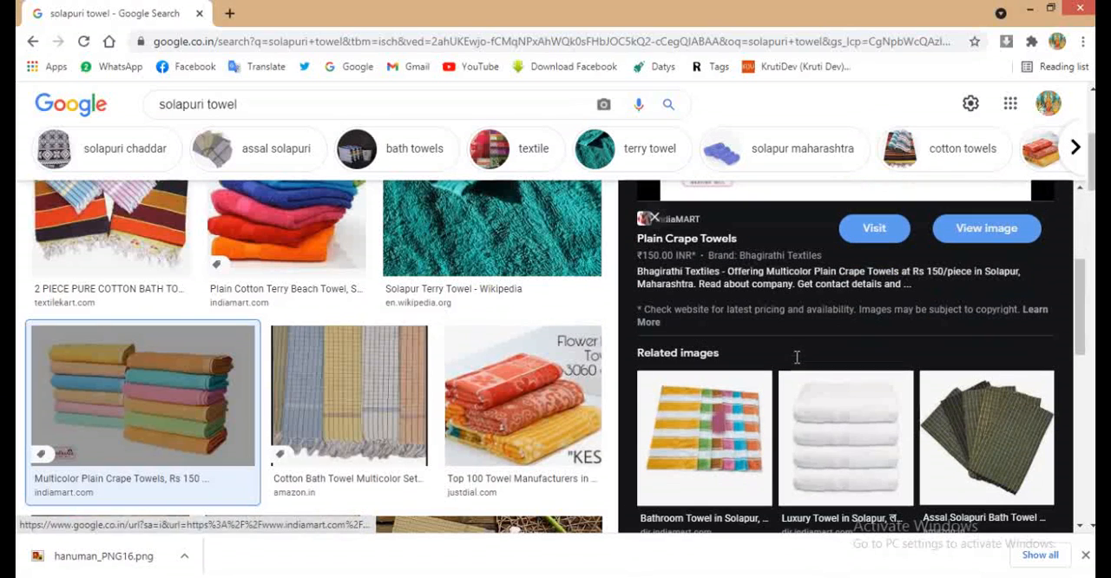
pyautogui.click(201, 99)
pyautogui.click(201, 94)
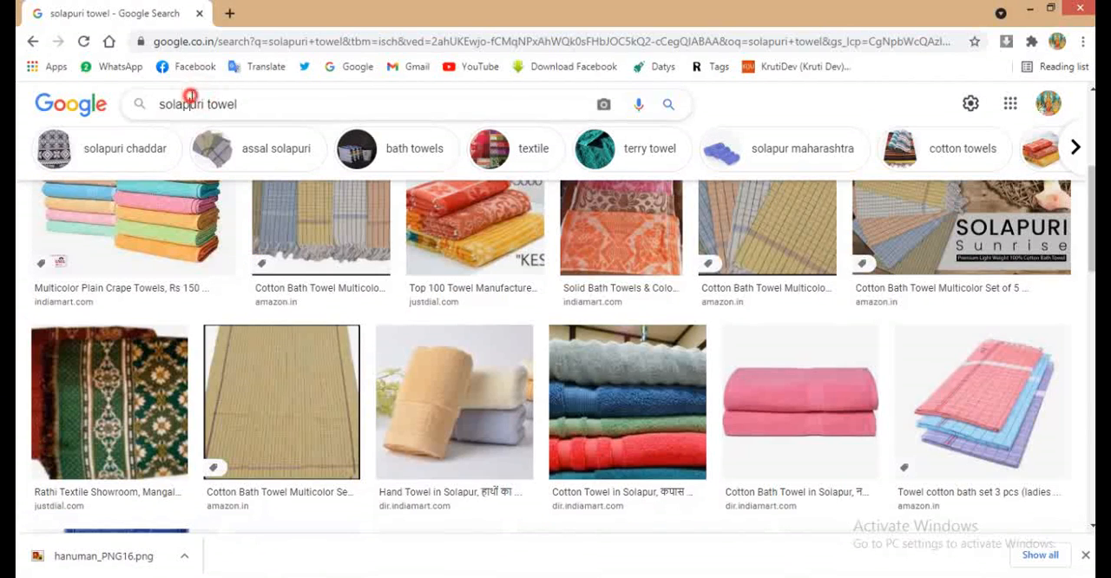
pyautogui.write('es')
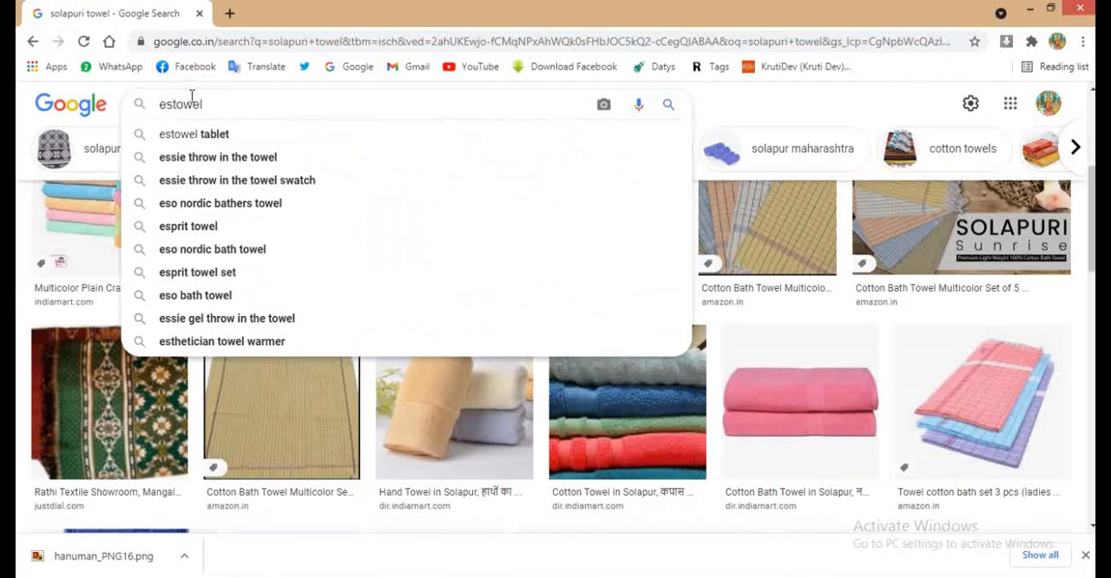
pyautogui.press('BackSpace')
pyautogui.write('xport')
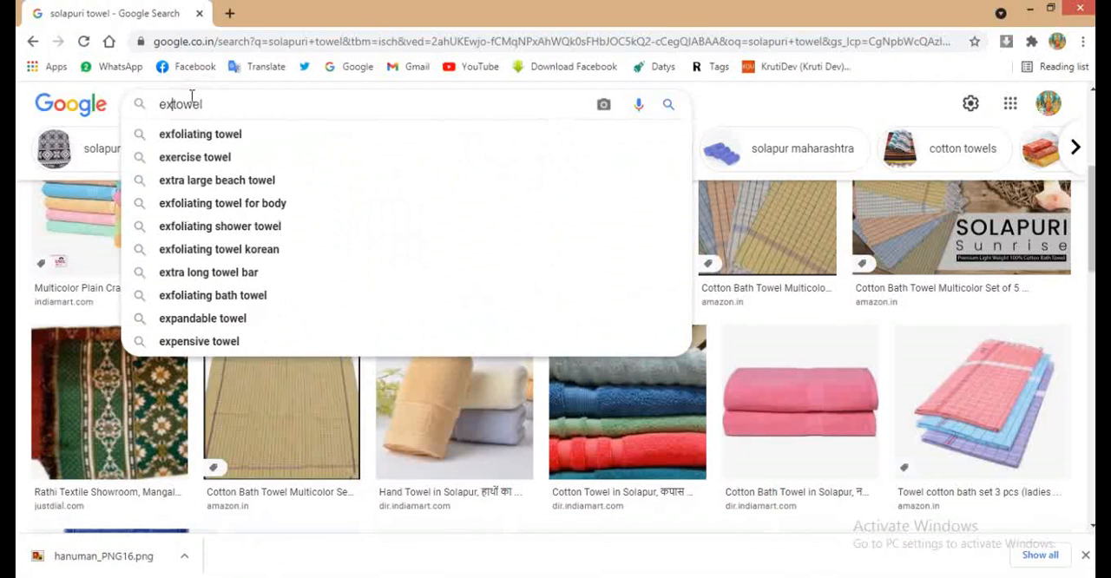
pyautogui.press('Return')
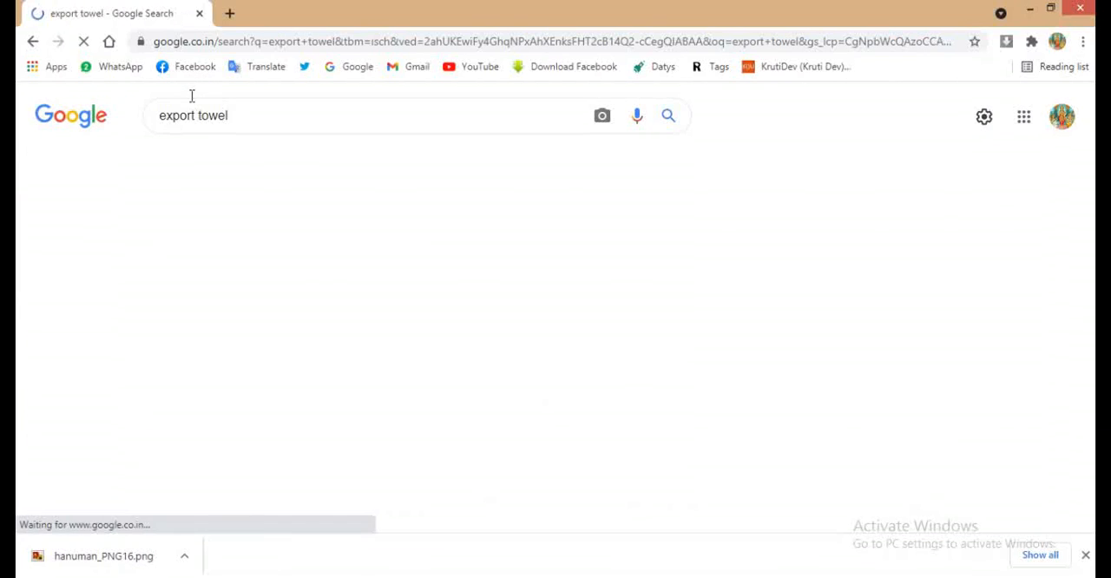
# - Browse the export towel images and preview the Indian Towels Export Corporation, Set of 2 Bath Towels and related Terry Towel pictures
pyautogui.scroll(-3, 886, 351)
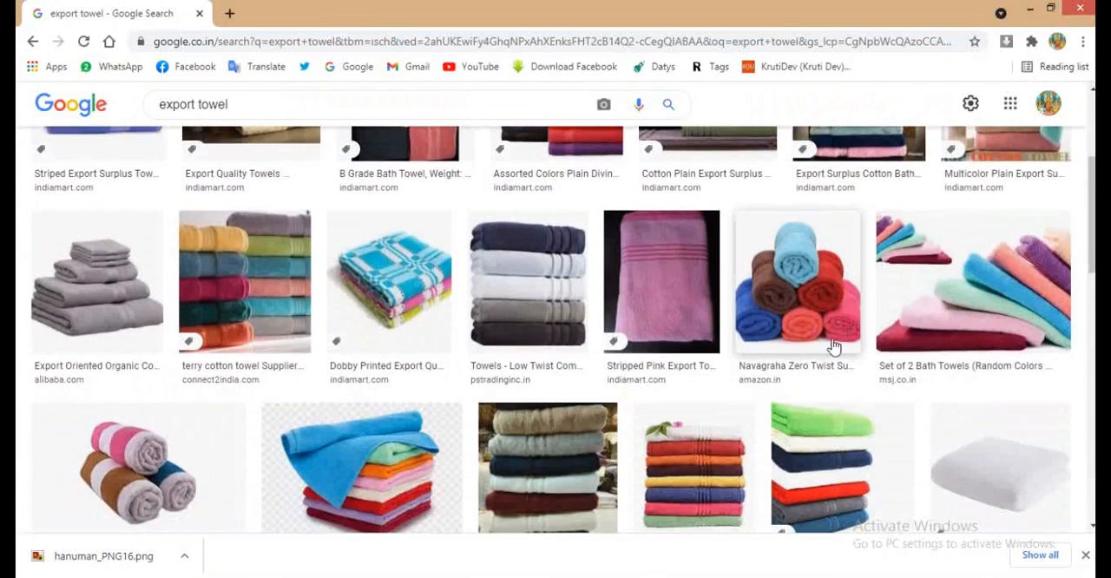
pyautogui.scroll(-4, 828, 356)
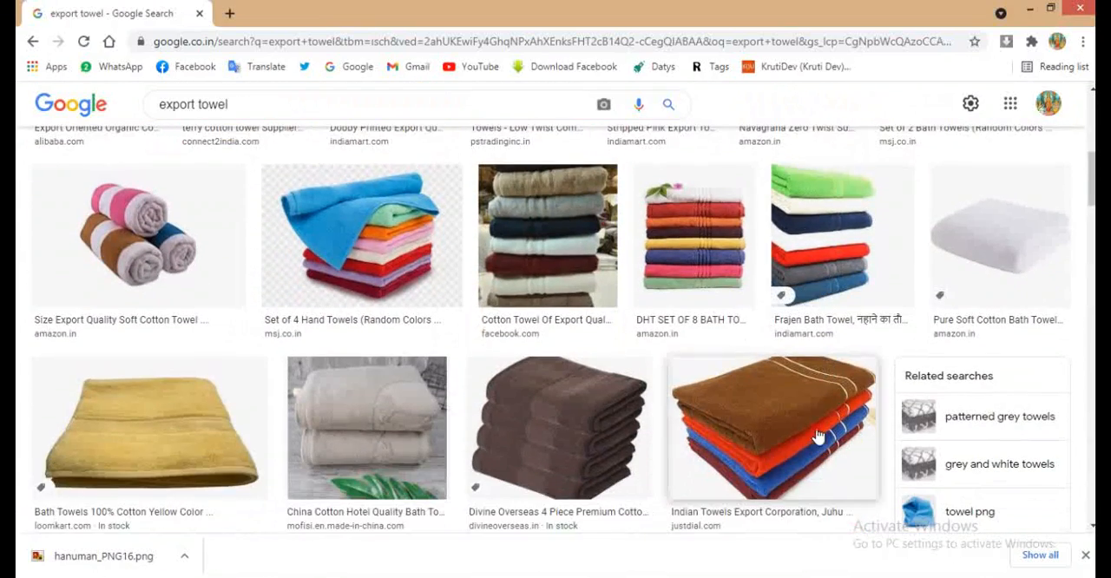
pyautogui.click(819, 438)
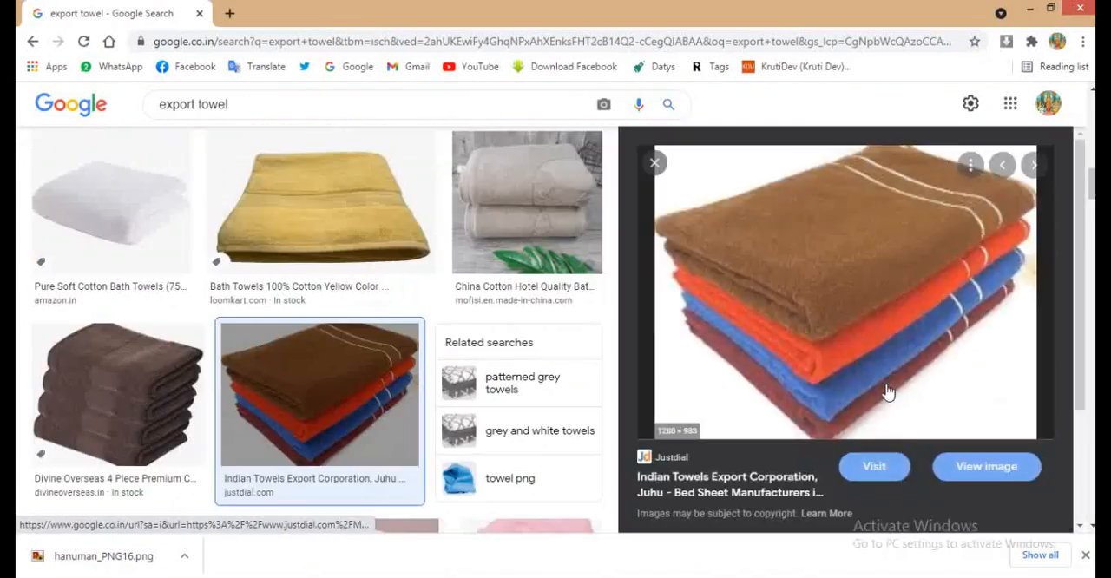
pyautogui.press('Escape')
pyautogui.scroll(1, 384, 364)
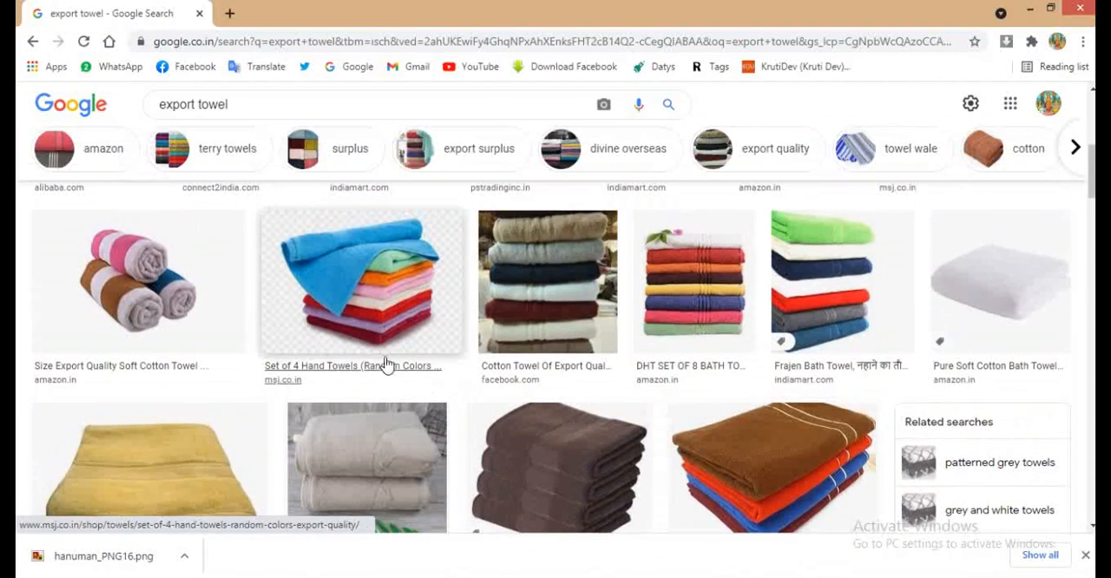
pyautogui.scroll(3, 849, 302)
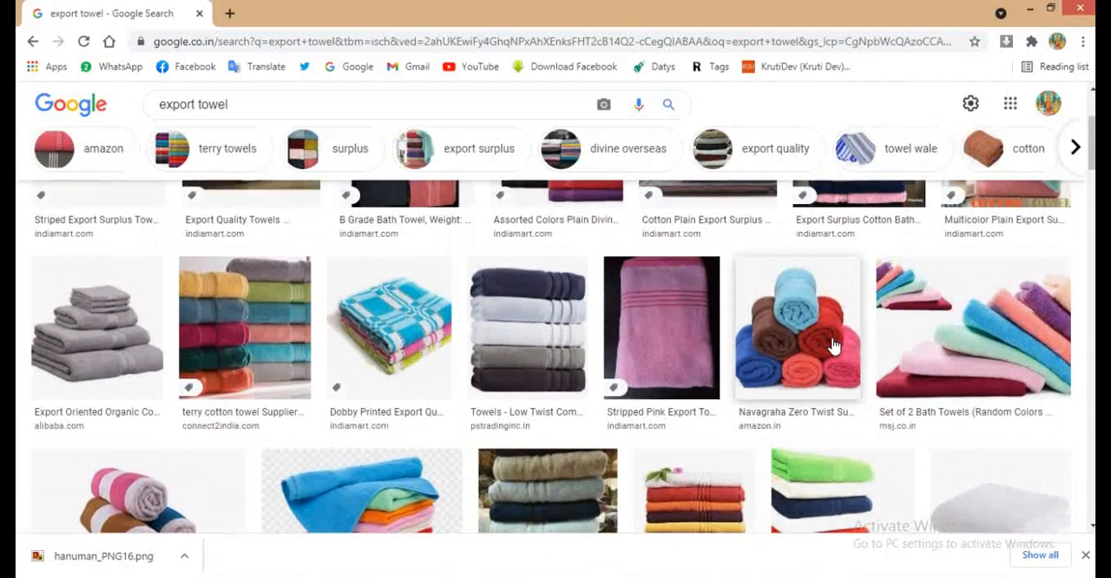
pyautogui.click(958, 339)
pyautogui.scroll(-5, 959, 352)
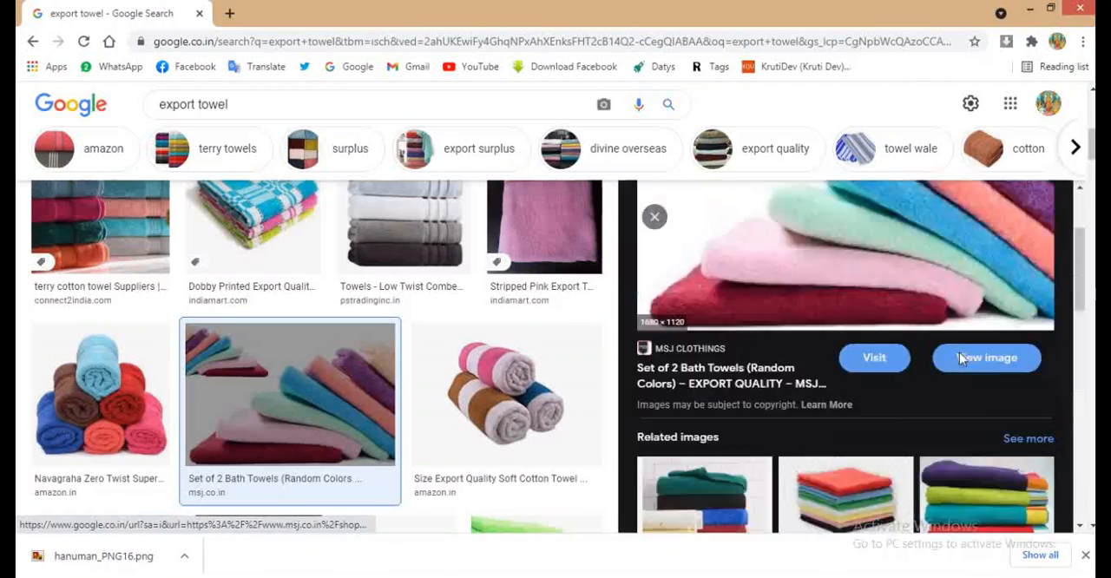
pyautogui.click(884, 410)
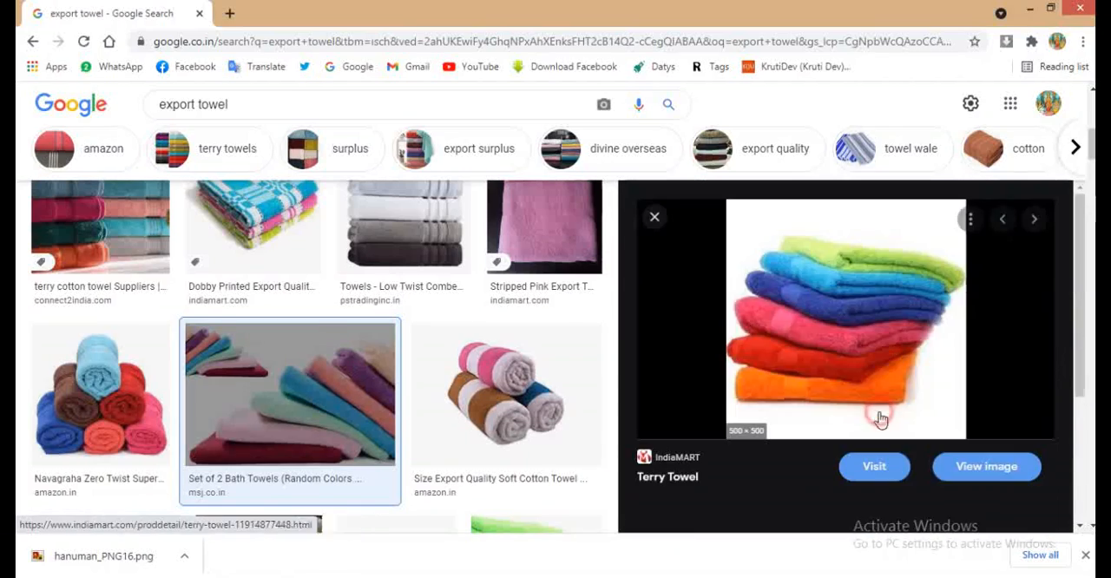
pyautogui.press('Escape')
# - Look through more export towel results and preview the Export Quality Towels and Export Surplus Cotton Bath pictures from indiamart.com
pyautogui.scroll(-5, 408, 377)
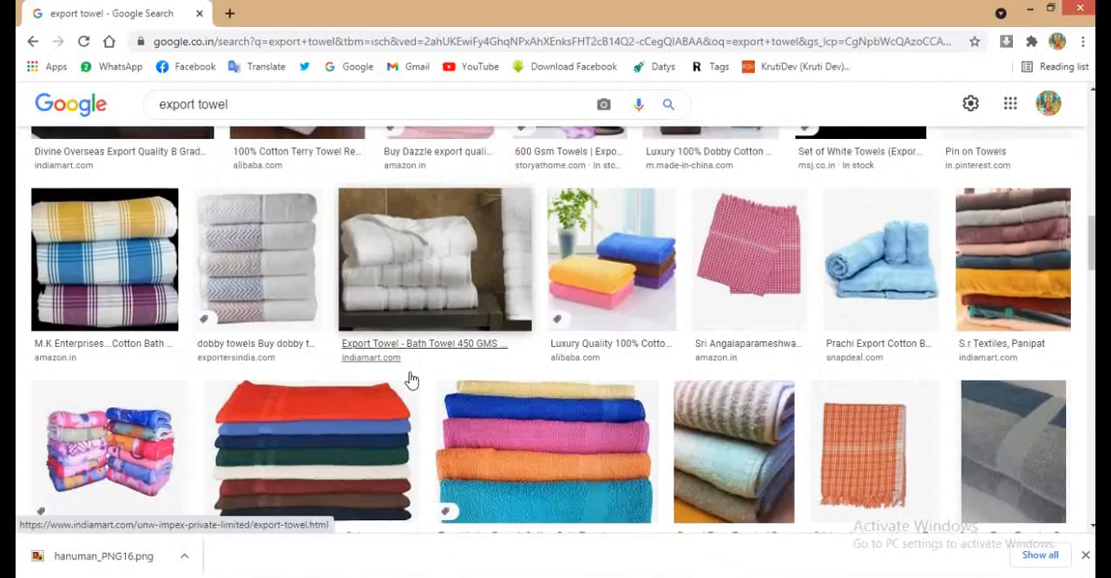
pyautogui.scroll(-2, 412, 379)
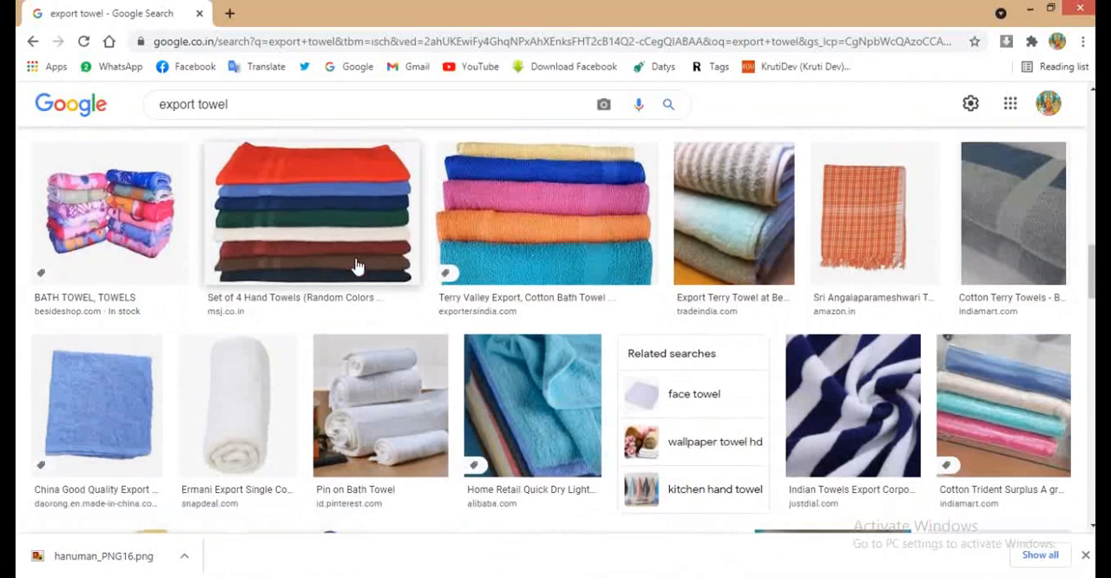
pyautogui.scroll(-5, 697, 368)
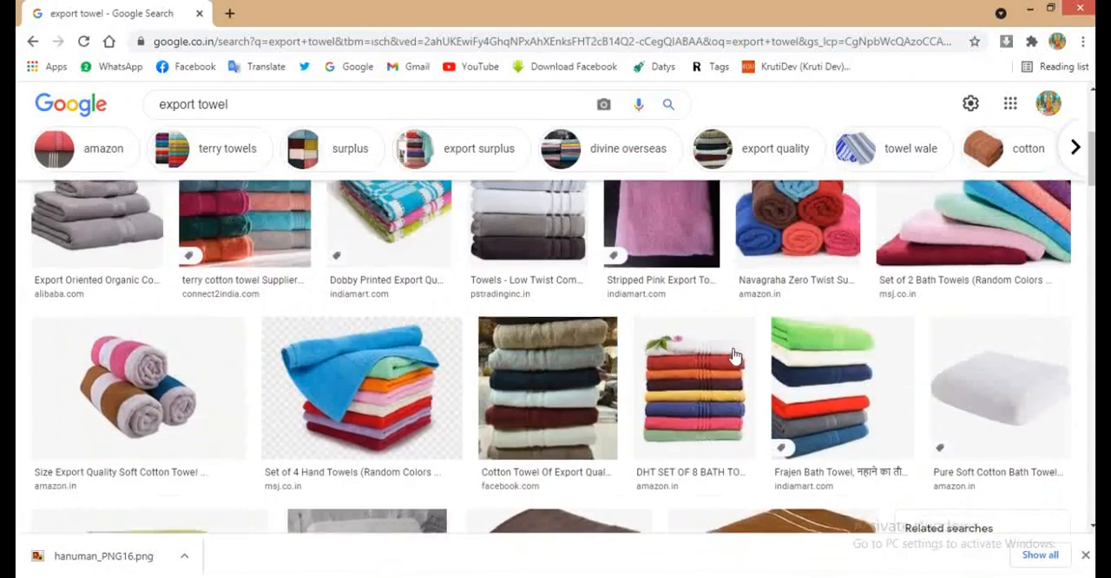
pyautogui.scroll(4, 733, 356)
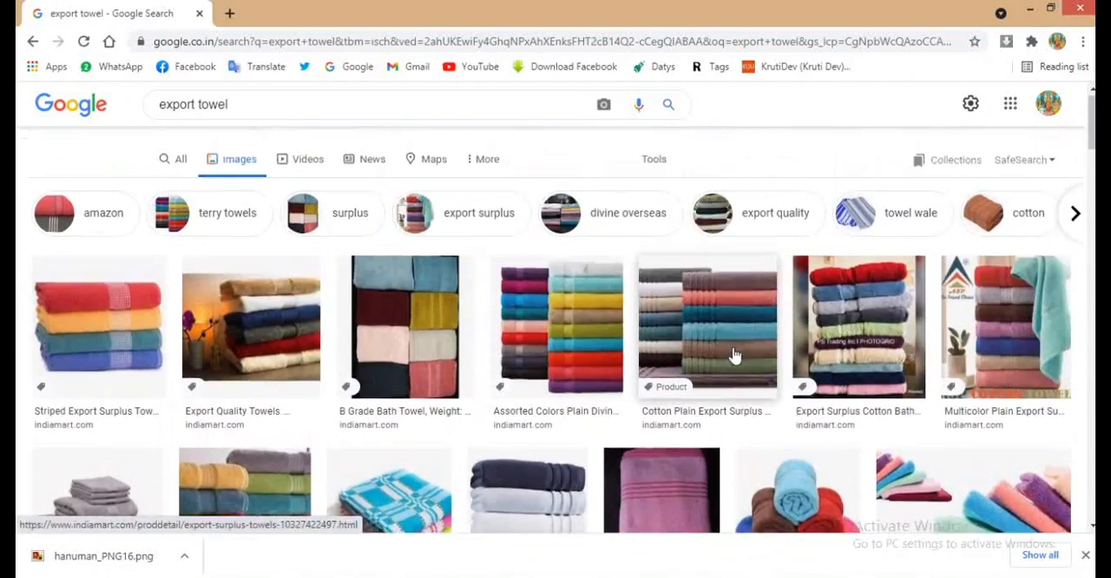
pyautogui.click(276, 345)
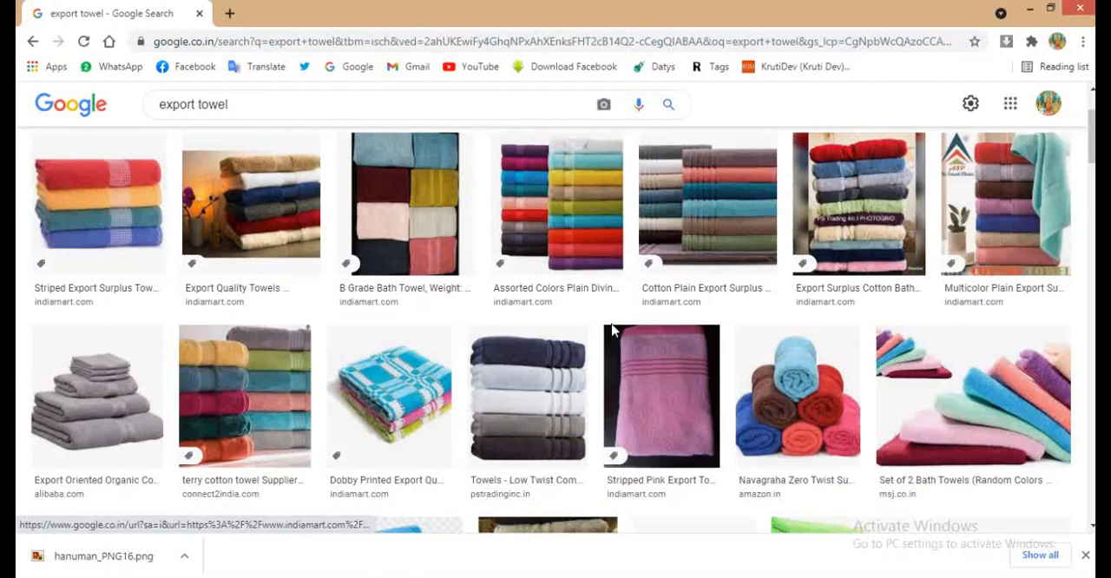
pyautogui.press('Escape')
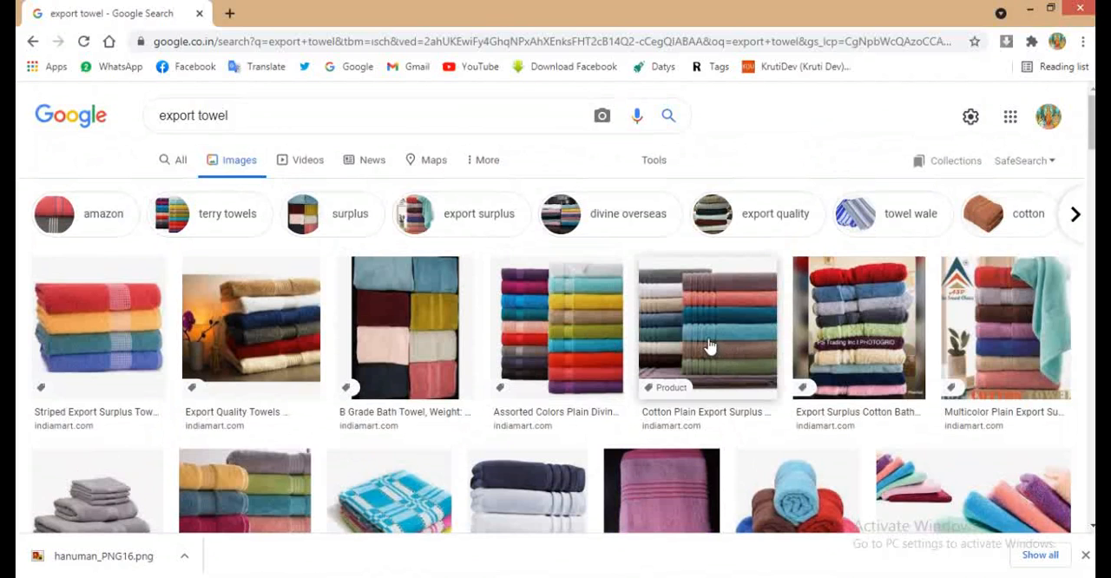
pyautogui.click(907, 343)
pyautogui.press('Escape')
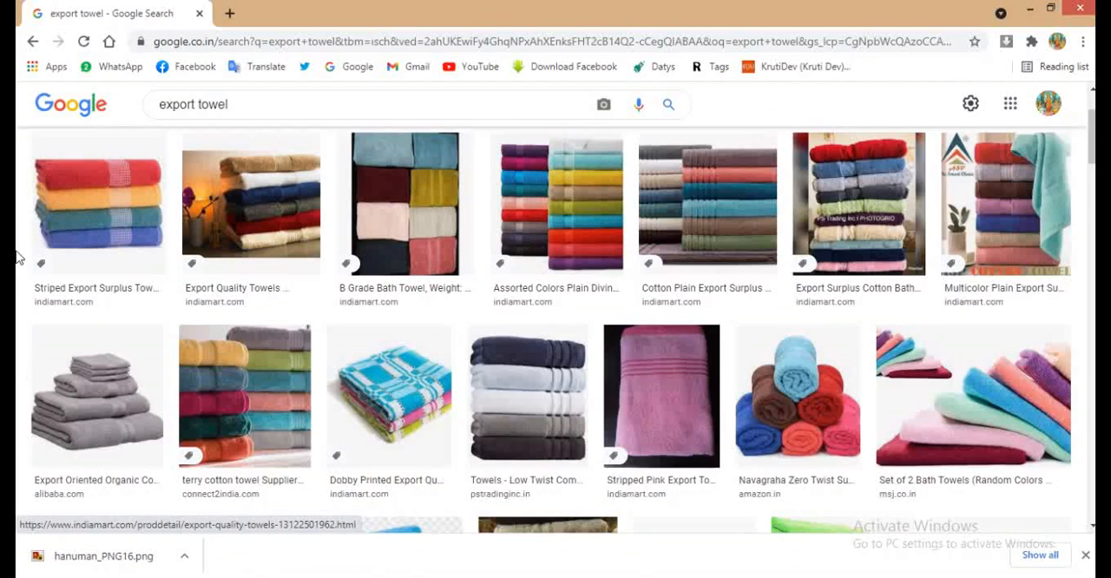
# - Open the Striped Export Surplus Towels picture from indiamart.com and copy the image
pyautogui.click(54, 217)
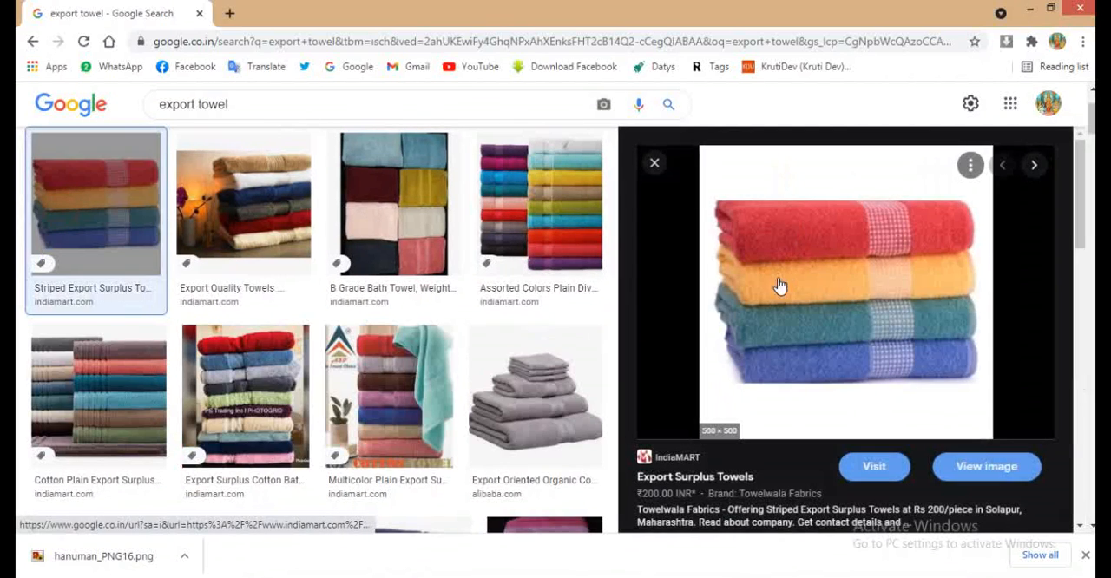
pyautogui.rightClick(816, 338)
pyautogui.click(893, 252)
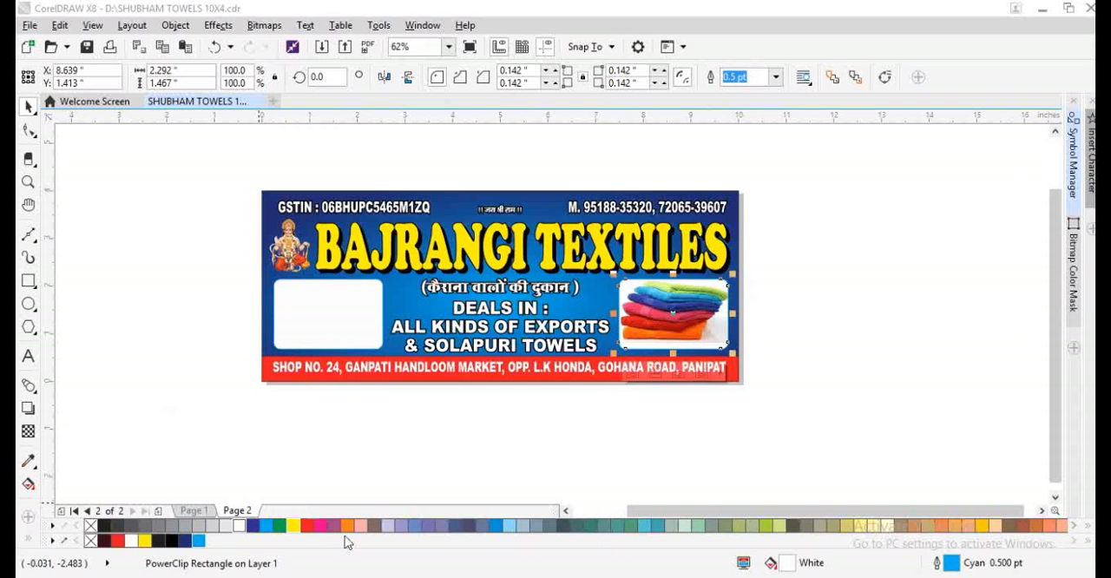
# - Paste the striped towel picture into the CorelDRAW banner and place it inside the left white box at about 2.32 inches square
pyautogui.click(457, 431)
pyautogui.hotkey('ctrl', 'v')
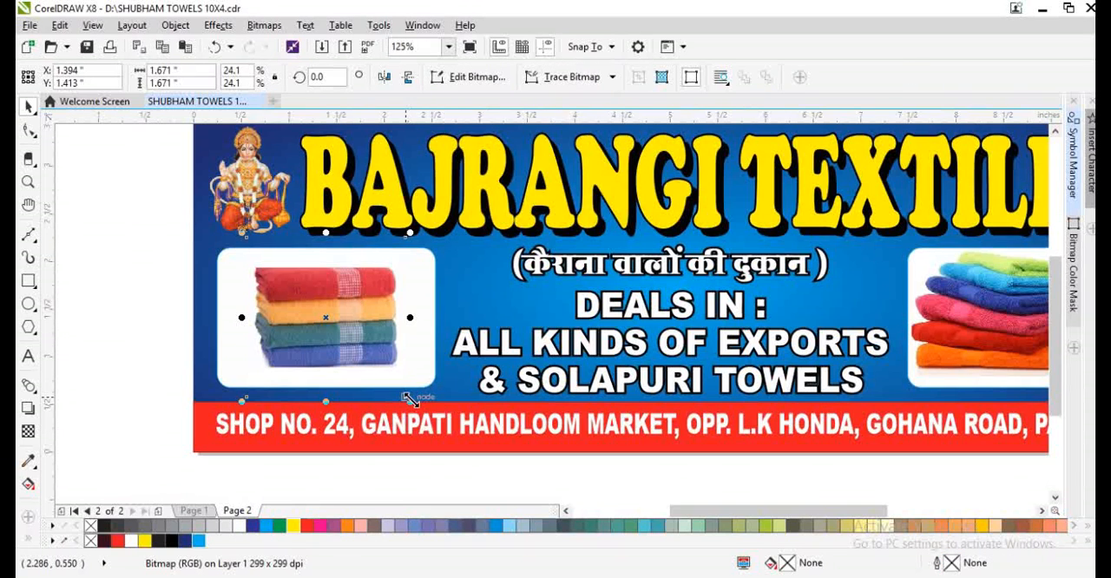
pyautogui.moveTo(410, 398); pyautogui.dragTo(440, 431)
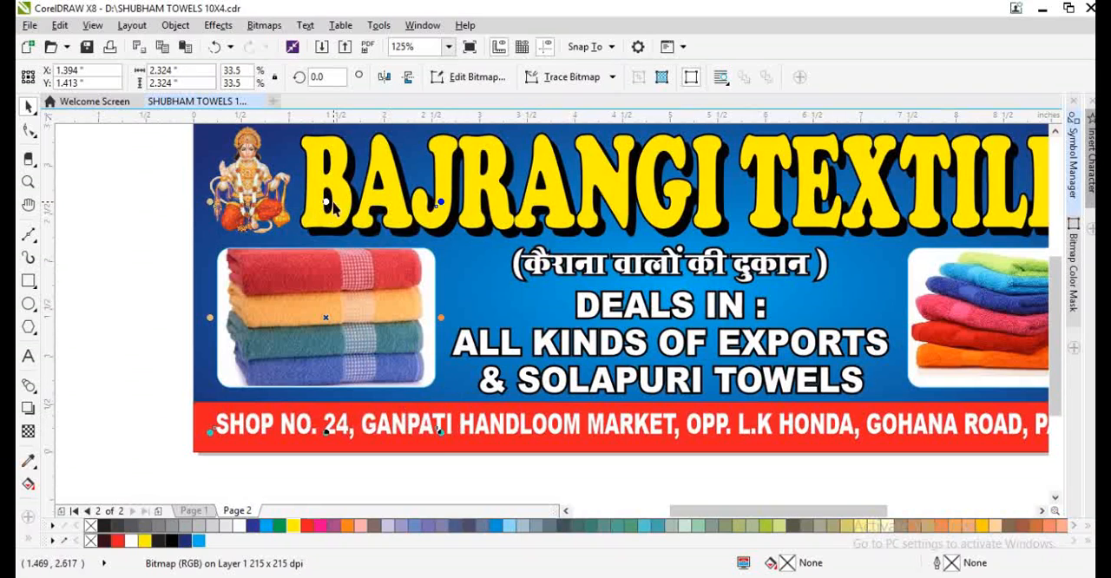
# - Flatten the left towel picture, scale it to about 2.45 x 2.12 inches and preview the whole banner full screen
pyautogui.moveTo(326, 204); pyautogui.dragTo(338, 241)
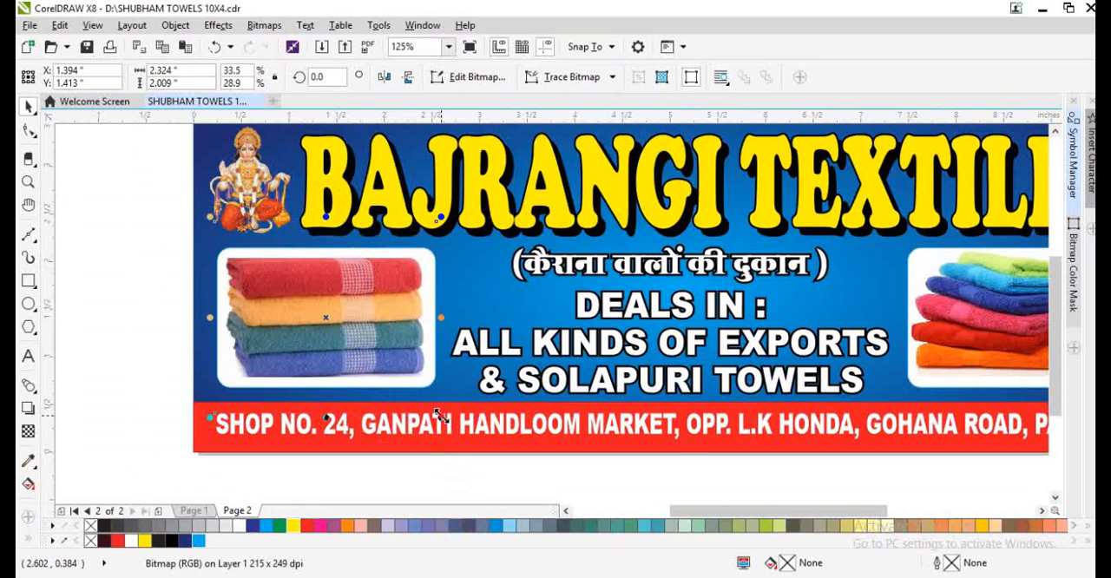
pyautogui.moveTo(440, 417); pyautogui.dragTo(451, 423)
pyautogui.hotkey('shift', 'F4')
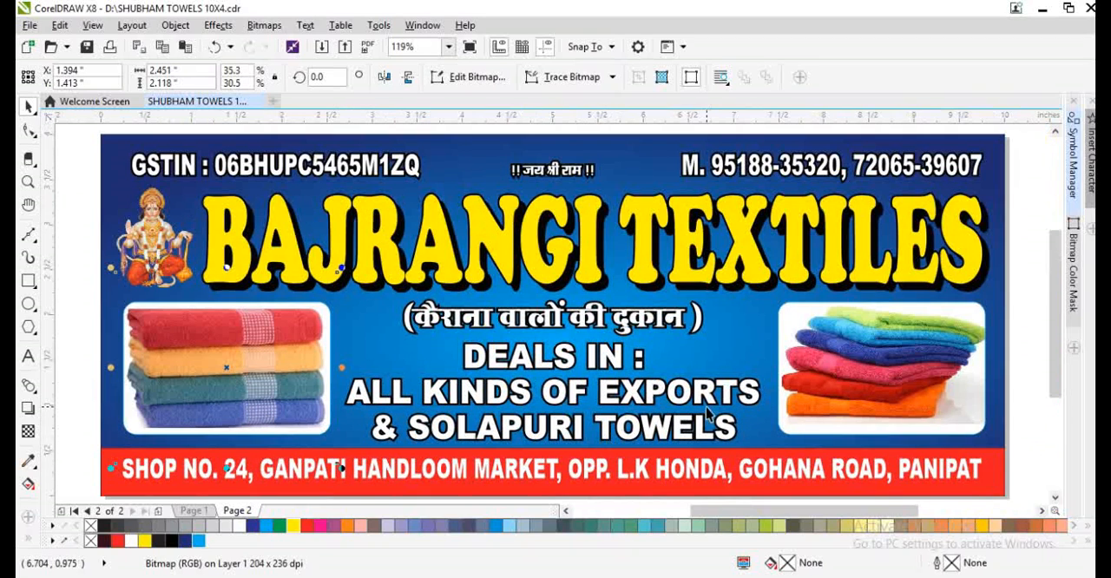
pyautogui.press('F9')
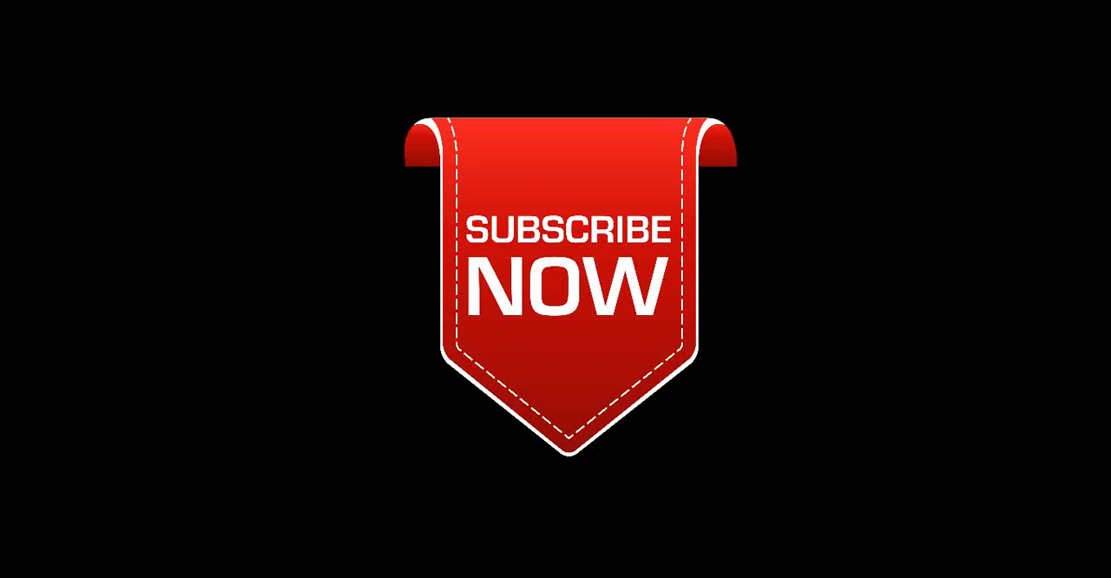